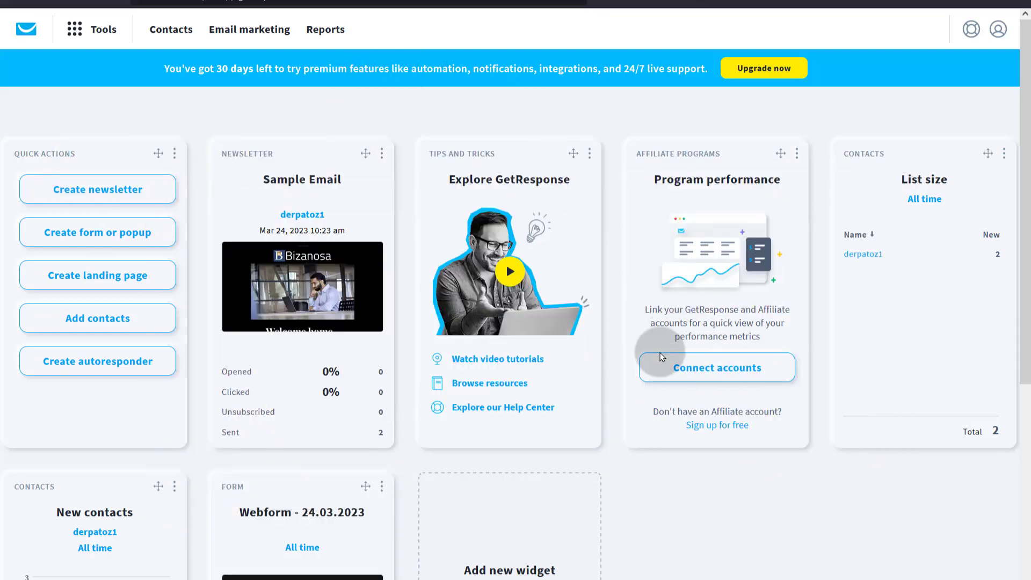
pyautogui.scroll(-5, 621, 372)
pyautogui.scroll(5, 620, 372)
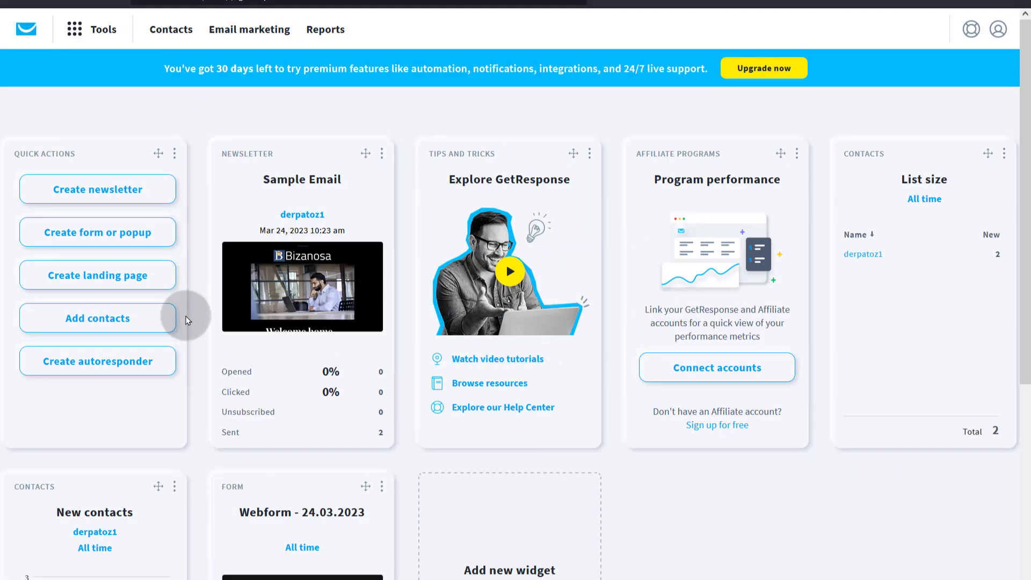
pyautogui.click(174, 155)
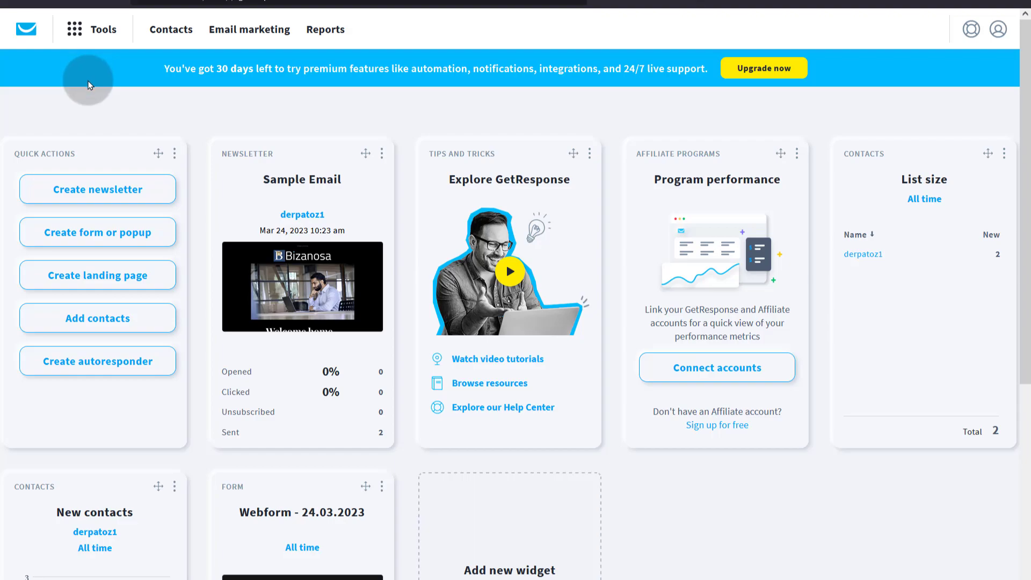
# Open the Web Connect page, copy its website integration code snippet to the clipboard, and highlight the <head> placement instruction.
pyautogui.click(76, 29)
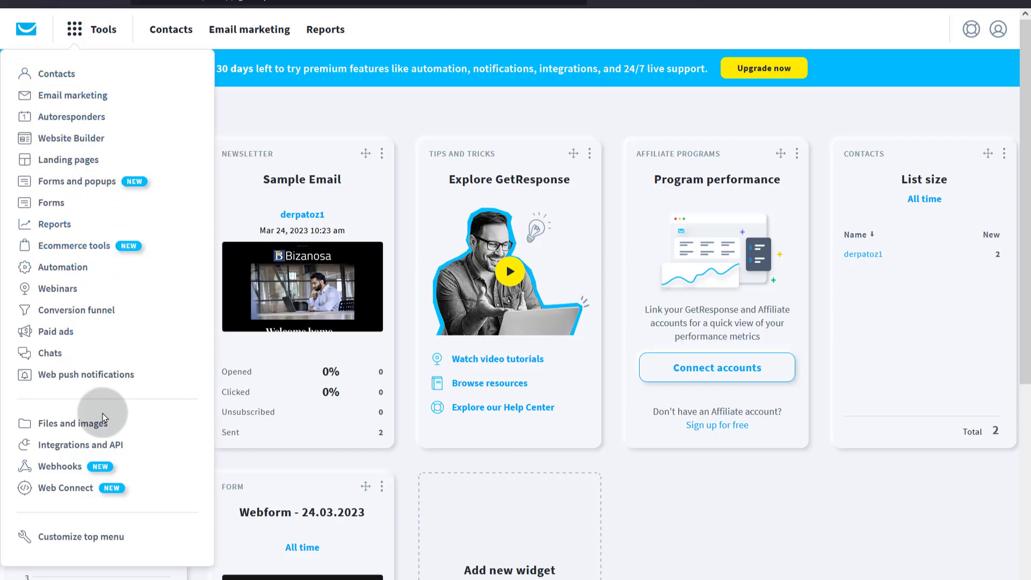
pyautogui.scroll(-3, 133, 431)
pyautogui.scroll(2, 145, 400)
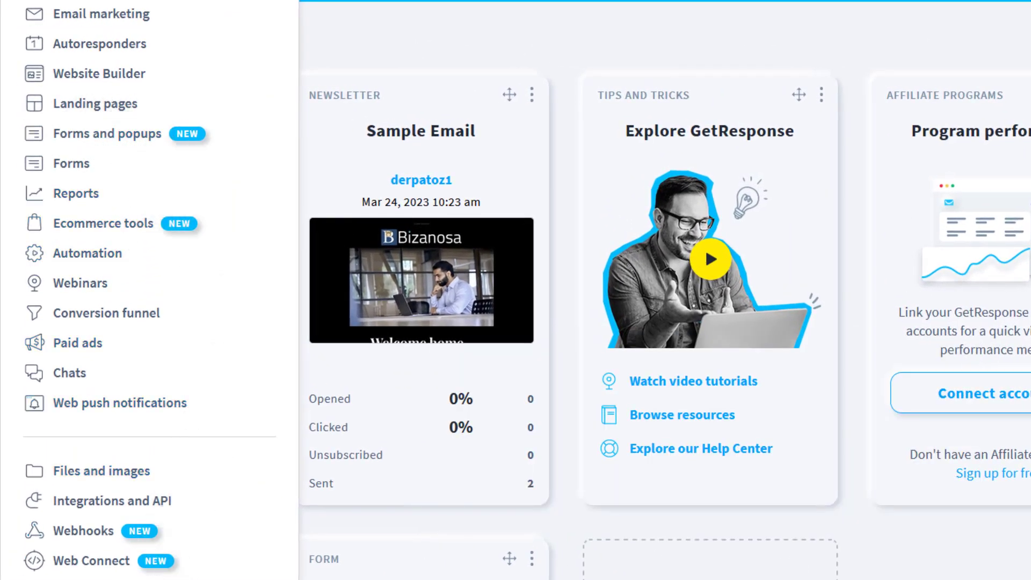
pyautogui.click(88, 559)
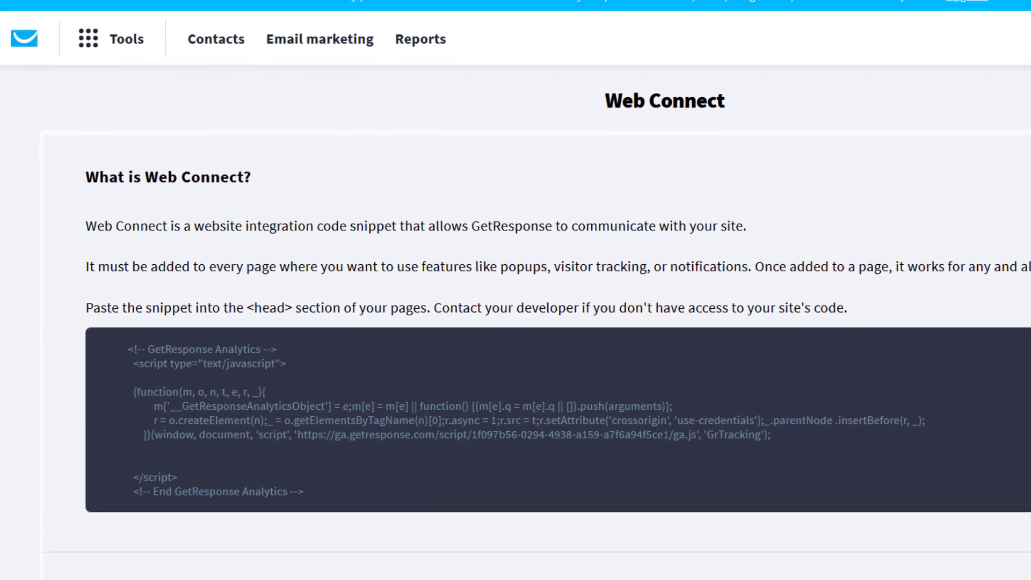
pyautogui.click(1006, 428)
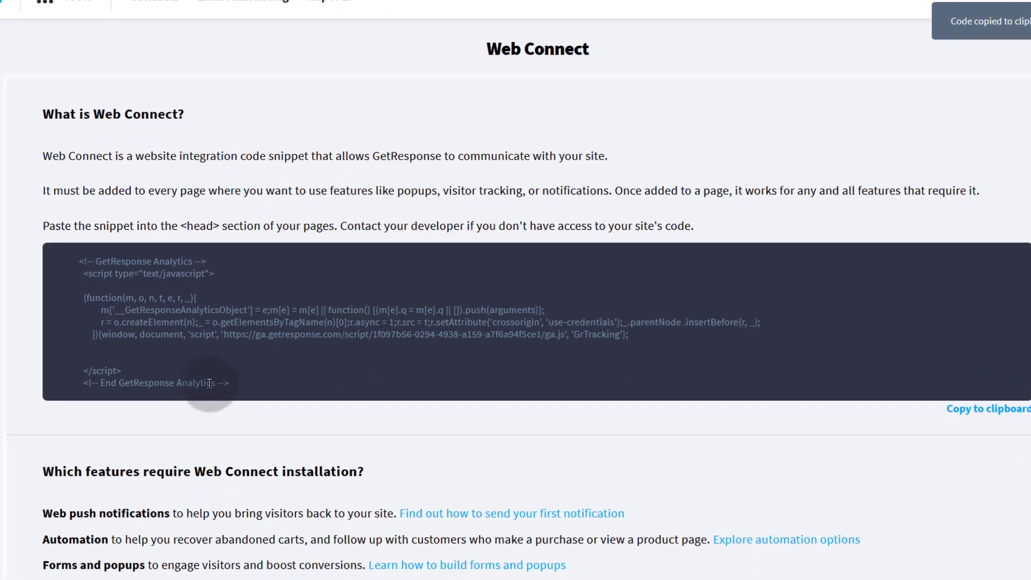
pyautogui.moveTo(168, 214); pyautogui.dragTo(211, 216)
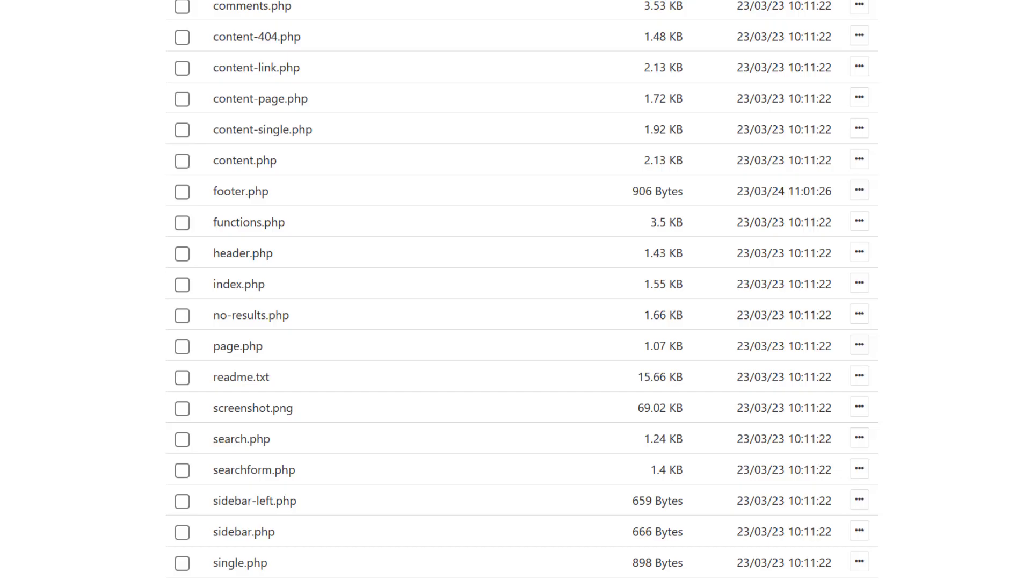
# Switch to the website's file manager, open footer.php, and paste the Web Connect snippet on the empty line above the closing </body> tag.
pyautogui.click(231, 192)
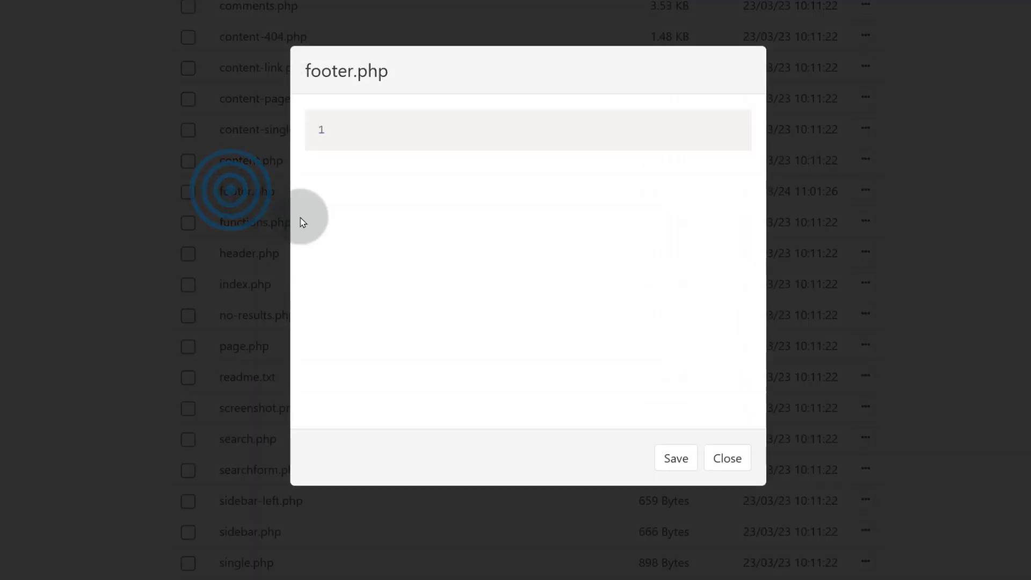
pyautogui.scroll(-12, 410, 443)
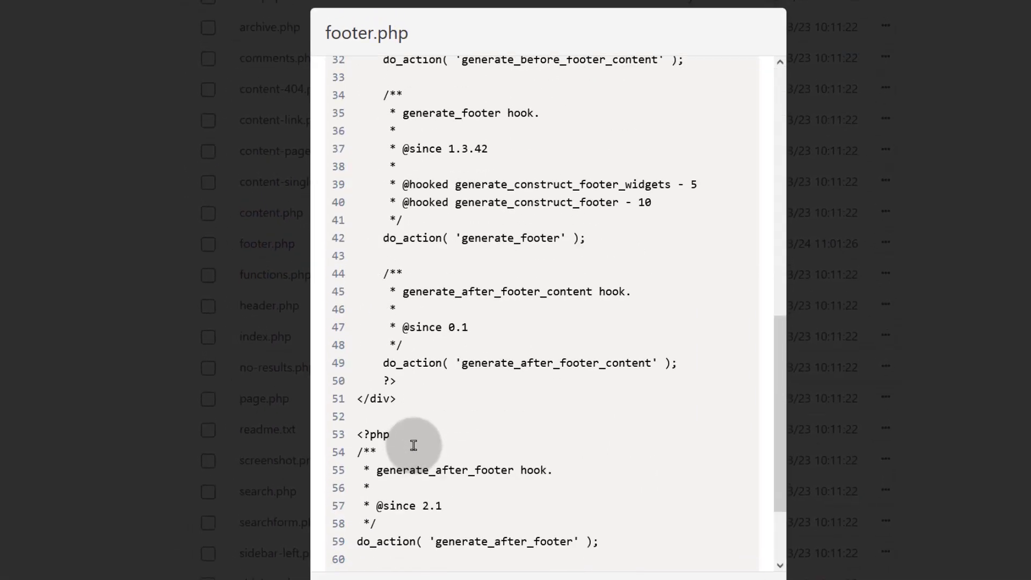
pyautogui.click(382, 502)
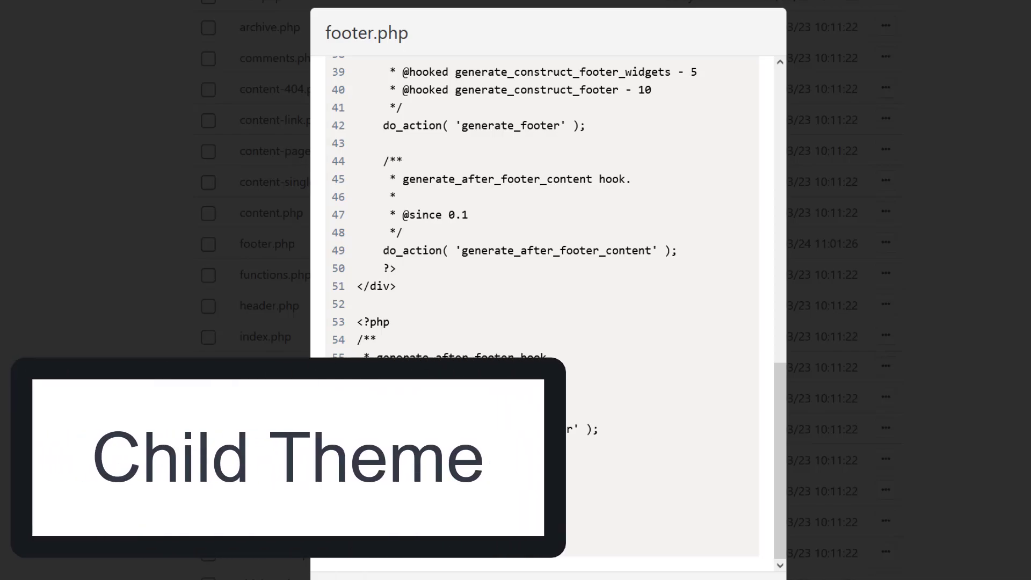
pyautogui.click(391, 491)
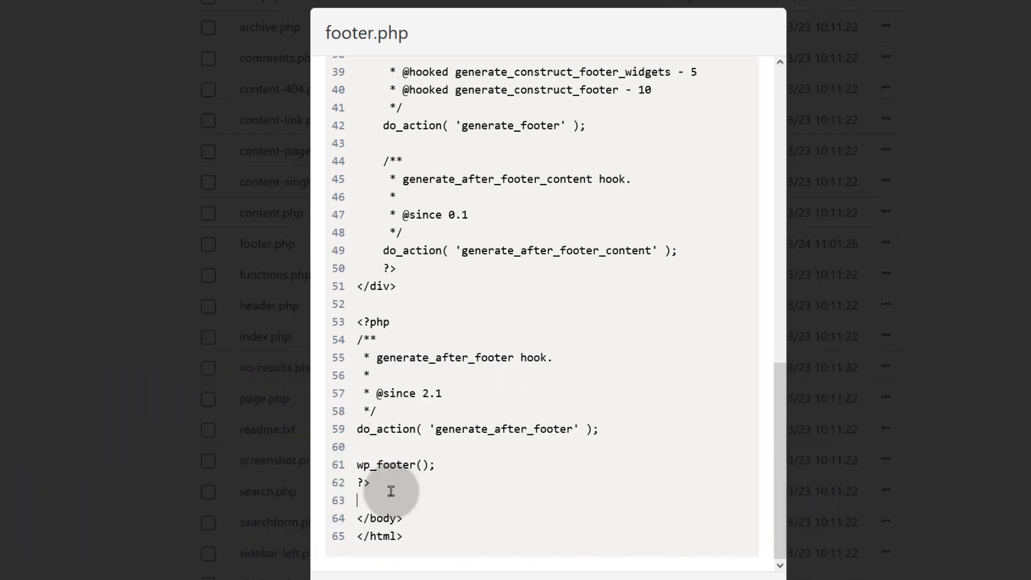
pyautogui.hotkey('ctrl', 'v')
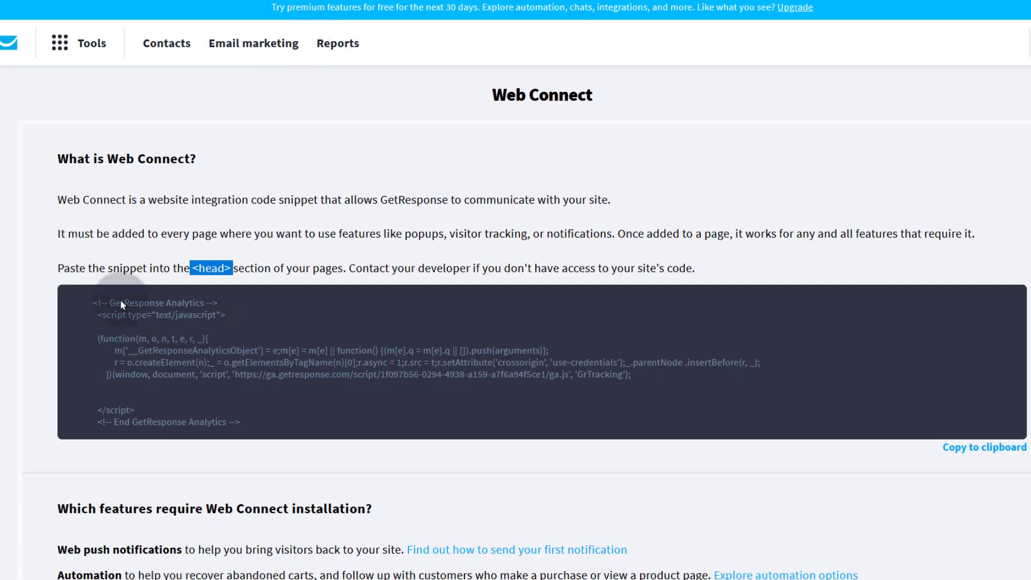
# Switch back to GetResponse and open the form for adding a site to web push notifications.
pyautogui.click(80, 42)
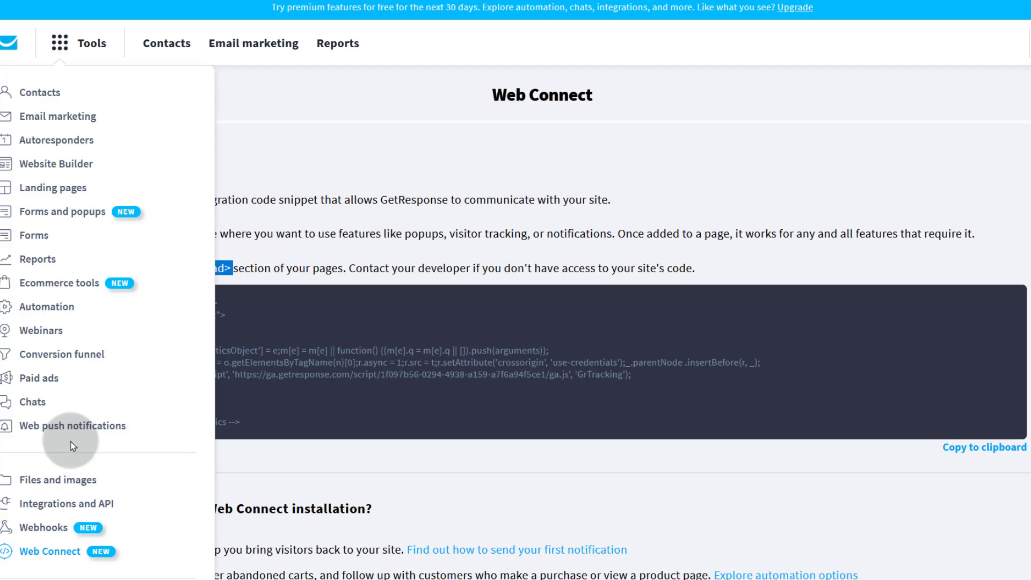
pyautogui.click(68, 438)
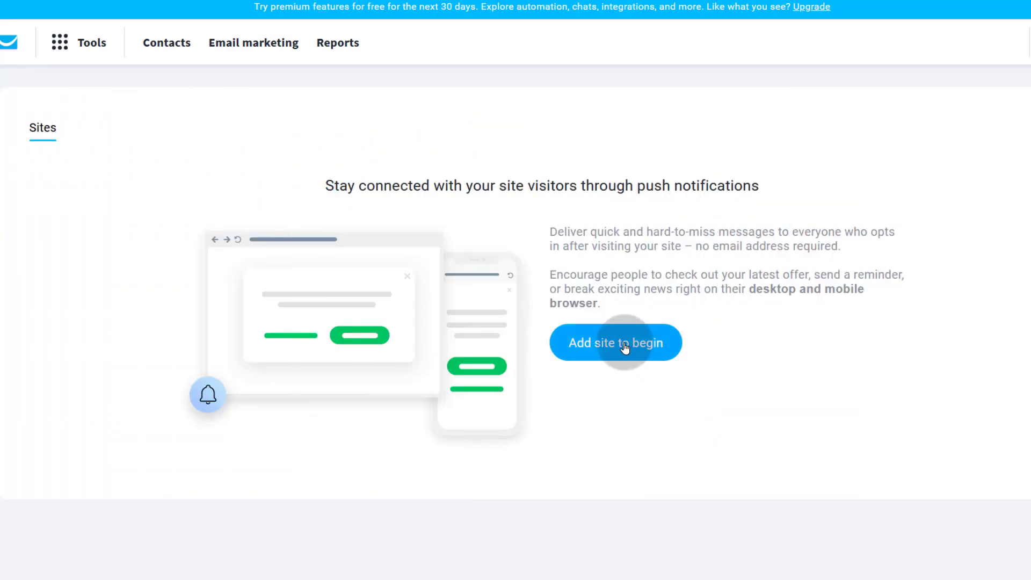
pyautogui.click(624, 346)
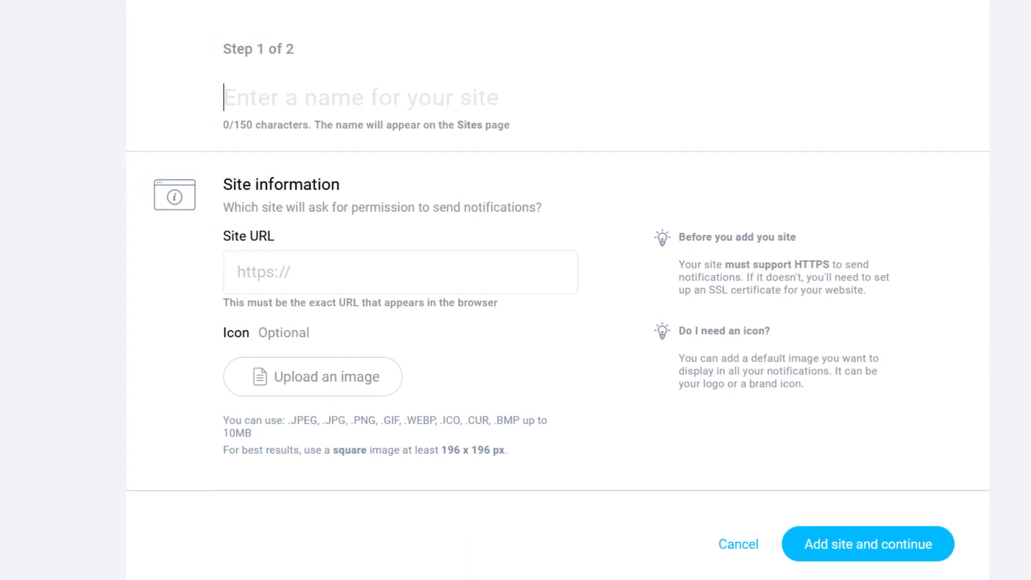
# Open the Website Builder, view its Domains section, and start a new website with the AI-powered builder.
pyautogui.click(96, 6)
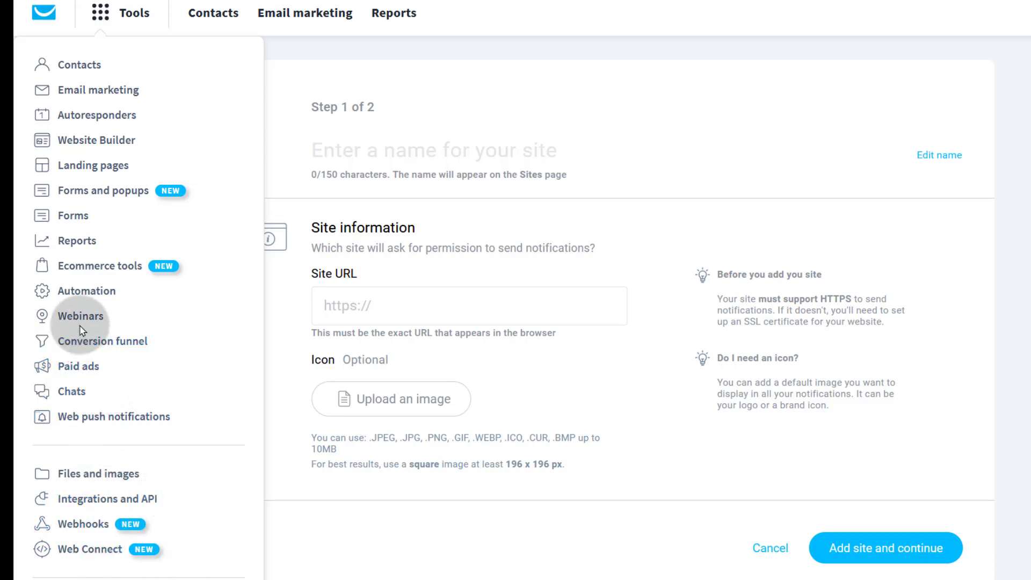
pyautogui.click(89, 142)
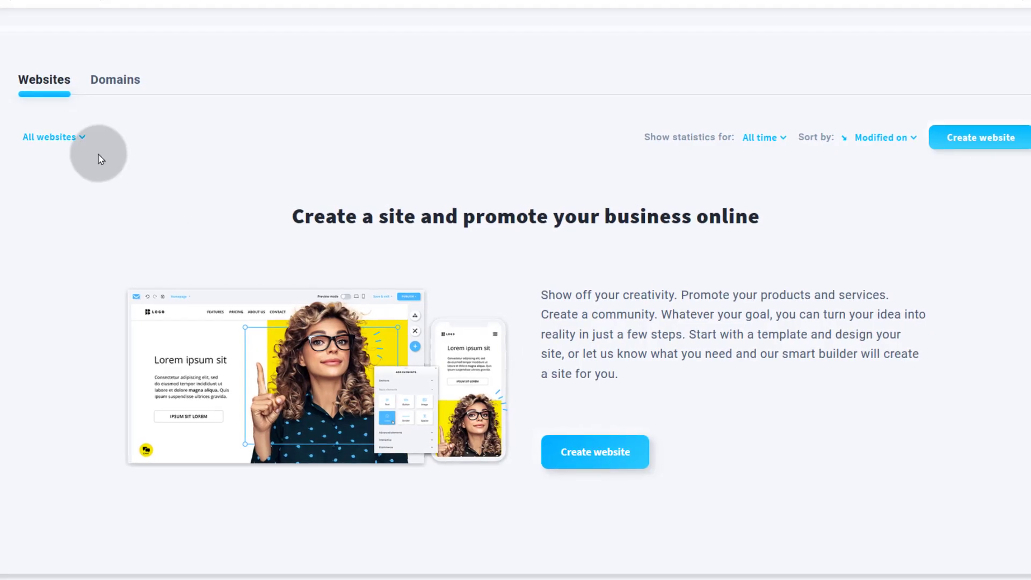
pyautogui.click(107, 81)
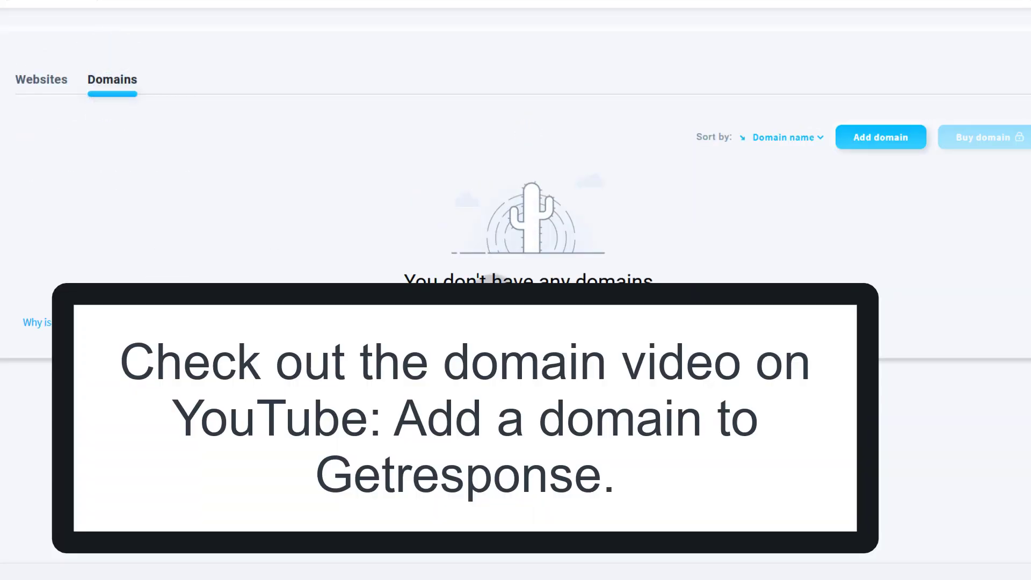
pyautogui.click(42, 79)
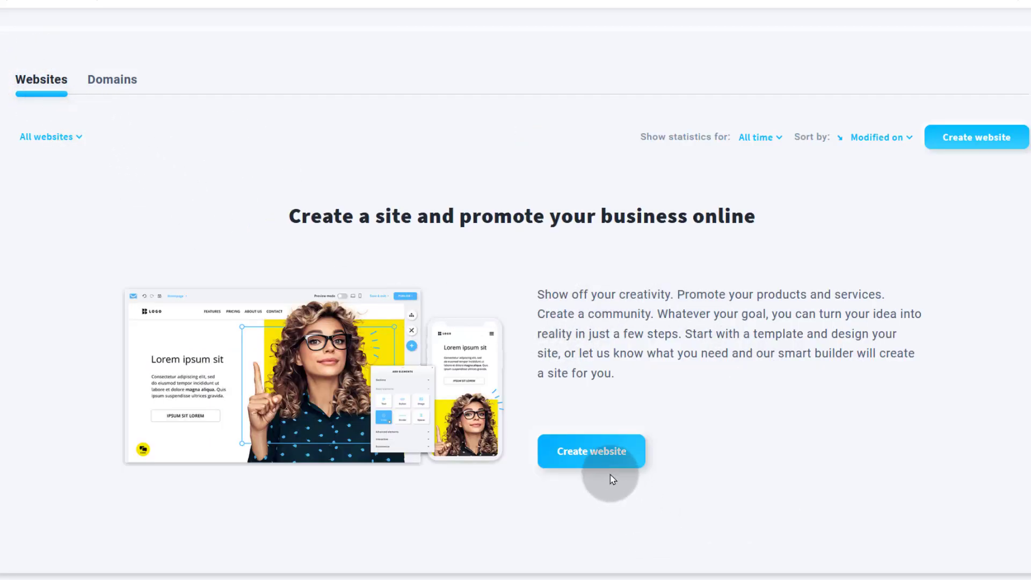
pyautogui.click(591, 451)
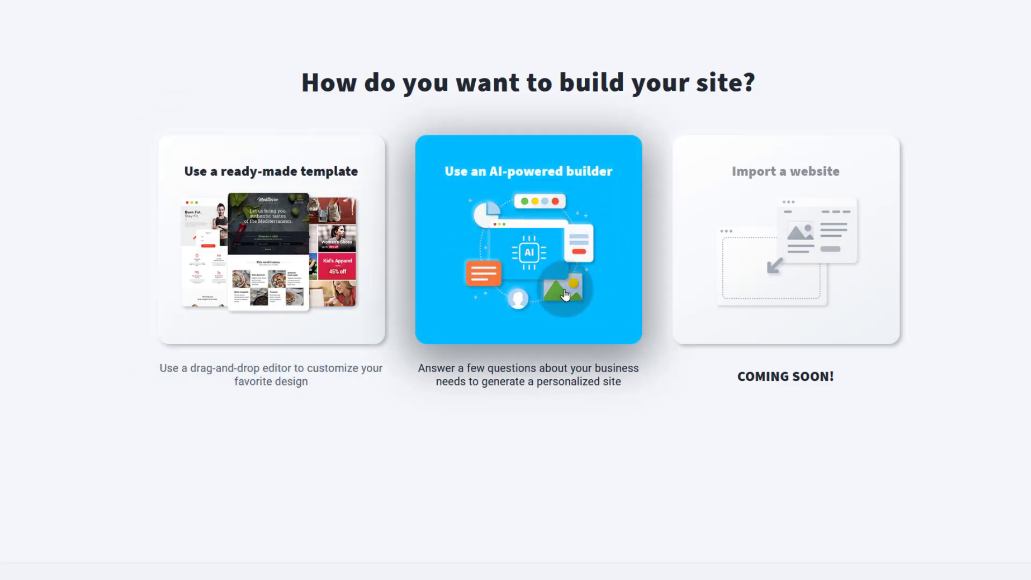
pyautogui.click(531, 220)
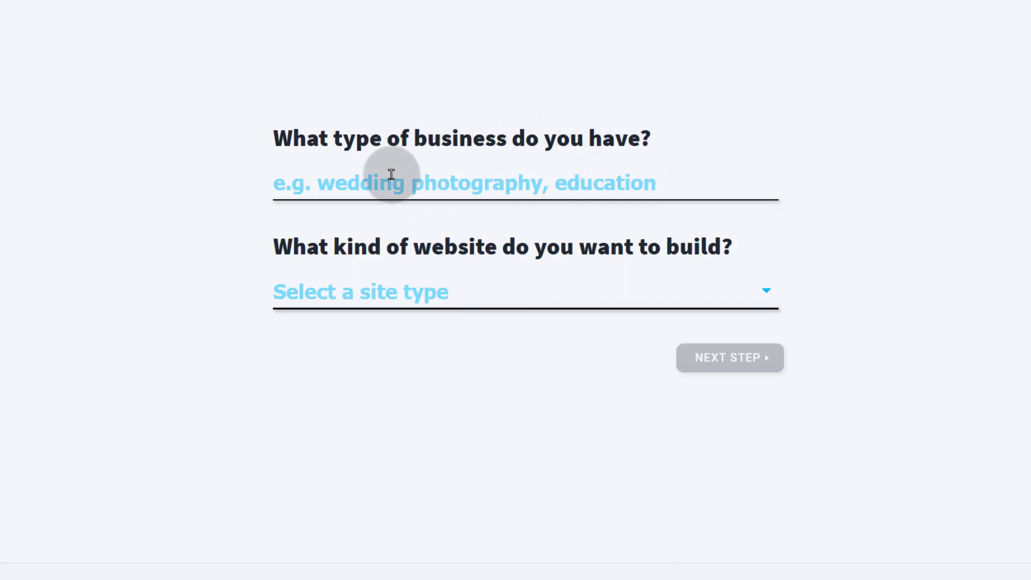
# Set the business type to Web Design & Development and the site type to Business, and continue.
pyautogui.write('design')
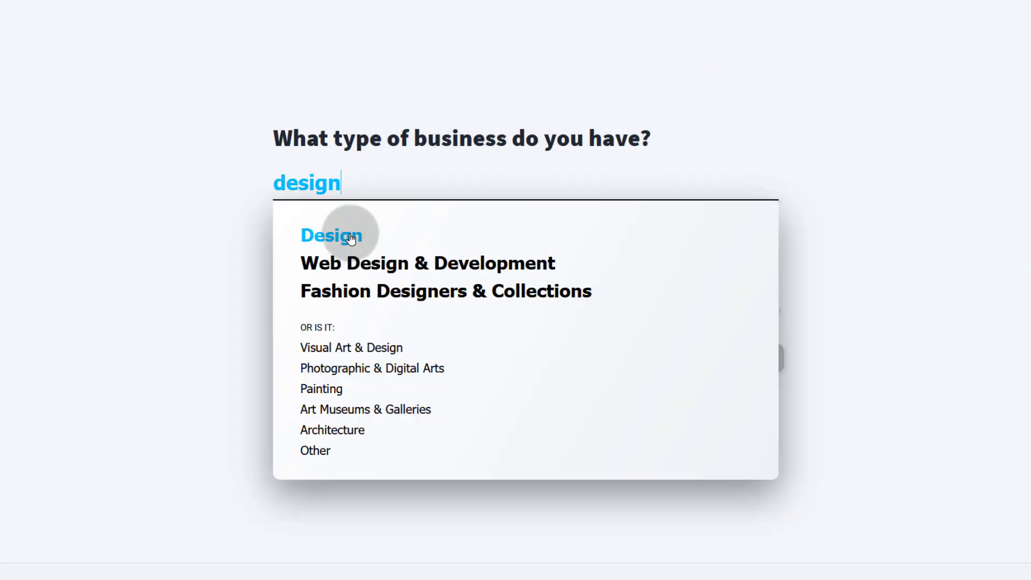
pyautogui.click(354, 261)
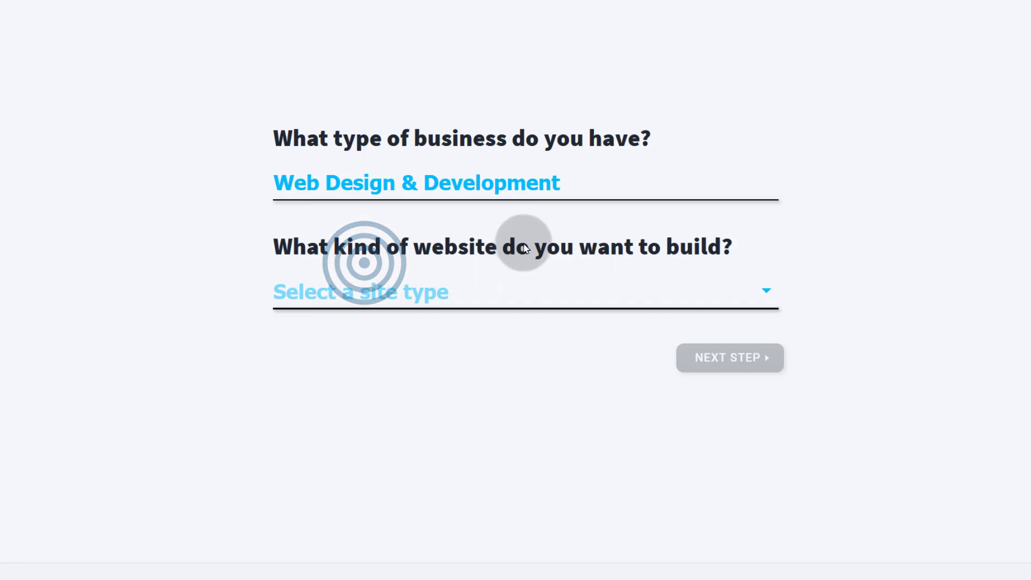
pyautogui.click(452, 294)
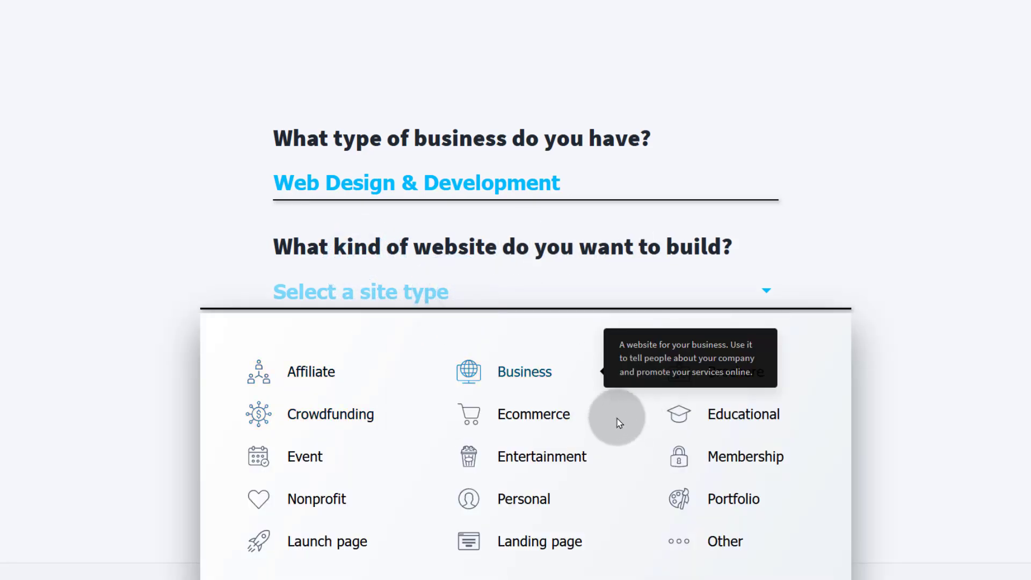
pyautogui.click(513, 370)
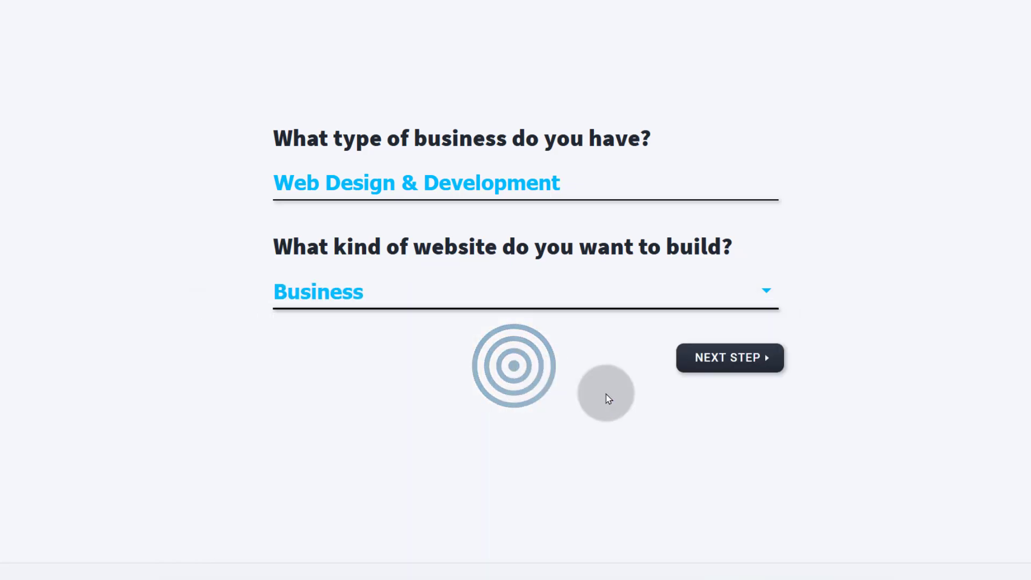
pyautogui.click(725, 359)
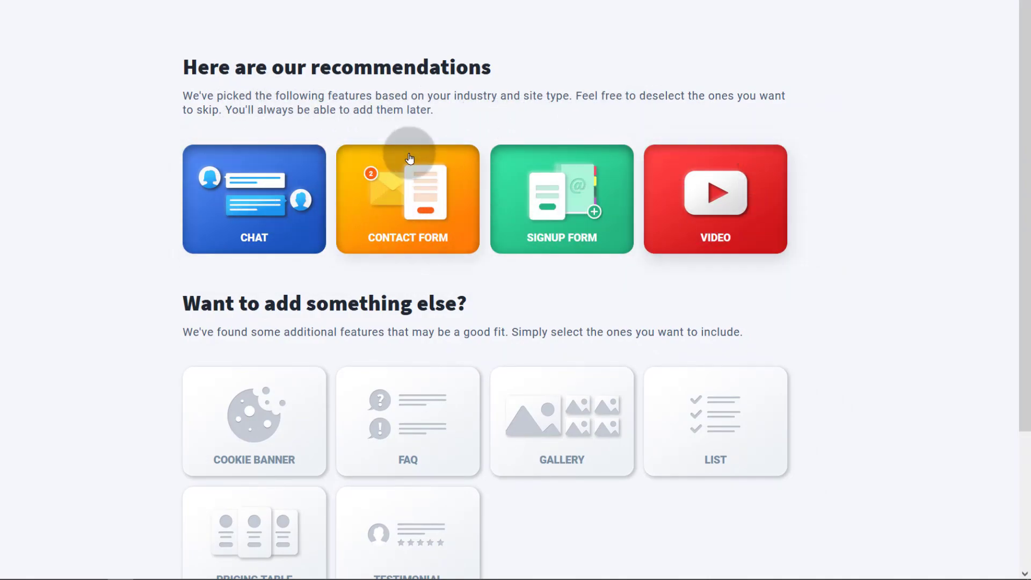
# Add the List, Gallery, Testimonial, Pricing Table, Cookie Banner and FAQ features to the site, and continue.
pyautogui.scroll(-3, 210, 150)
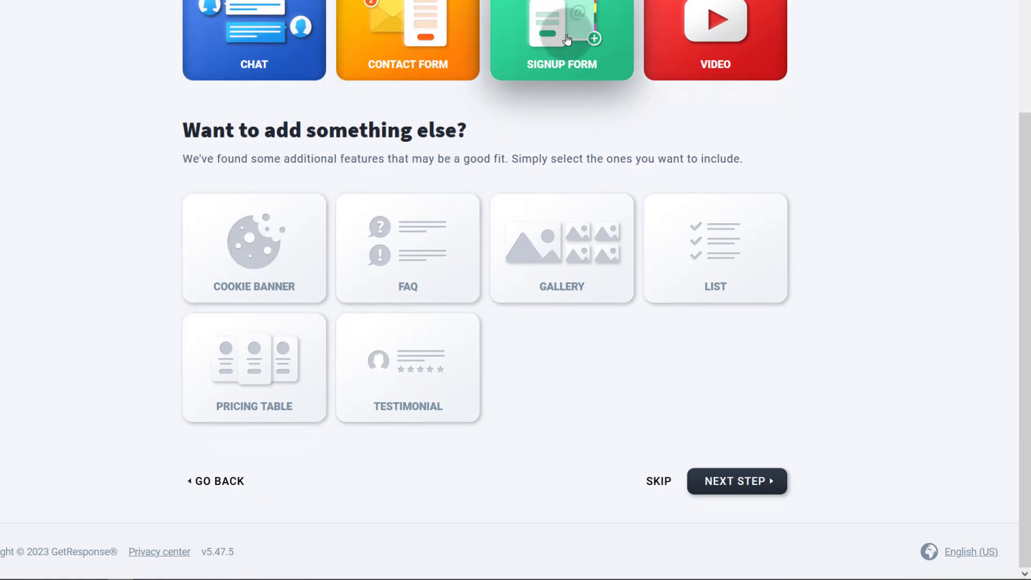
pyautogui.click(661, 247)
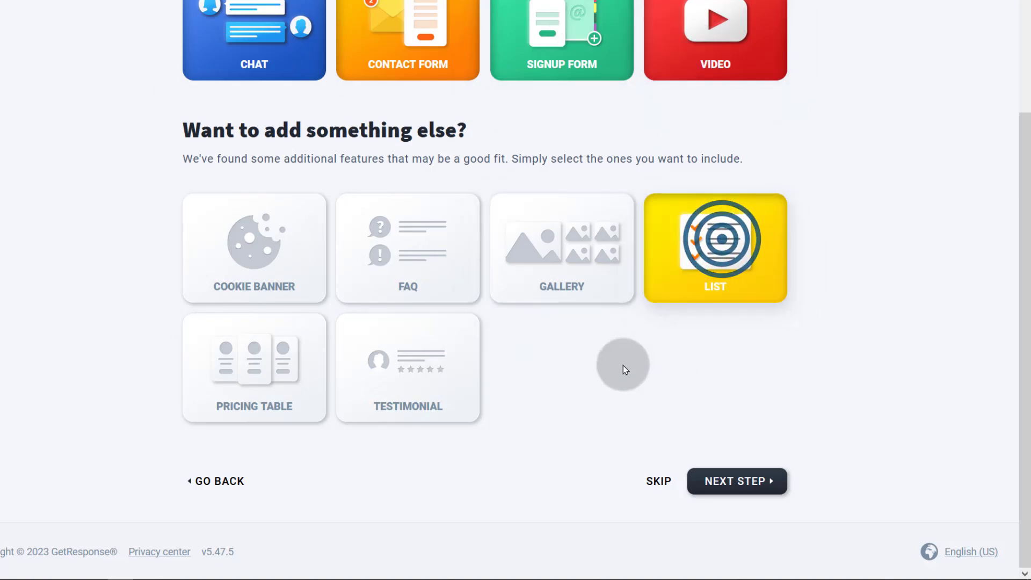
pyautogui.click(558, 244)
pyautogui.click(402, 389)
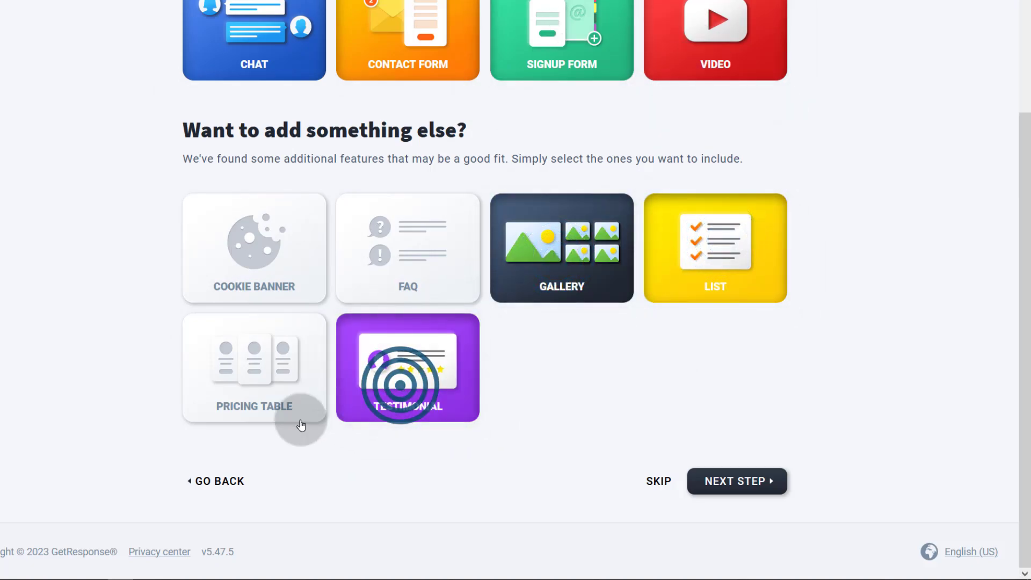
pyautogui.click(258, 390)
pyautogui.click(262, 262)
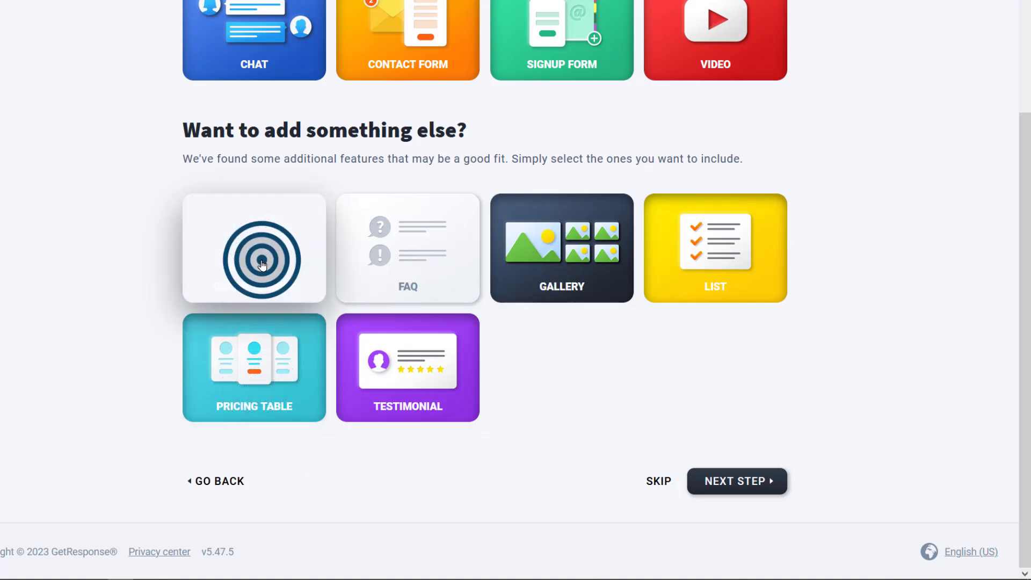
pyautogui.click(400, 262)
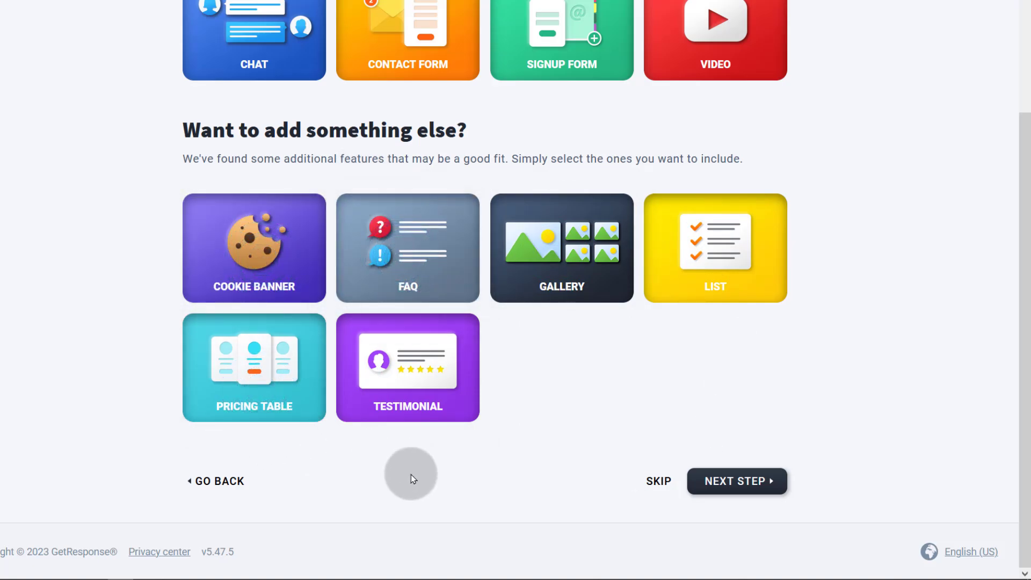
pyautogui.click(724, 483)
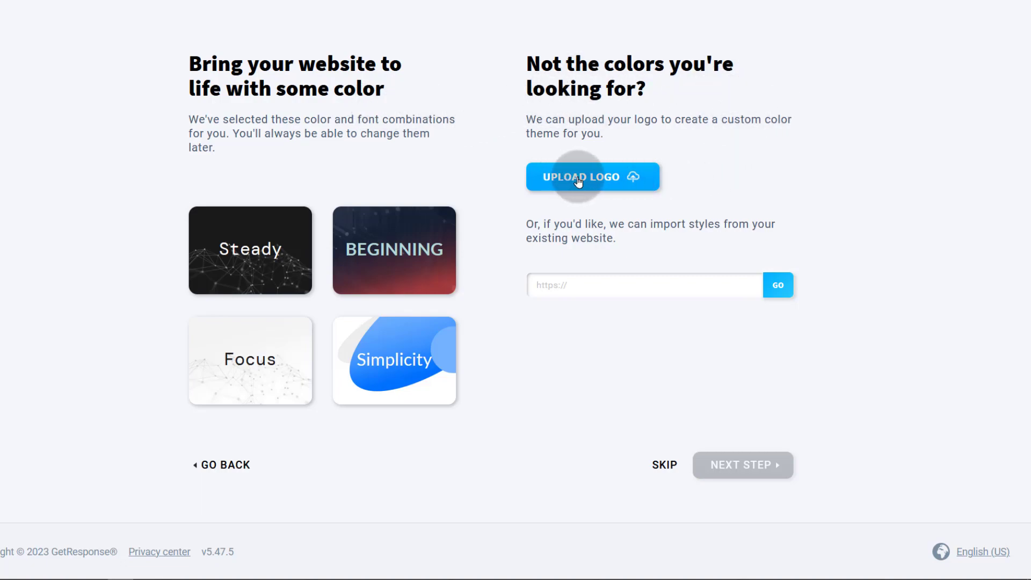
# Choose the Steady color and font combination for the website and continue to the company details.
pyautogui.click(253, 244)
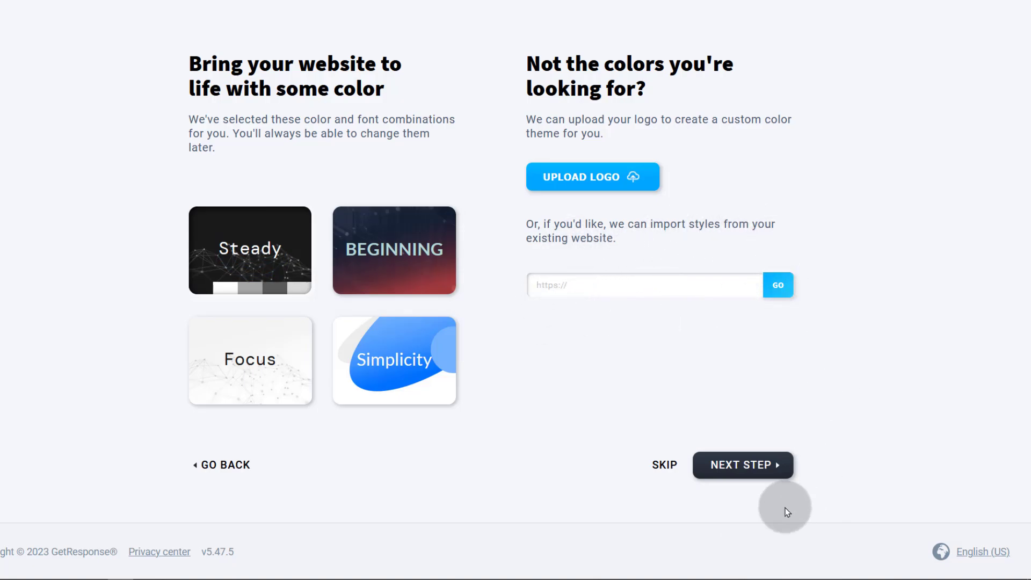
pyautogui.click(741, 467)
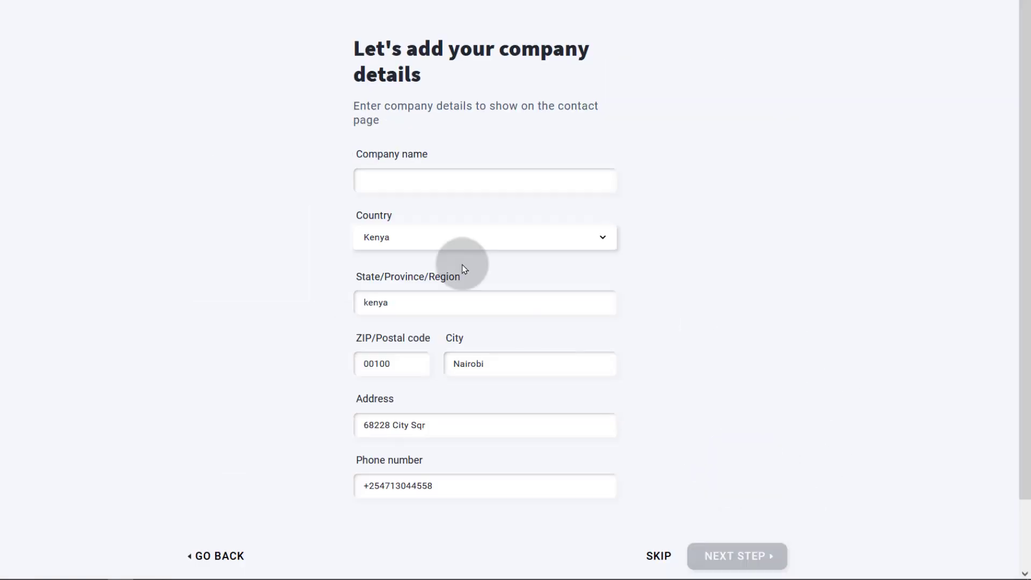
# Enter Bizanosa as the company name in the company details and continue to the design selection.
pyautogui.click(403, 177)
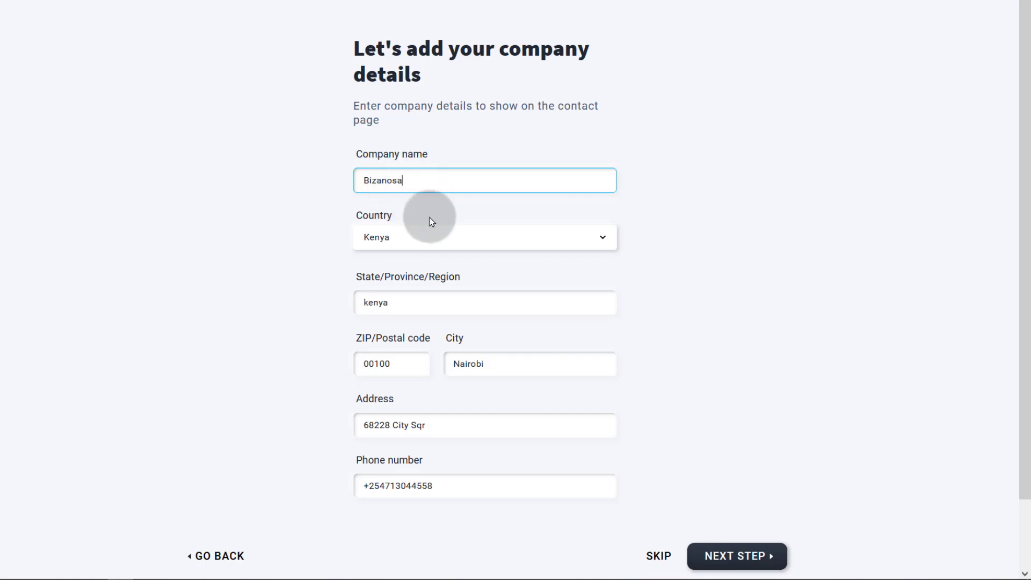
pyautogui.scroll(-2, 499, 306)
pyautogui.click(743, 470)
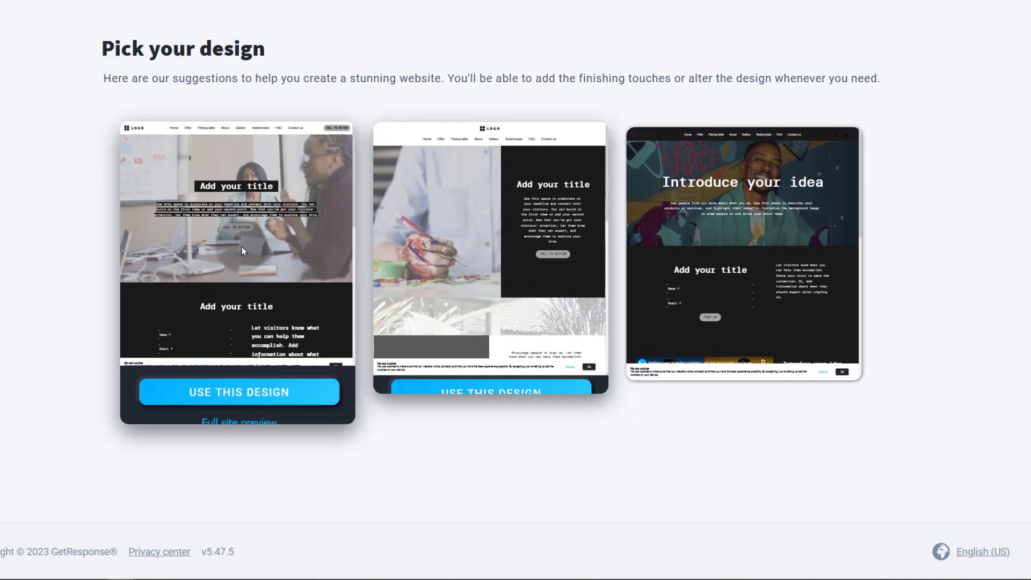
# Compare the suggested designs, use the dark "Introduce your idea" design for the website, and look through the generated home page.
pyautogui.click(195, 400)
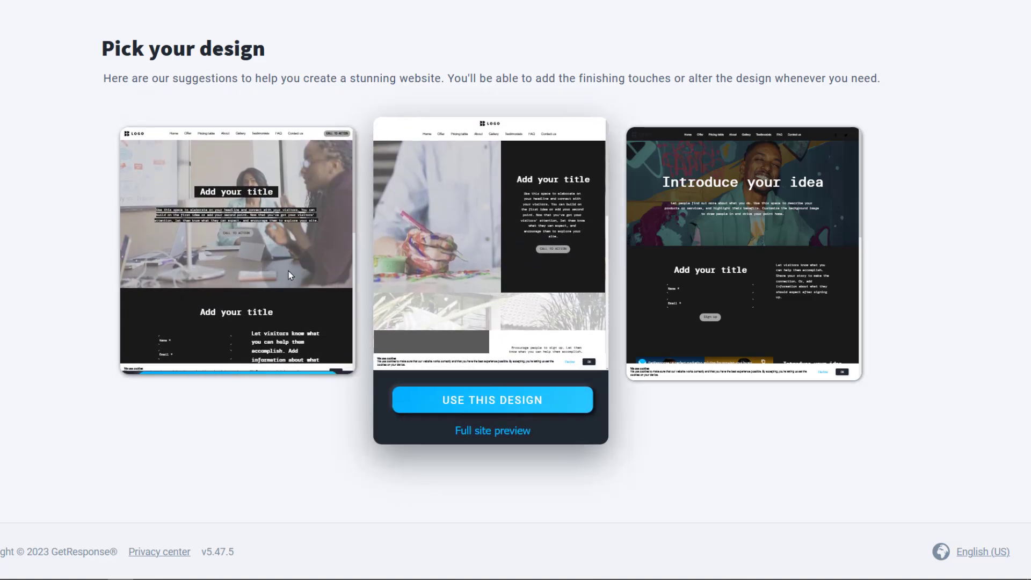
pyautogui.click(477, 234)
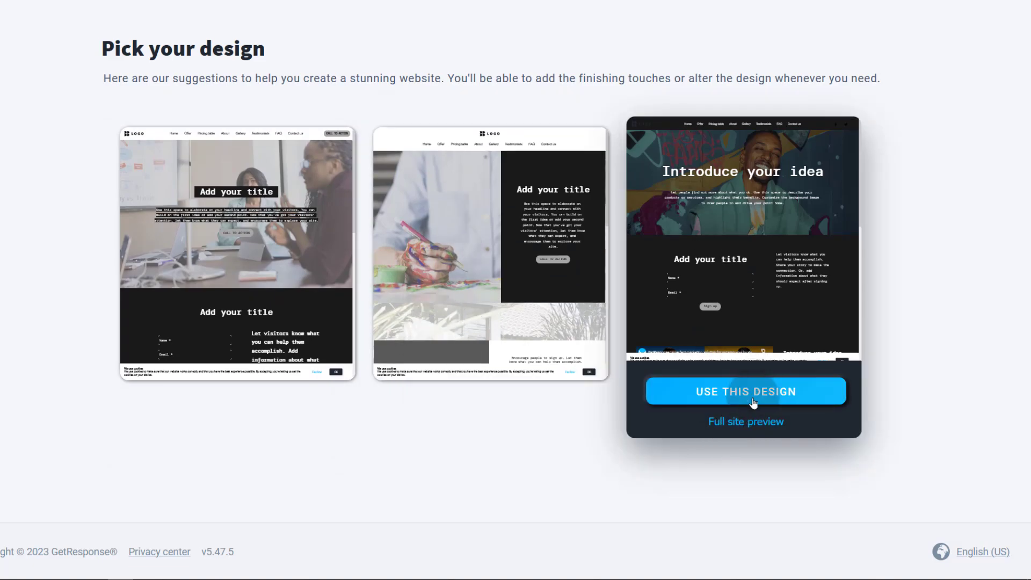
pyautogui.click(743, 393)
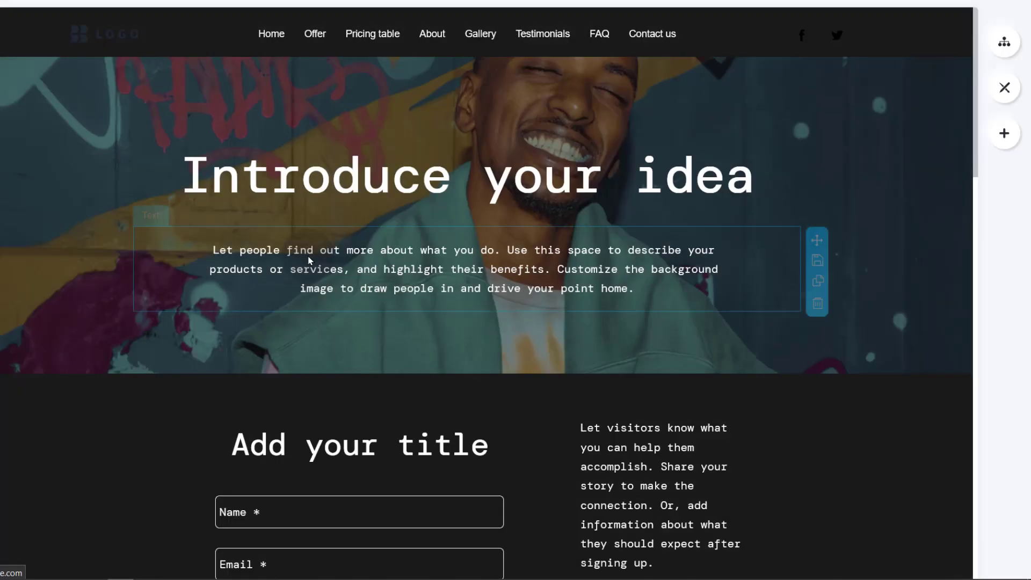
pyautogui.scroll(-3, 424, 262)
pyautogui.scroll(-20, 423, 261)
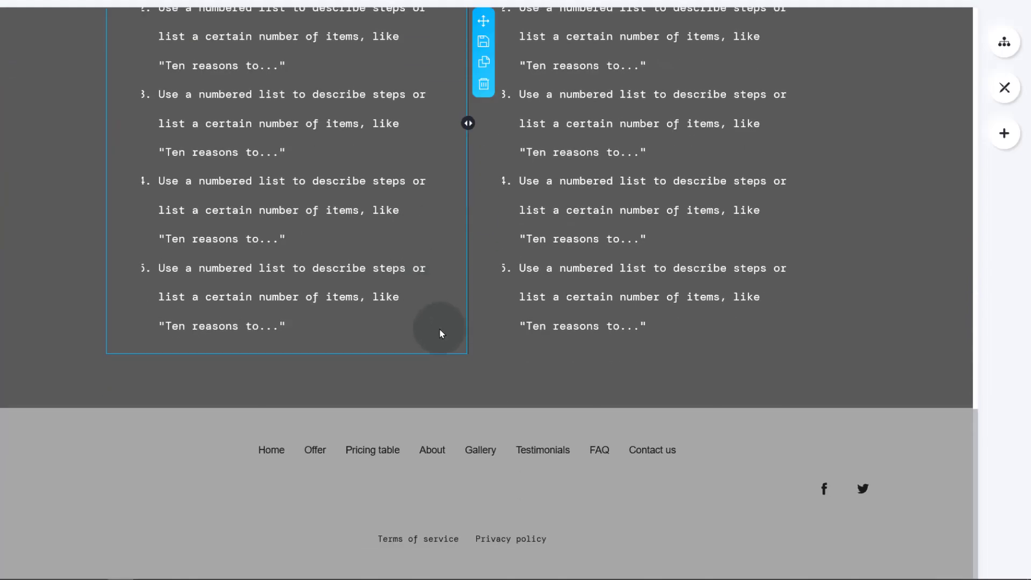
pyautogui.scroll(20, 440, 333)
# Try the gray theme color #A7A7A7FF on the site menu text, and set it back to white #FFFFFFFF.
pyautogui.click(375, 40)
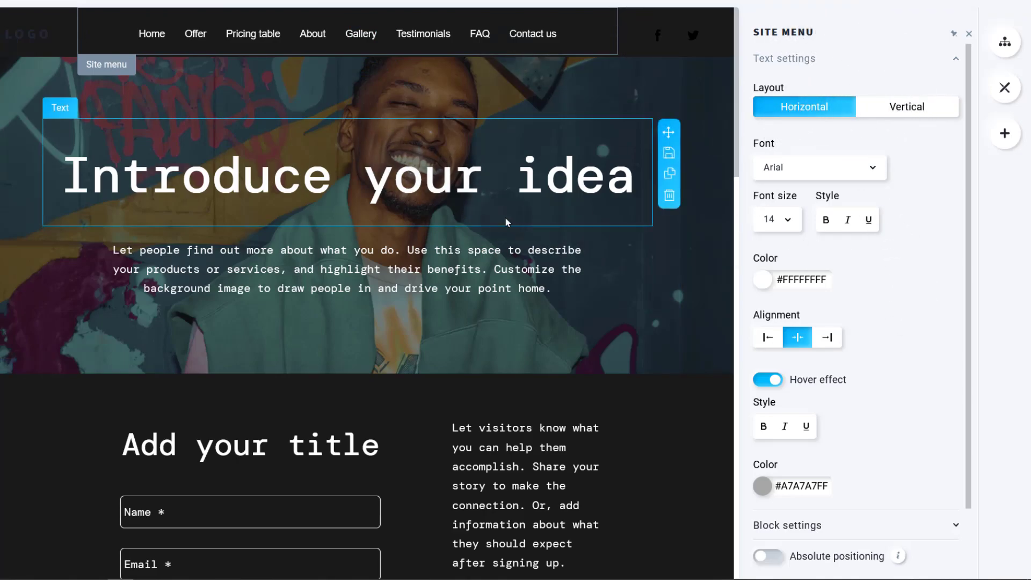
pyautogui.click(802, 280)
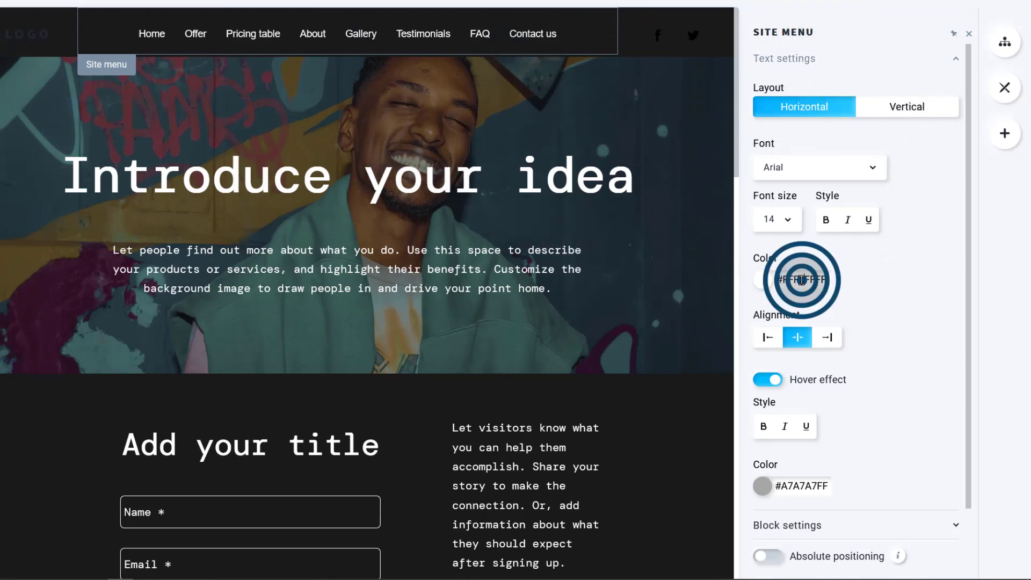
pyautogui.click(765, 280)
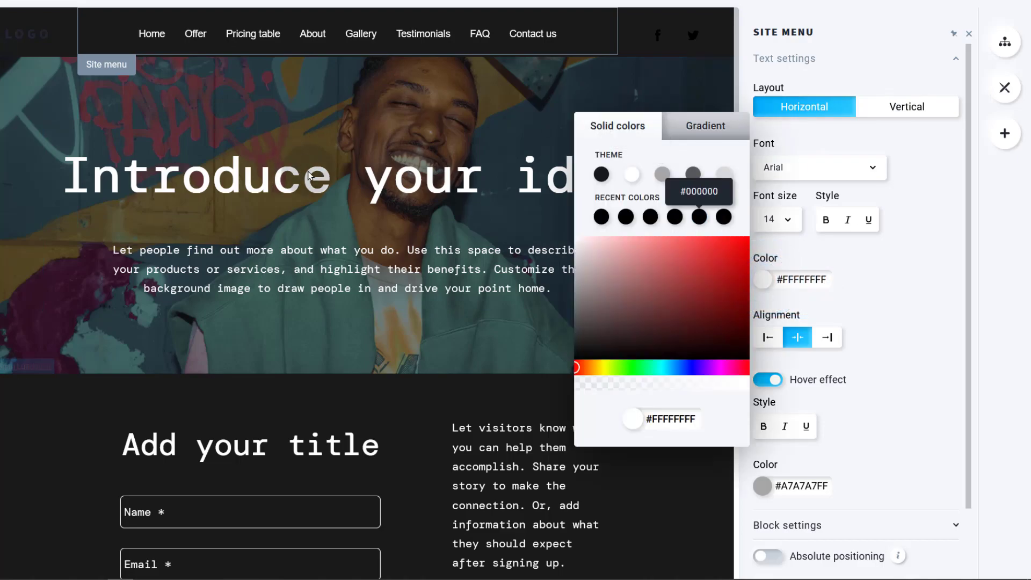
pyautogui.click(665, 175)
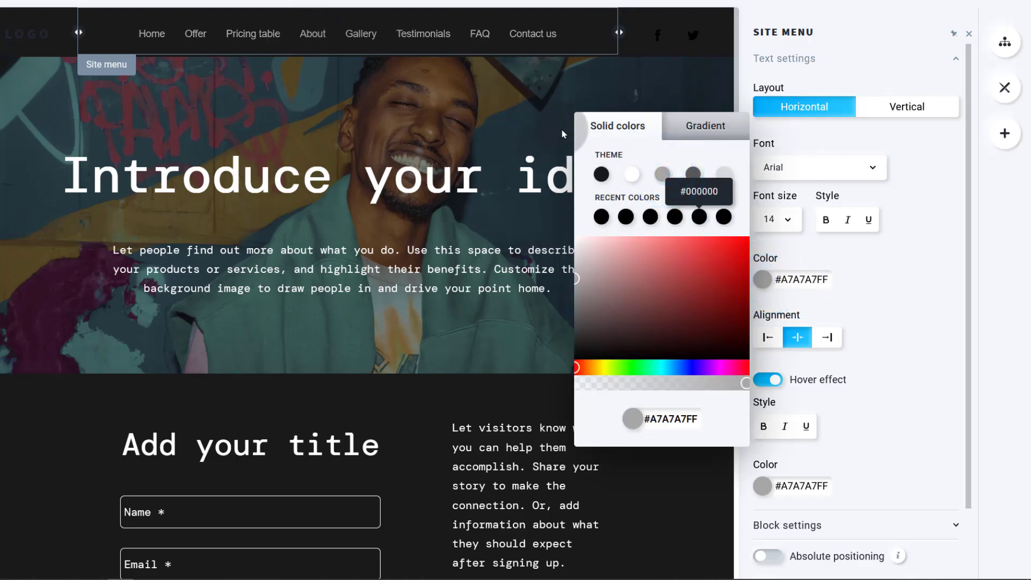
pyautogui.click(630, 180)
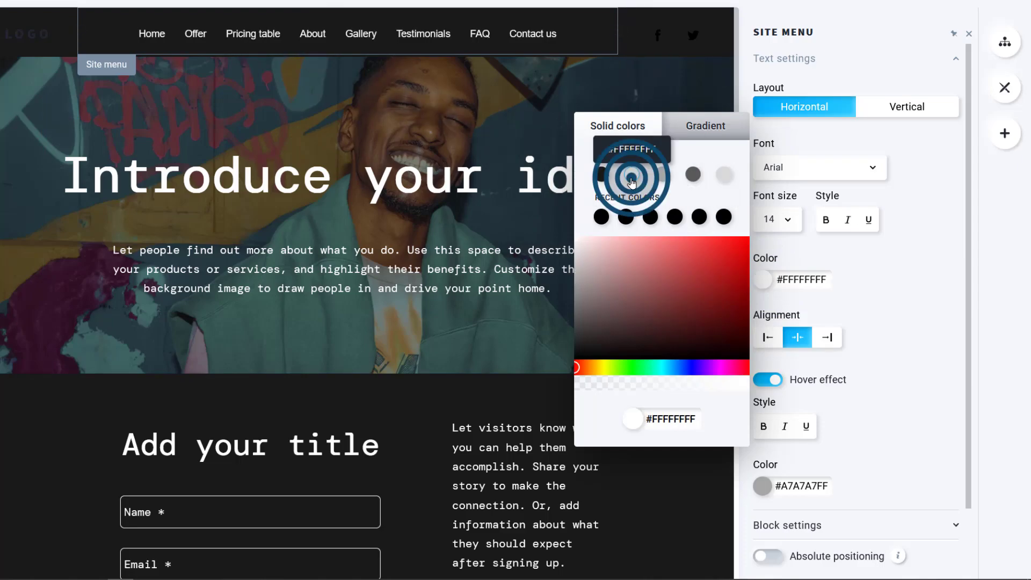
pyautogui.click(253, 32)
pyautogui.scroll(-14, 349, 315)
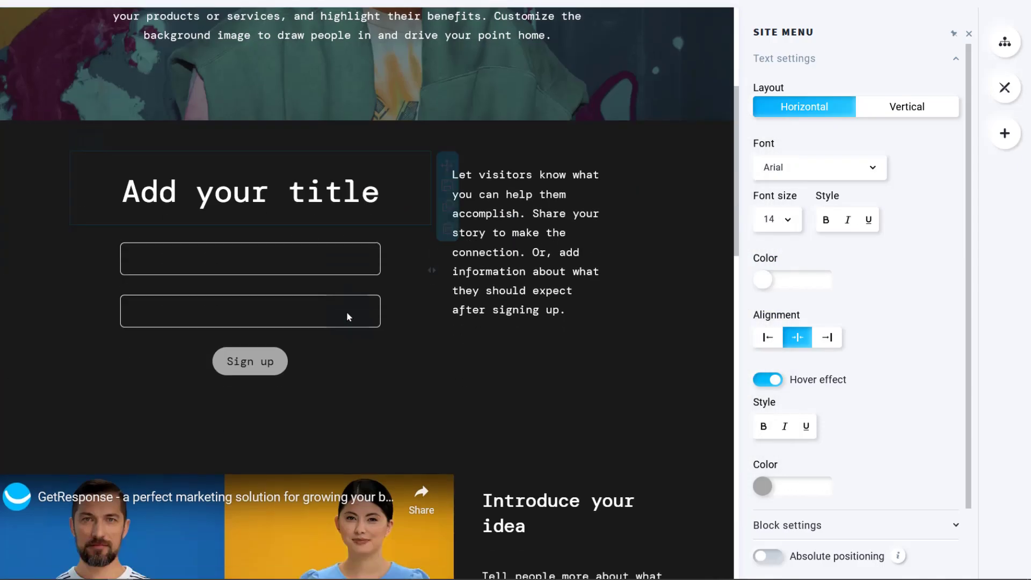
pyautogui.scroll(12, 285, 365)
pyautogui.scroll(2, 294, 366)
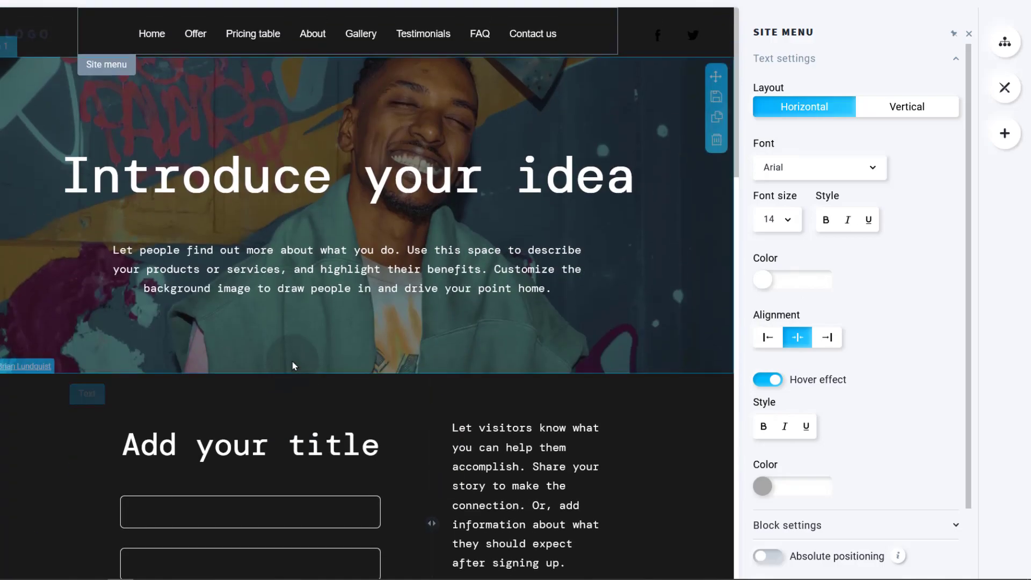
# Replace the "Introduce your idea" heading on the home page with "Welcome to Bizanosa".
pyautogui.click(225, 173)
pyautogui.doubleClick(224, 172)
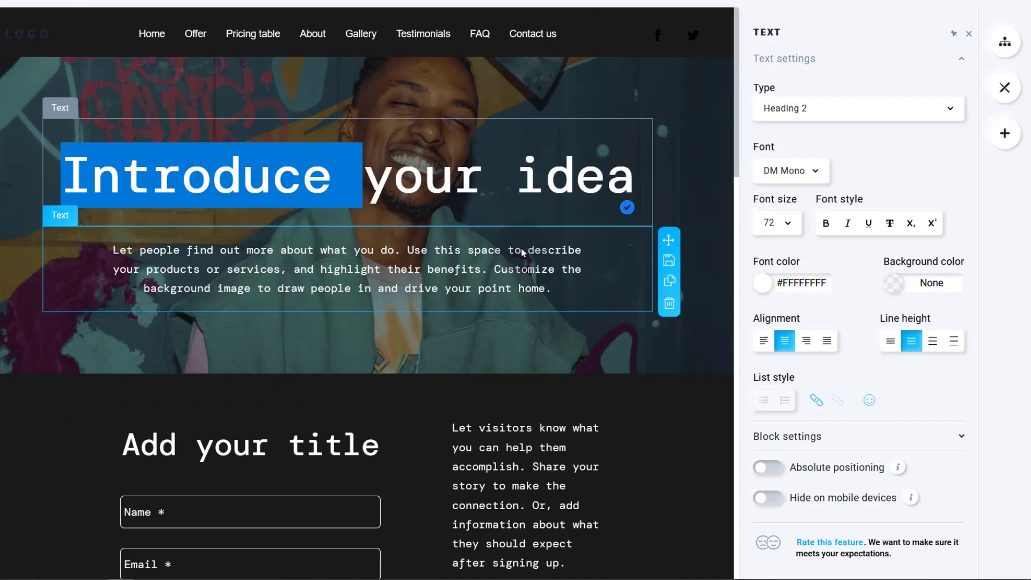
pyautogui.write('Welcome to Bizanosa')
pyautogui.press('Delete')
pyautogui.press('Delete')
pyautogui.press('Delete')
pyautogui.press('Delete')
pyautogui.press('Delete')
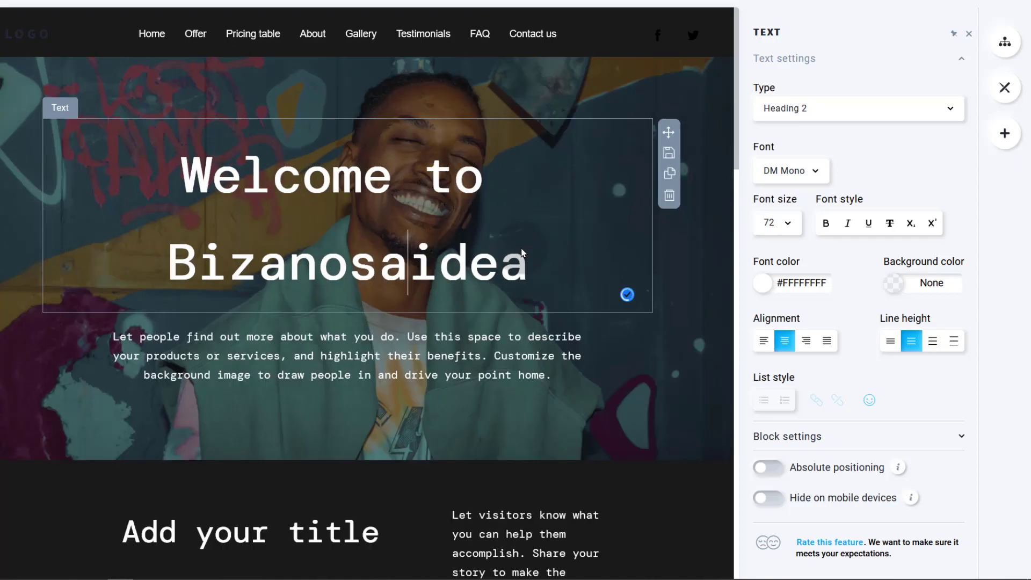
pyautogui.press('Delete')
pyautogui.press('Delete')
pyautogui.press('Delete')
pyautogui.press('Delete')
# Increase the font size of the whole paragraph below the "Welcome to Bizanosa" heading.
pyautogui.click(273, 259)
pyautogui.tripleClick(179, 250)
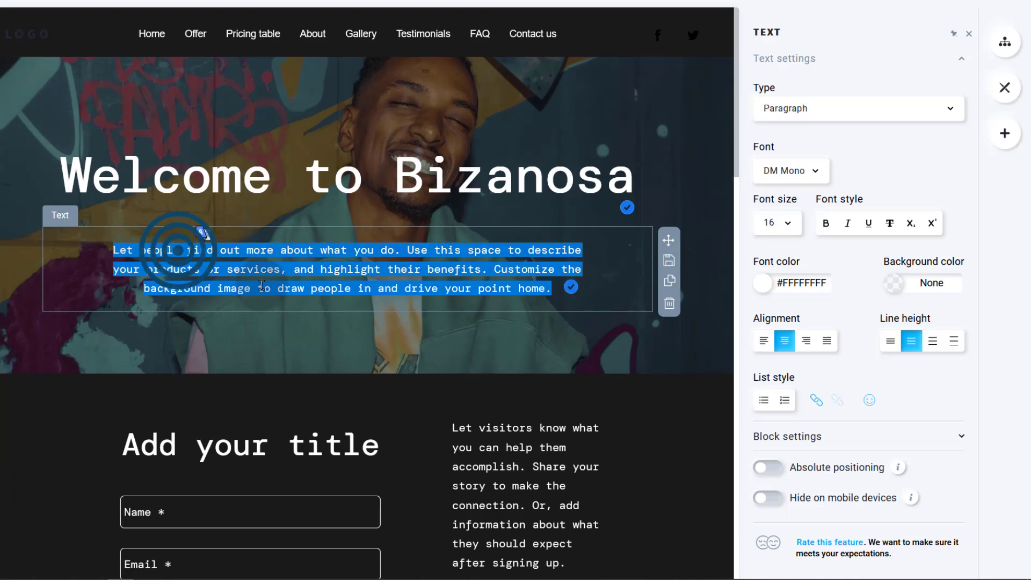
pyautogui.click(788, 223)
pyautogui.click(767, 432)
pyautogui.click(354, 324)
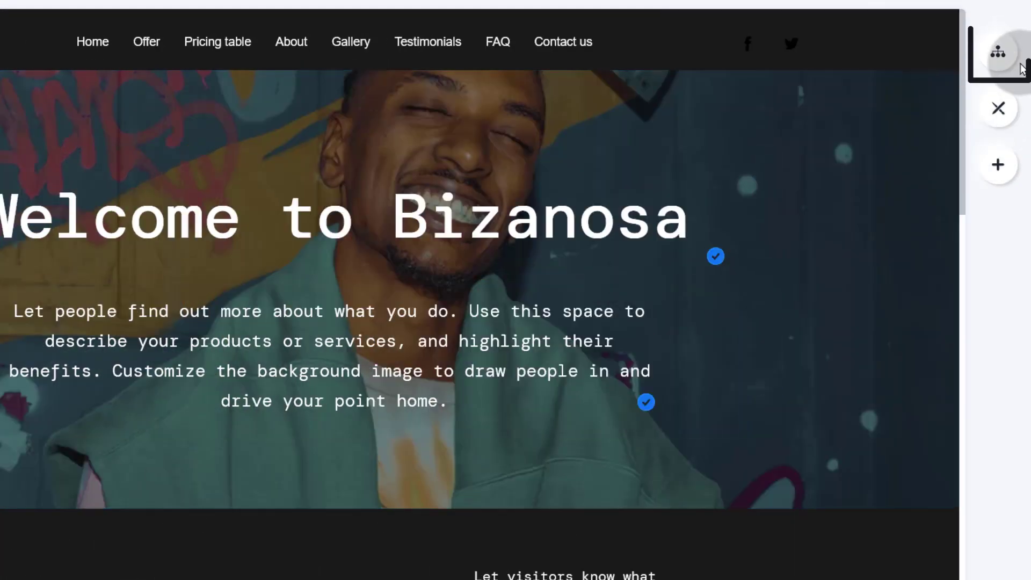
# Open the page manager, look through the site's pages, and check the options available for the Home and Offer pages.
pyautogui.click(1003, 54)
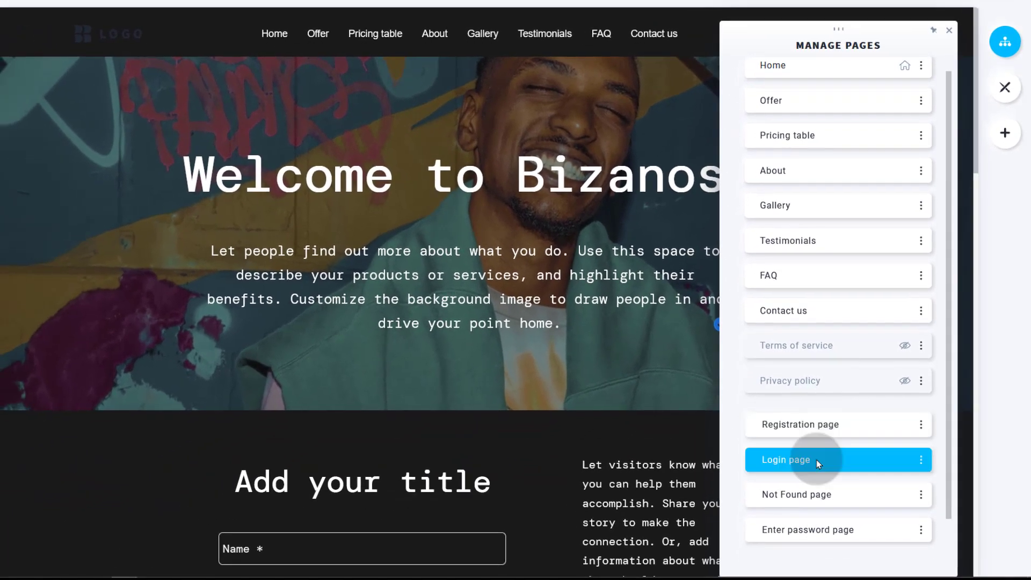
pyautogui.scroll(-2, 816, 459)
pyautogui.click(921, 378)
pyautogui.click(921, 89)
pyautogui.scroll(2, 880, 108)
pyautogui.click(921, 80)
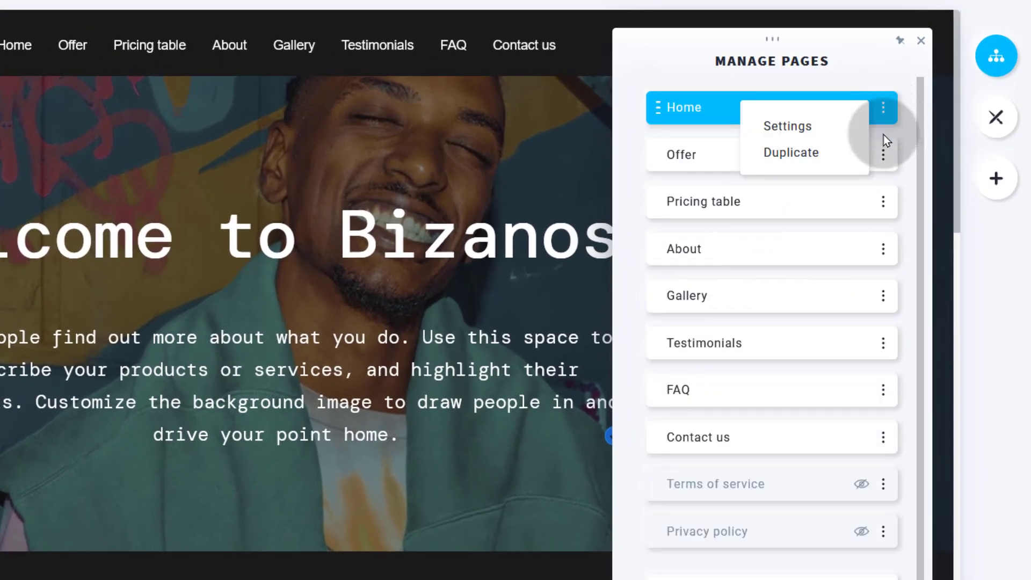
pyautogui.click(883, 155)
pyautogui.click(772, 221)
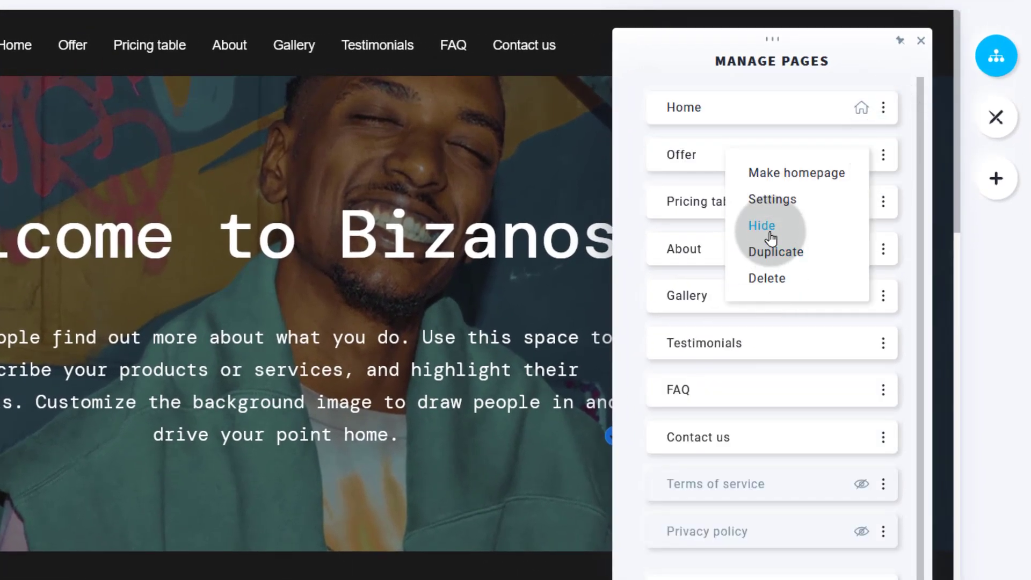
# Open the Offer page's settings and review its SEO, Social media, Access and <head> element sections, returning to the general settings.
pyautogui.click(772, 200)
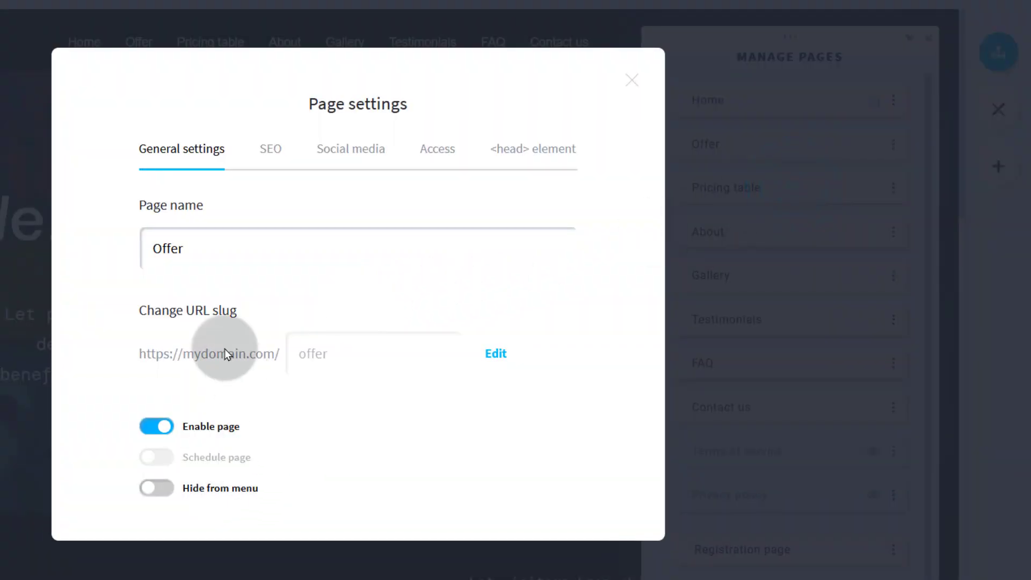
pyautogui.click(278, 152)
pyautogui.click(357, 148)
pyautogui.click(447, 152)
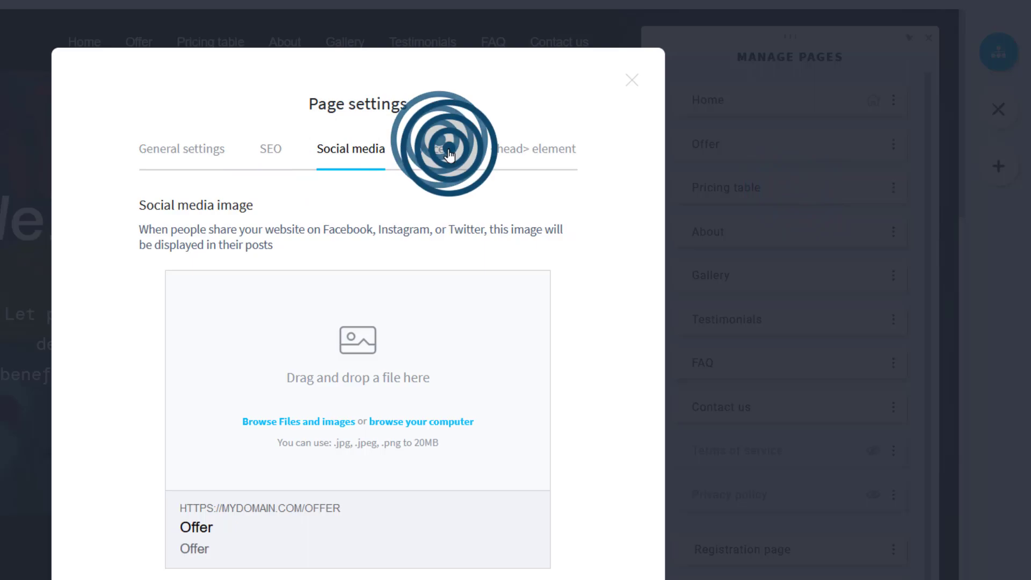
pyautogui.click(534, 149)
pyautogui.click(182, 151)
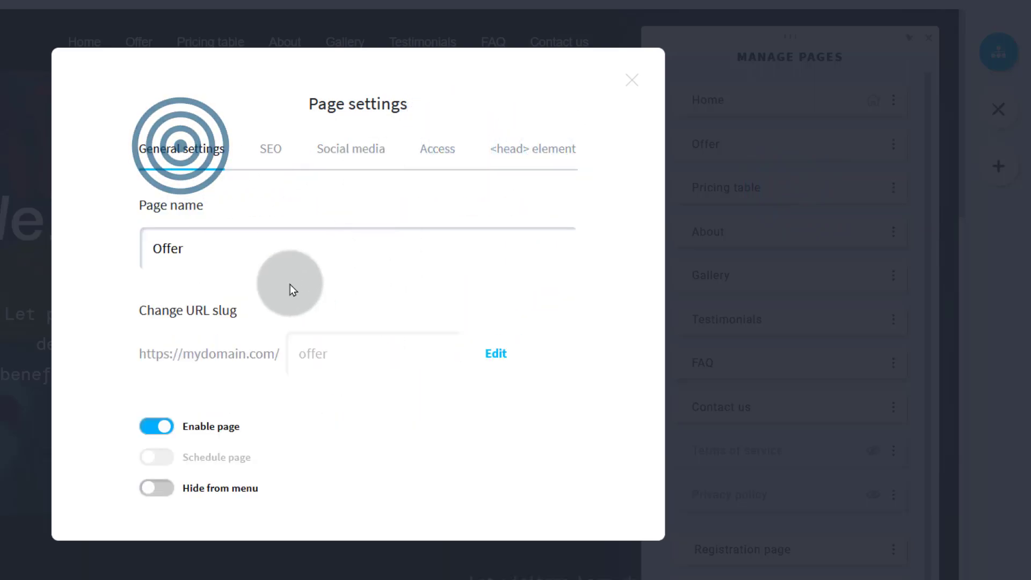
# Rename the Offer page as "Offer Page", close its settings, and rename the Pricing table page as "Pricing".
pyautogui.click(214, 244)
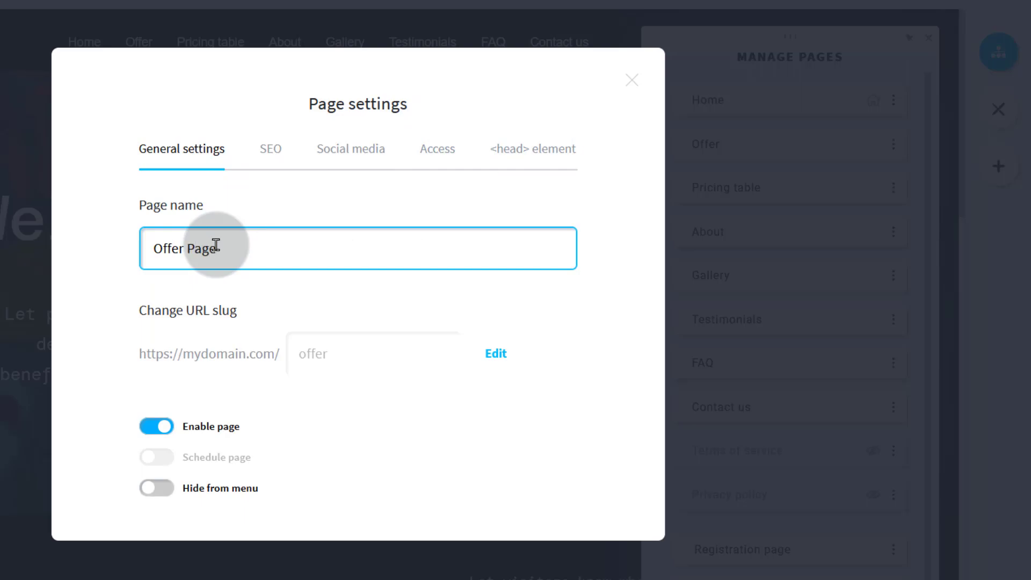
pyautogui.write('Page')
pyautogui.click(342, 358)
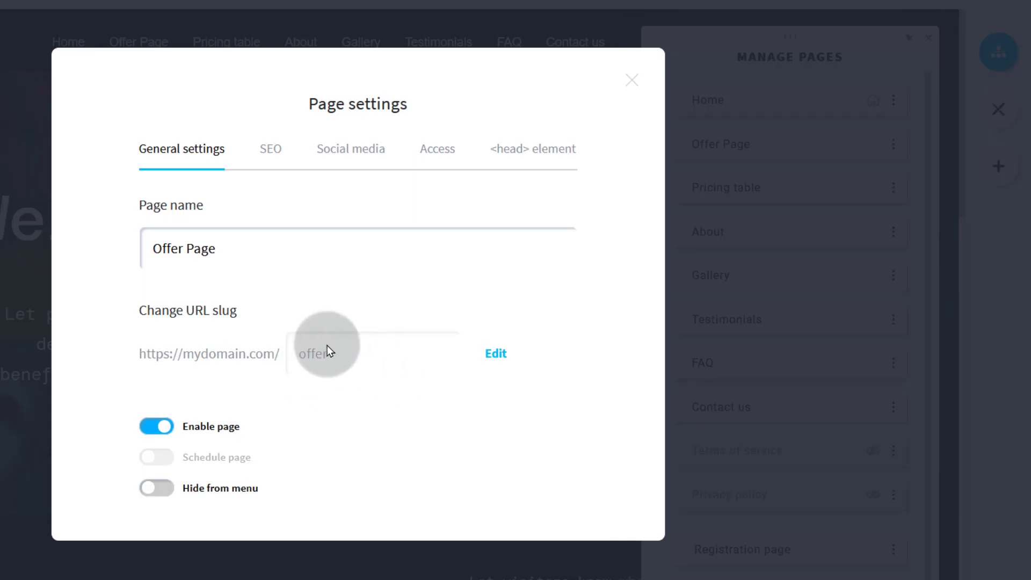
pyautogui.click(633, 81)
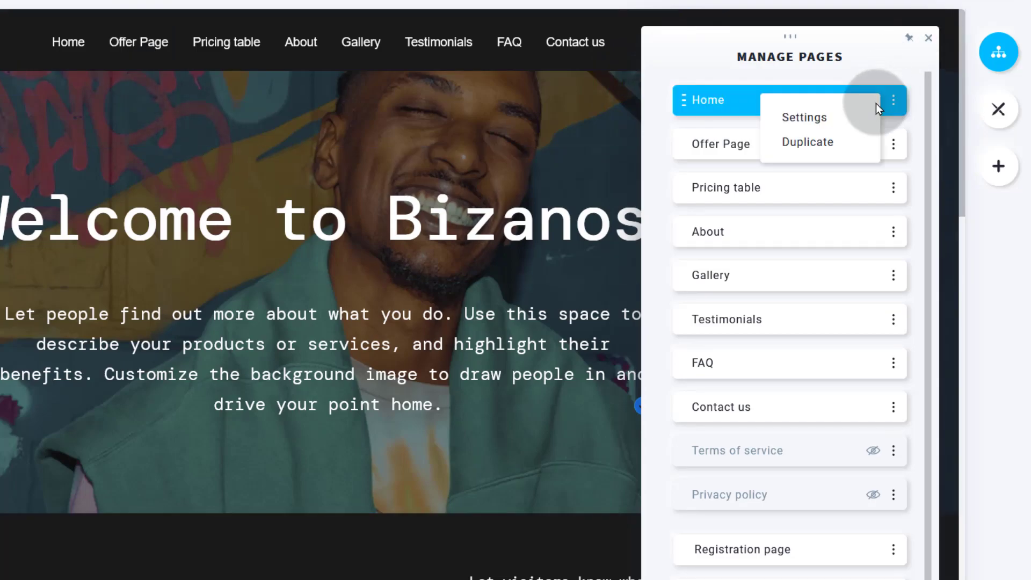
pyautogui.doubleClick(720, 189)
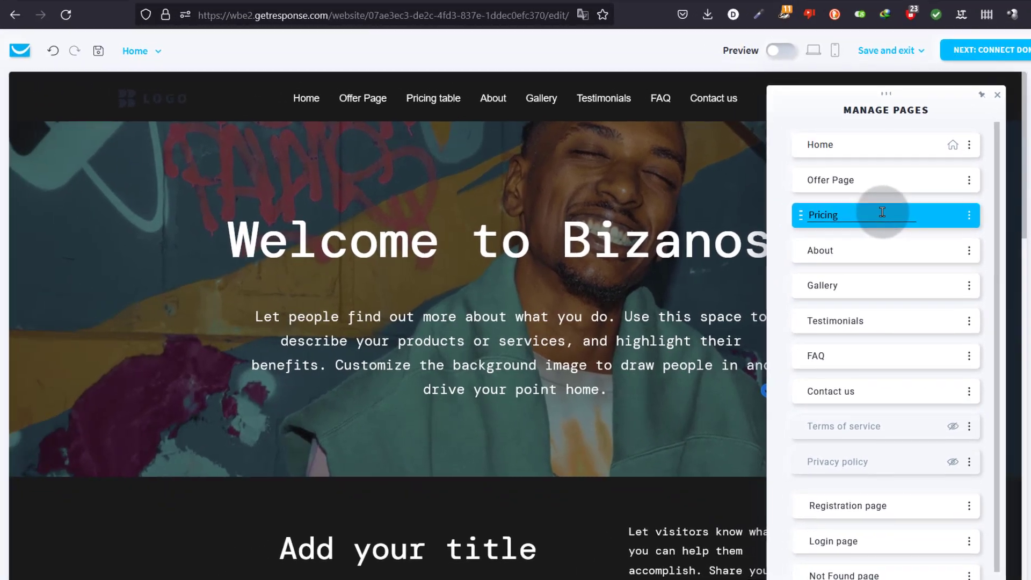
pyautogui.press('Return')
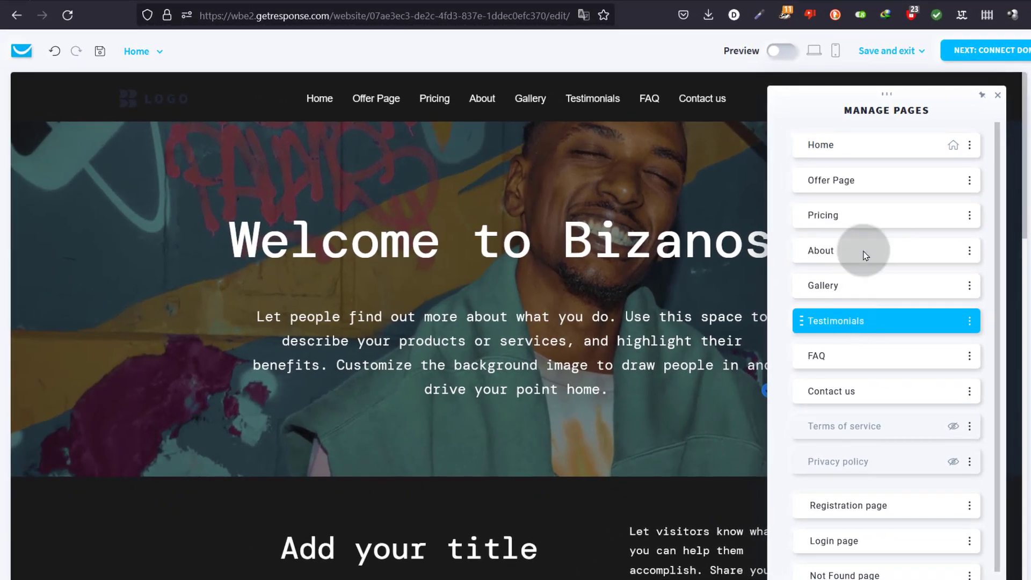
# Switch the editor from the home page to Offer Page and look through its title, image items and call-to-action buttons.
pyautogui.click(334, 239)
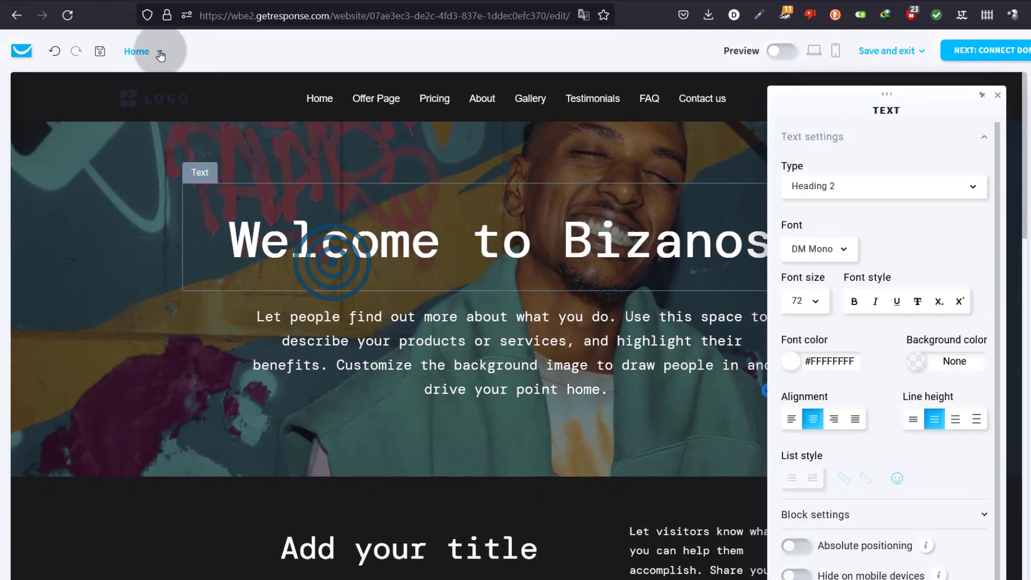
pyautogui.click(161, 54)
pyautogui.click(154, 114)
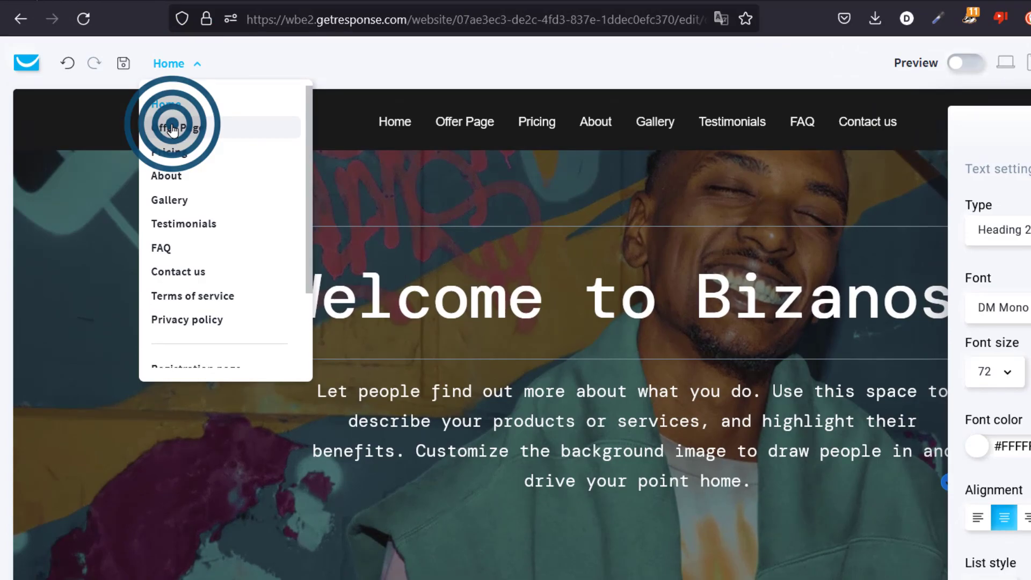
pyautogui.scroll(-8, 582, 335)
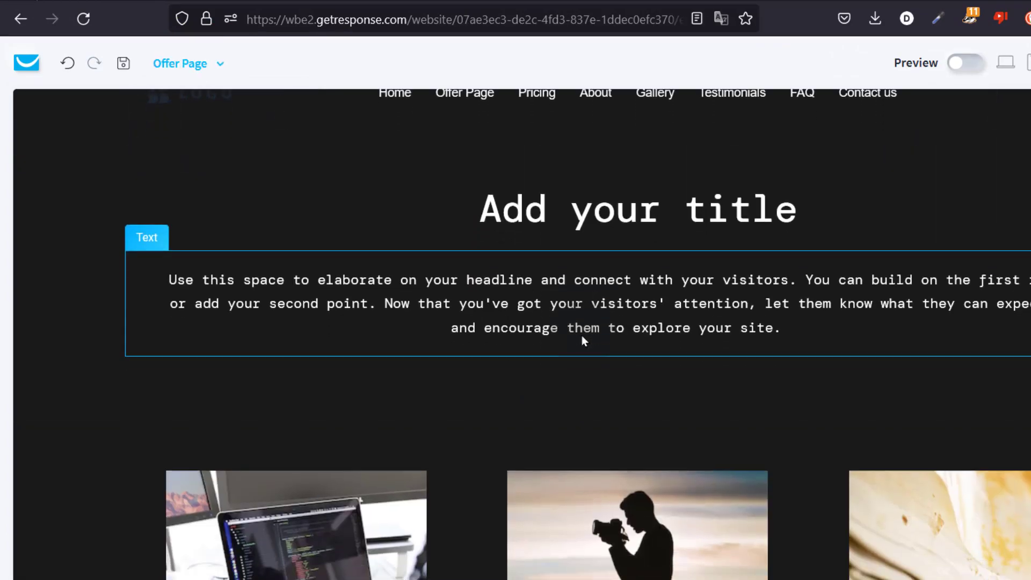
pyautogui.scroll(-10, 582, 335)
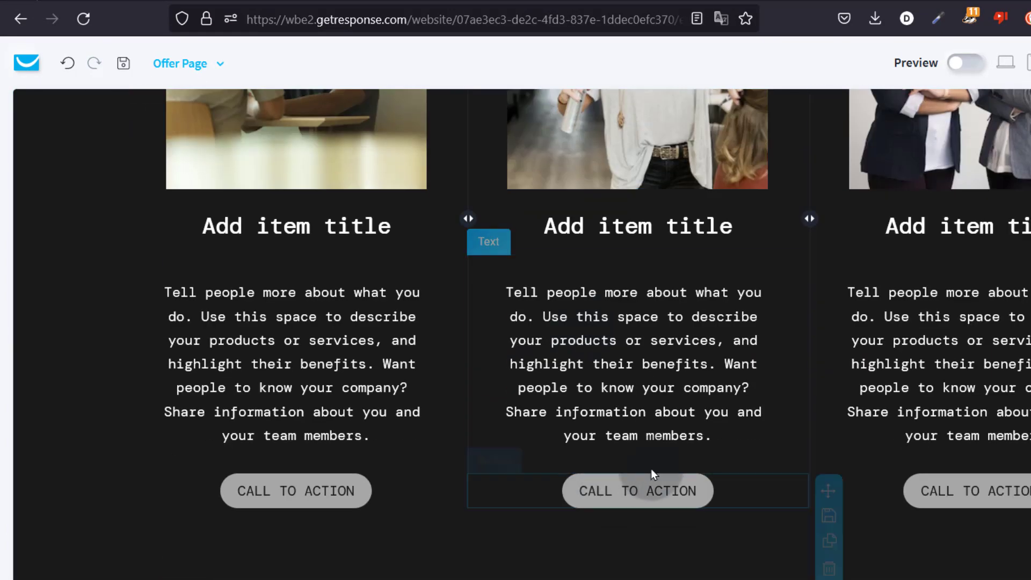
pyautogui.scroll(4, 594, 359)
pyautogui.scroll(12, 594, 359)
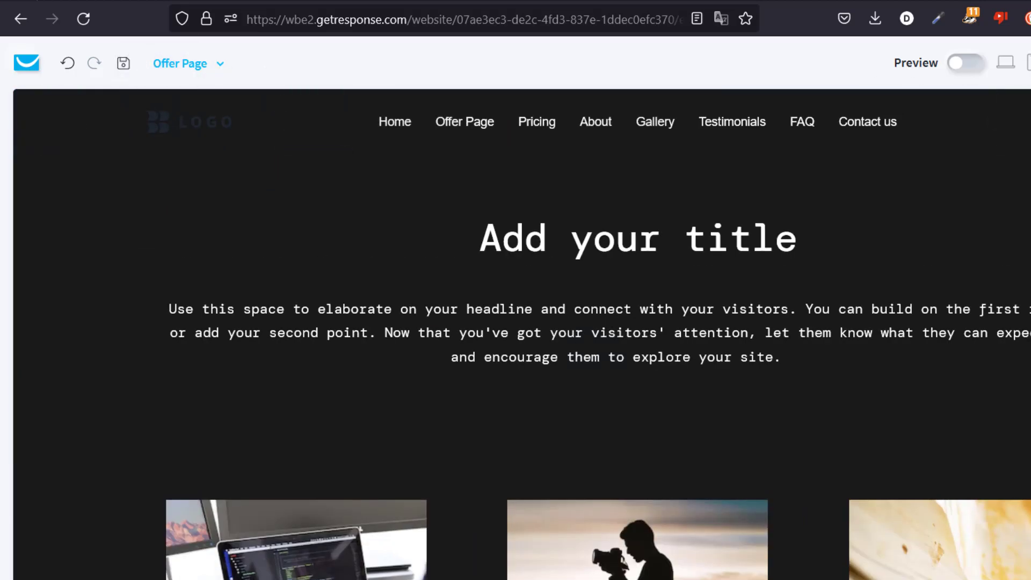
# Open the page manager and look through the site's full list of pages.
pyautogui.click(1007, 101)
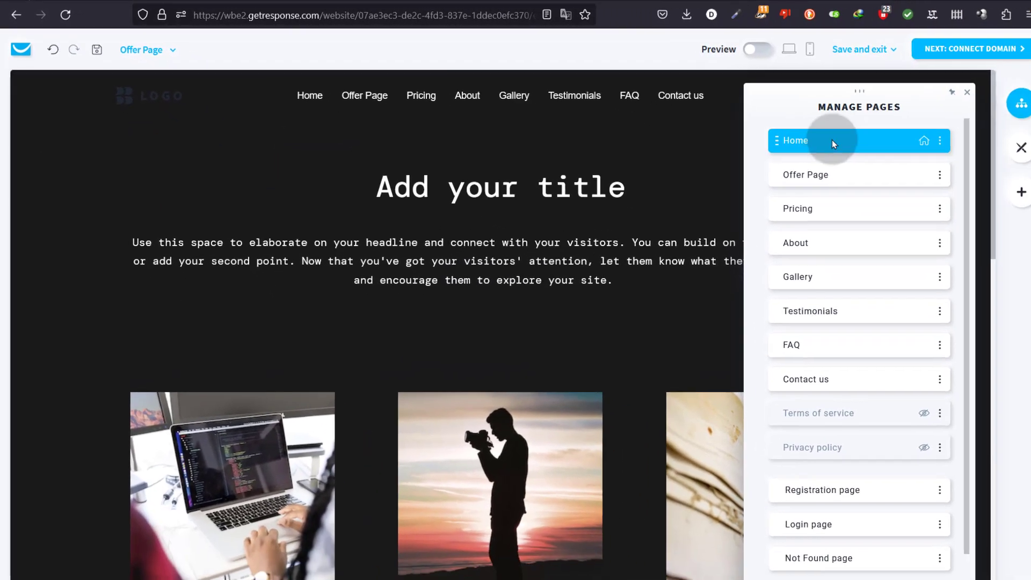
pyautogui.scroll(-2, 806, 409)
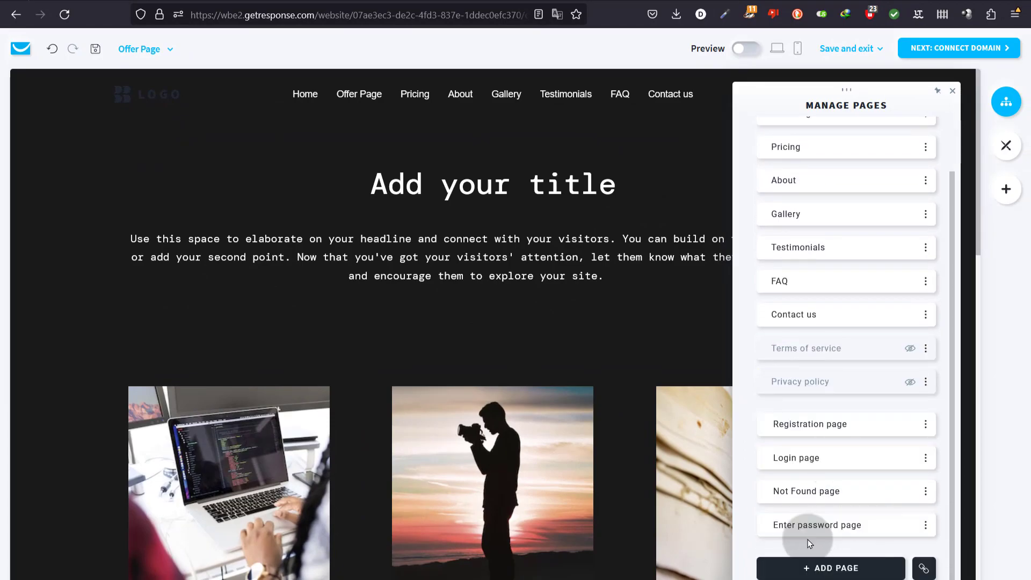
pyautogui.scroll(2, 824, 513)
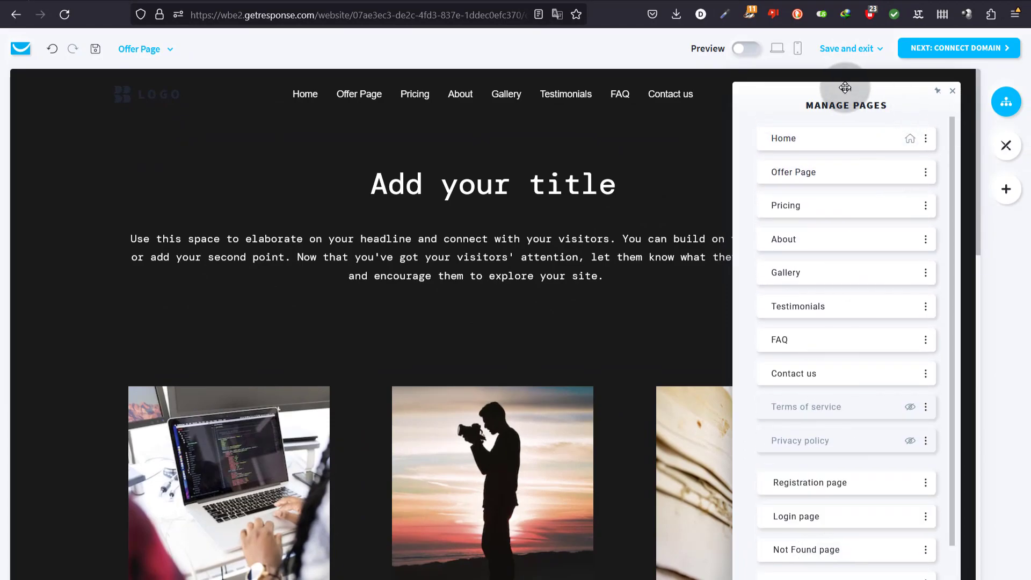
# Review the site menu's text settings and the header's scroll, background and width settings.
pyautogui.click(516, 93)
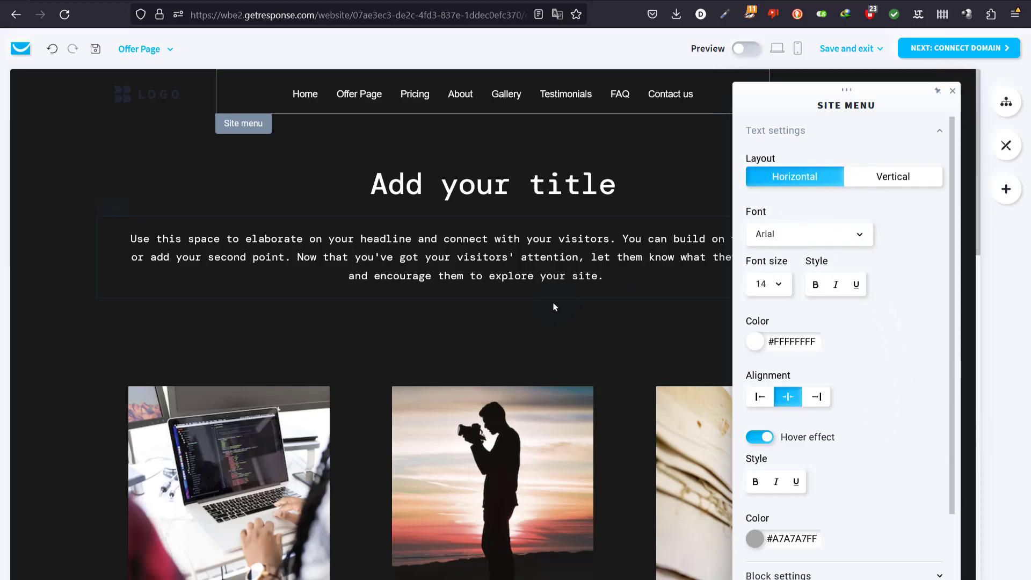
pyautogui.click(31, 86)
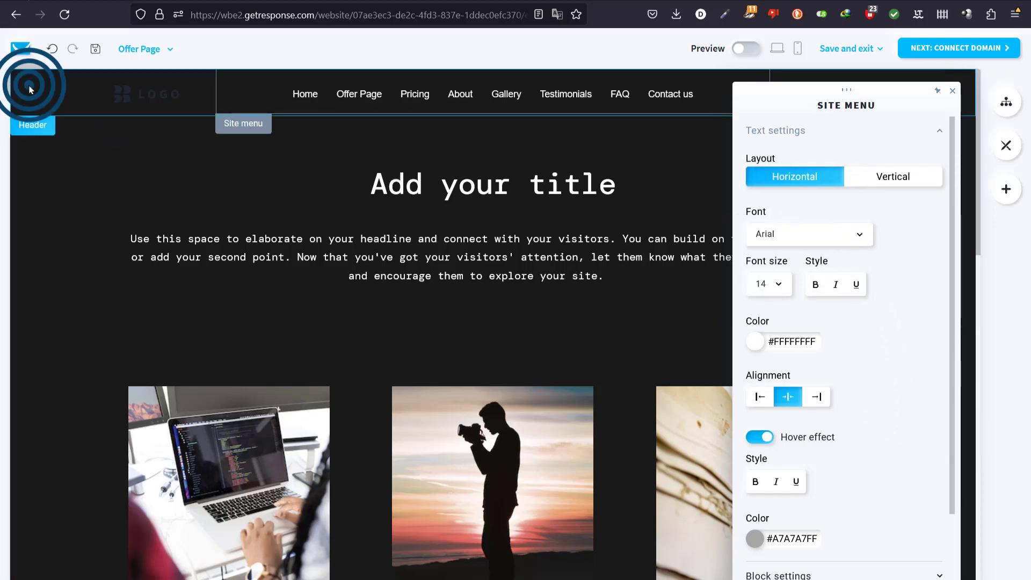
pyautogui.click(861, 209)
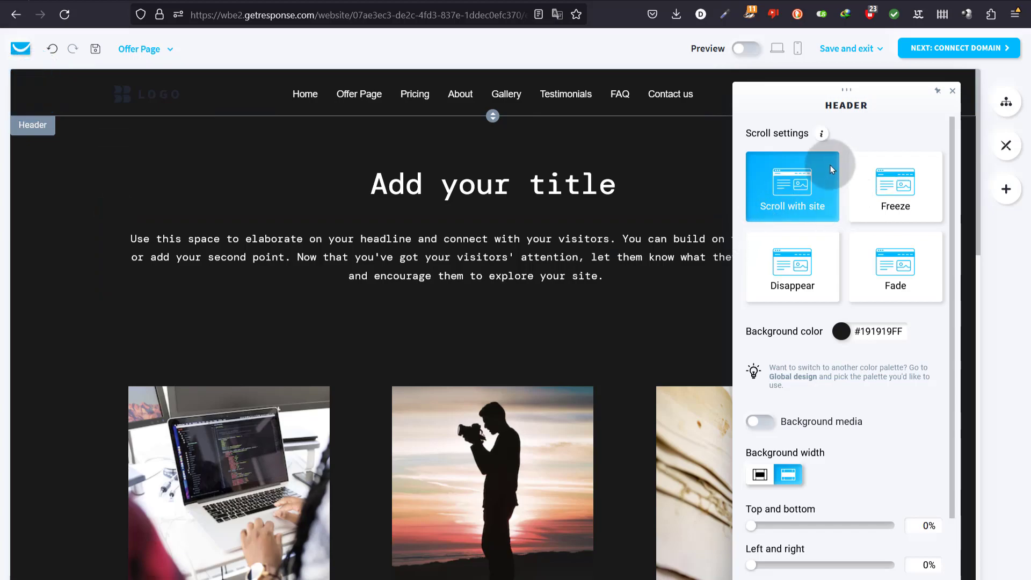
pyautogui.scroll(-3, 828, 357)
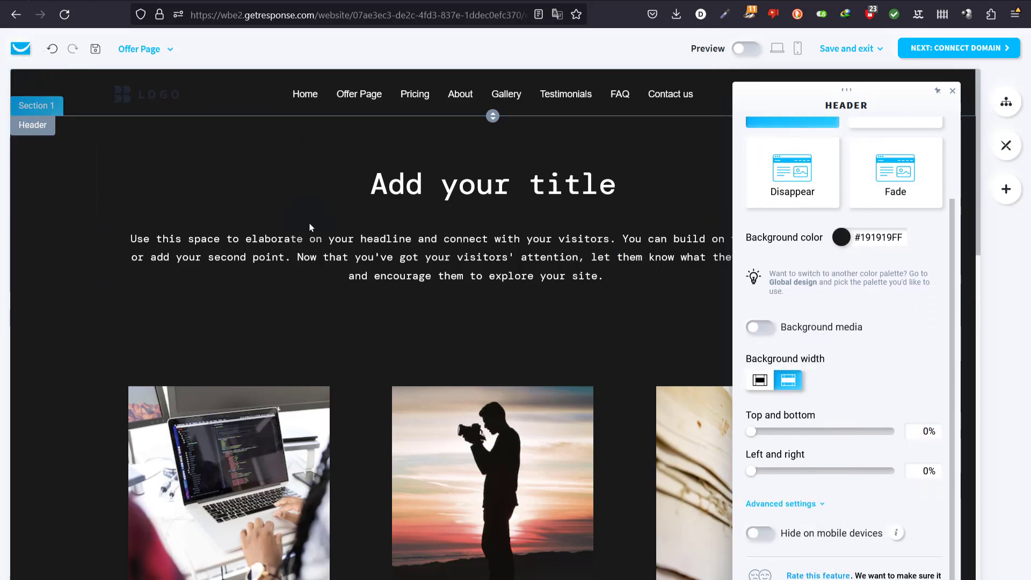
# Change the font of the paragraph under Offer Page's title to Roboto Mono.
pyautogui.click(412, 261)
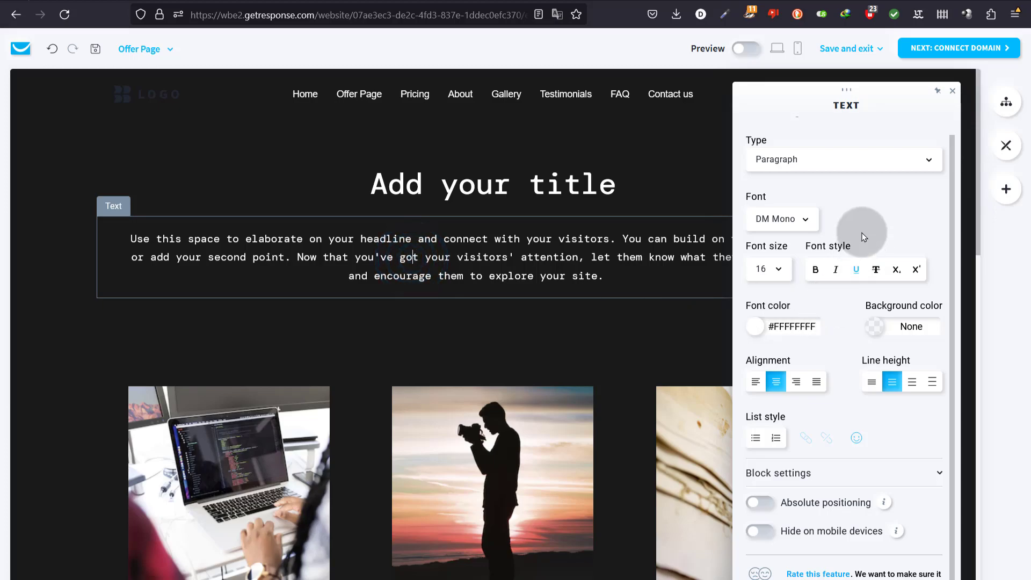
pyautogui.click(794, 218)
pyautogui.click(791, 451)
pyautogui.click(485, 291)
pyautogui.click(452, 255)
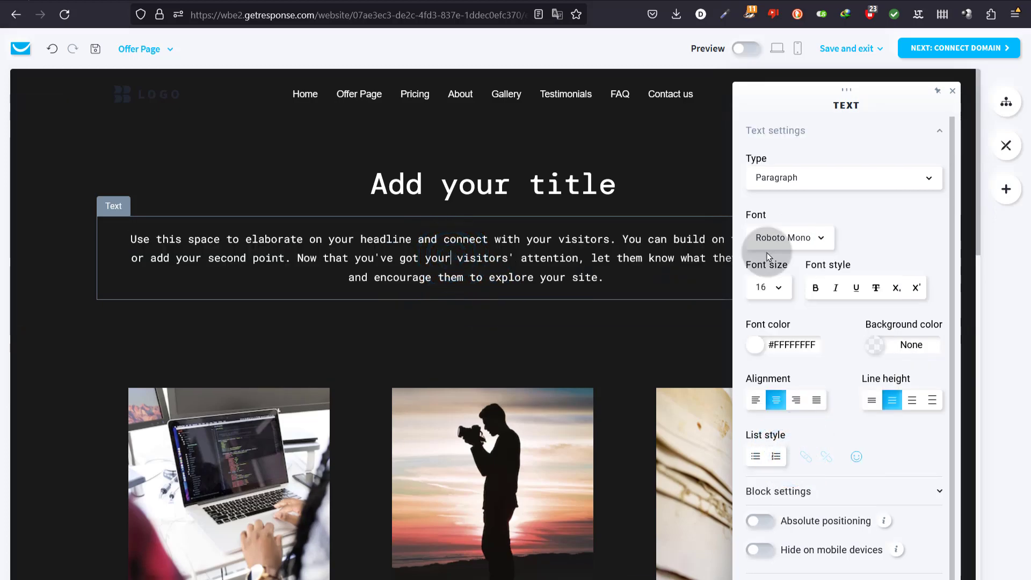
# Check the paragraph's text type choices and its other text settings, and close the text settings.
pyautogui.click(809, 174)
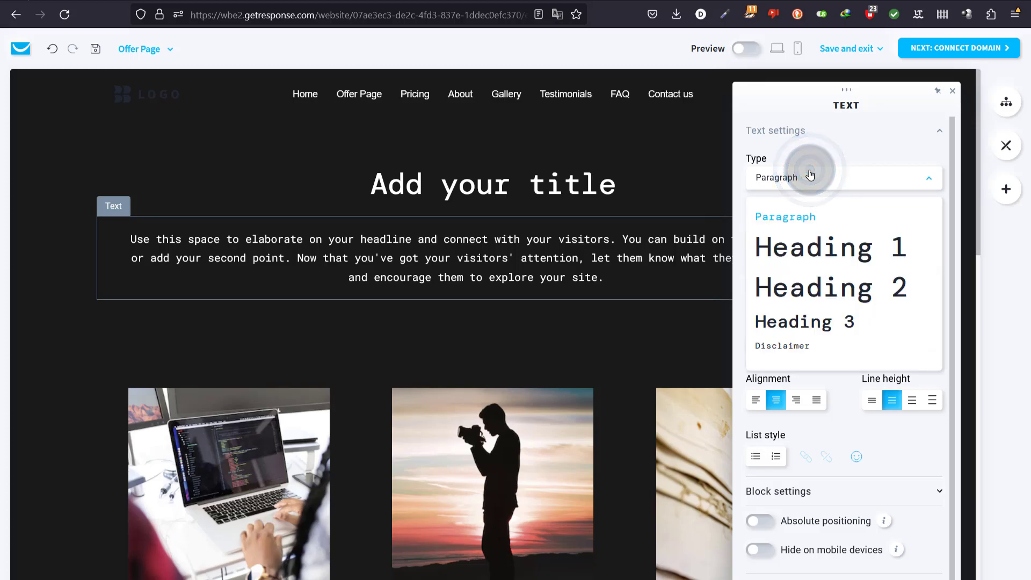
pyautogui.click(809, 175)
pyautogui.scroll(-1, 821, 425)
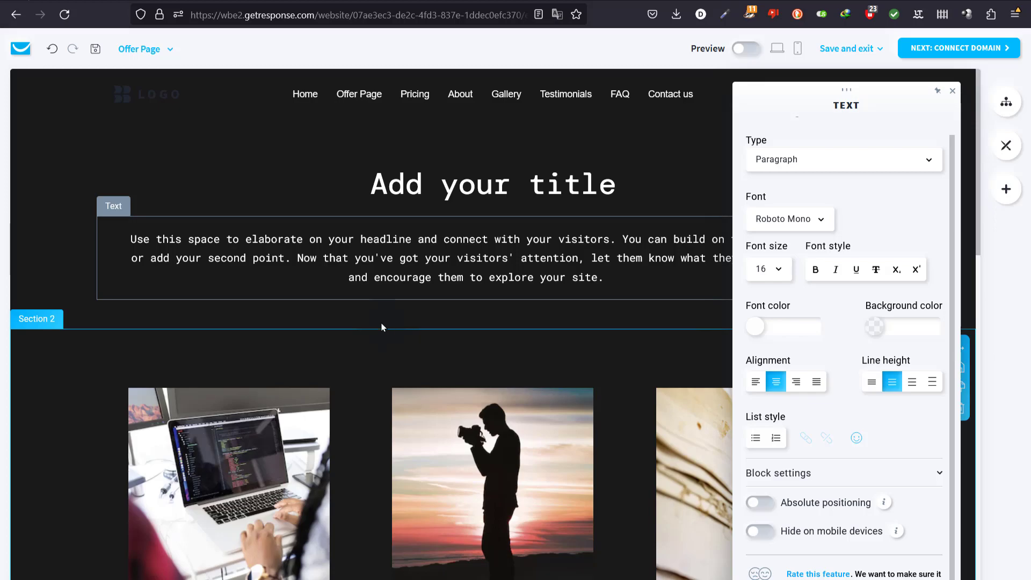
pyautogui.click(1008, 375)
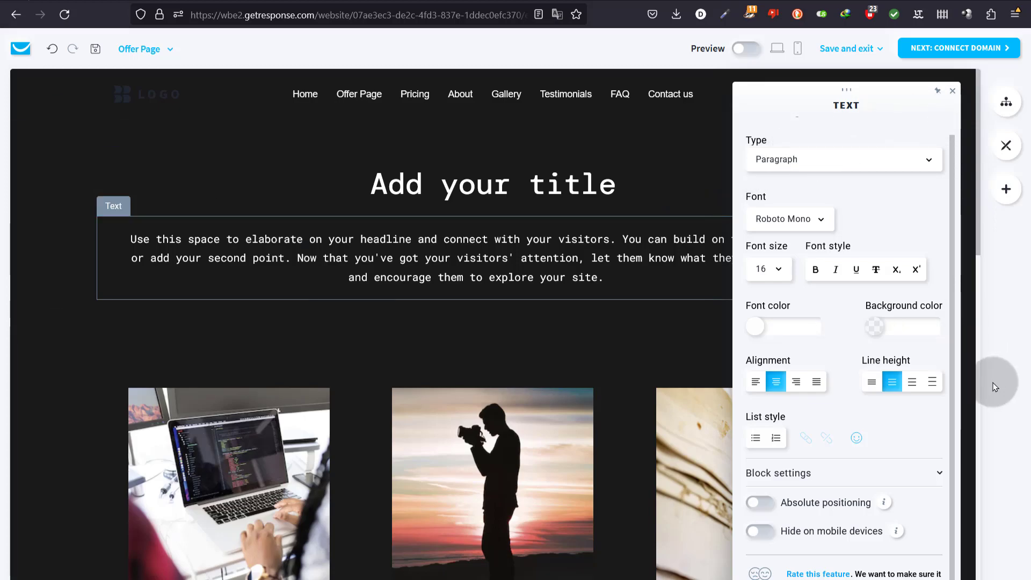
pyautogui.click(952, 90)
# Check the save options, preview Offer Page in the desktop and mobile views, and return to editing.
pyautogui.click(844, 54)
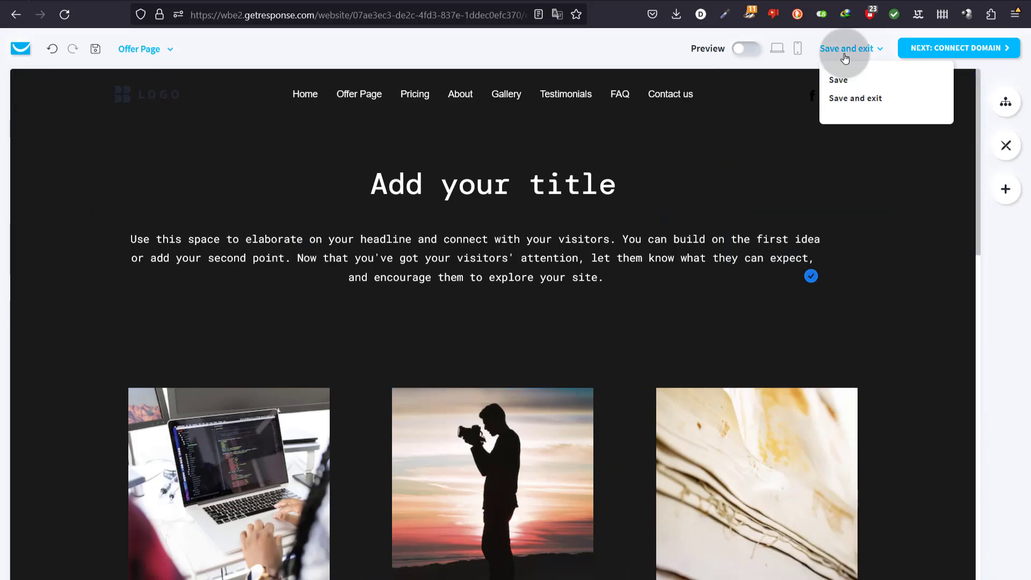
pyautogui.click(812, 51)
pyautogui.click(758, 60)
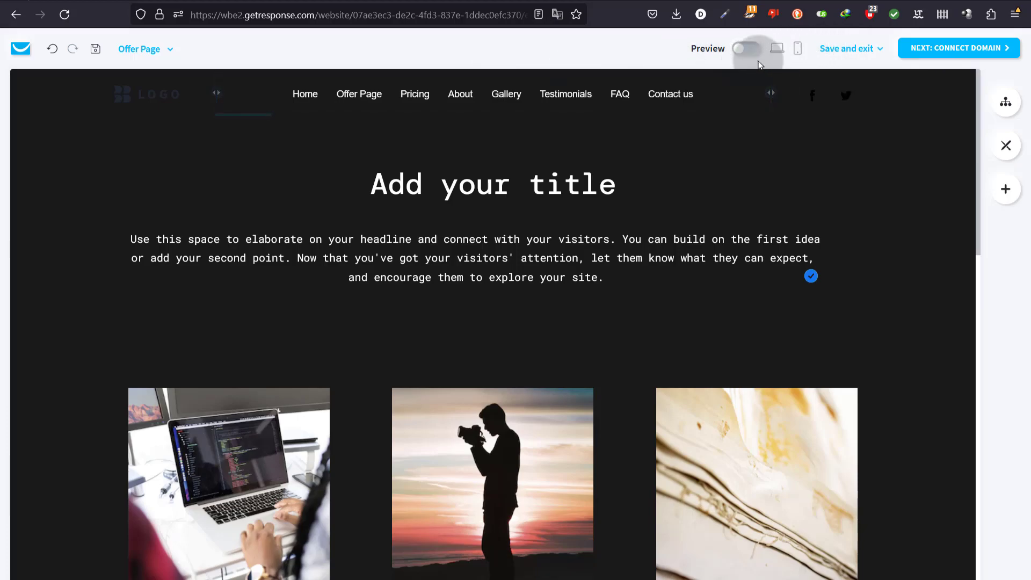
pyautogui.click(778, 49)
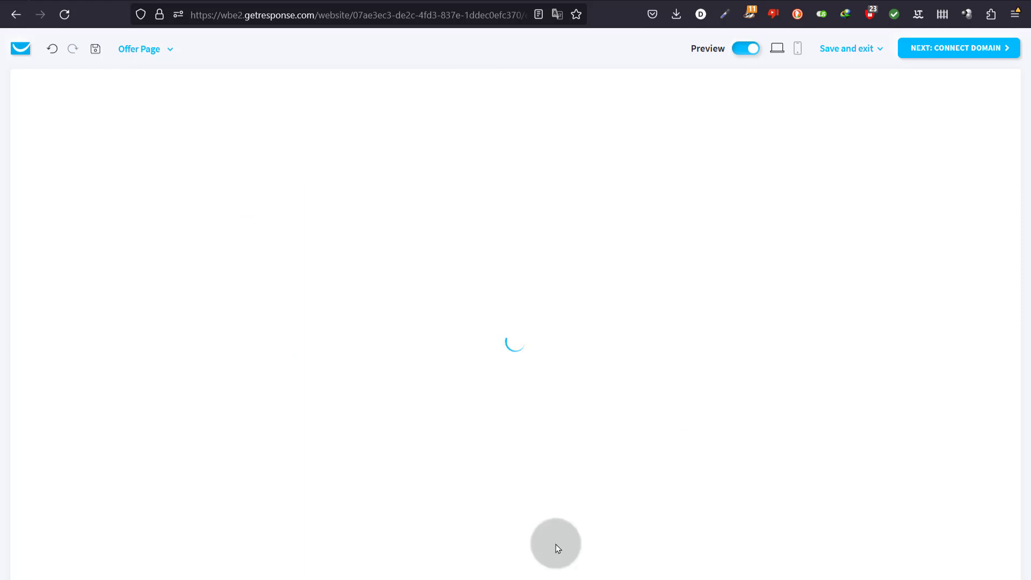
pyautogui.click(797, 49)
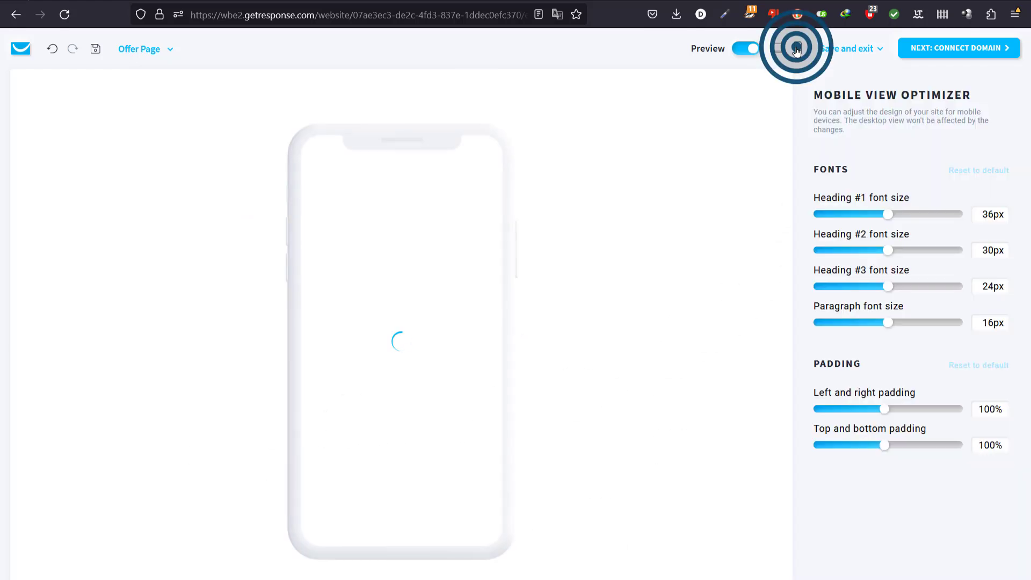
pyautogui.click(743, 49)
pyautogui.click(754, 49)
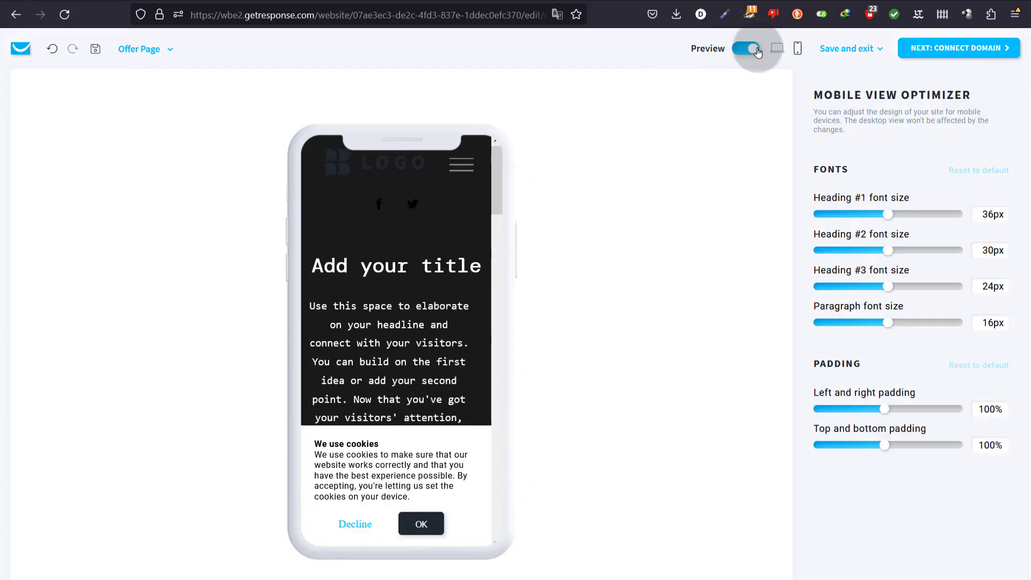
pyautogui.click(756, 50)
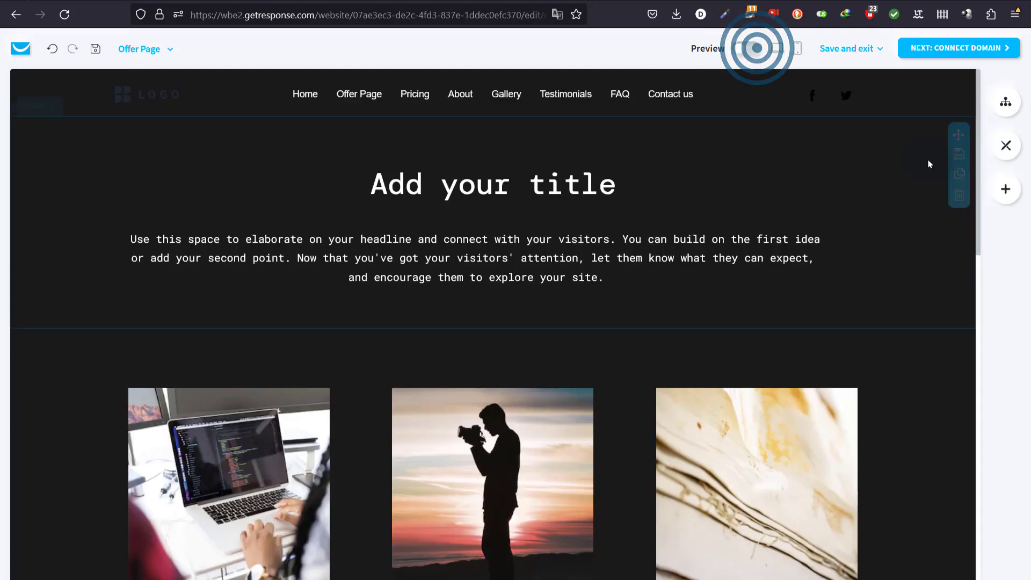
# Look over Offer Page's item section and switch the editor back to the Home page.
pyautogui.scroll(-5, 410, 266)
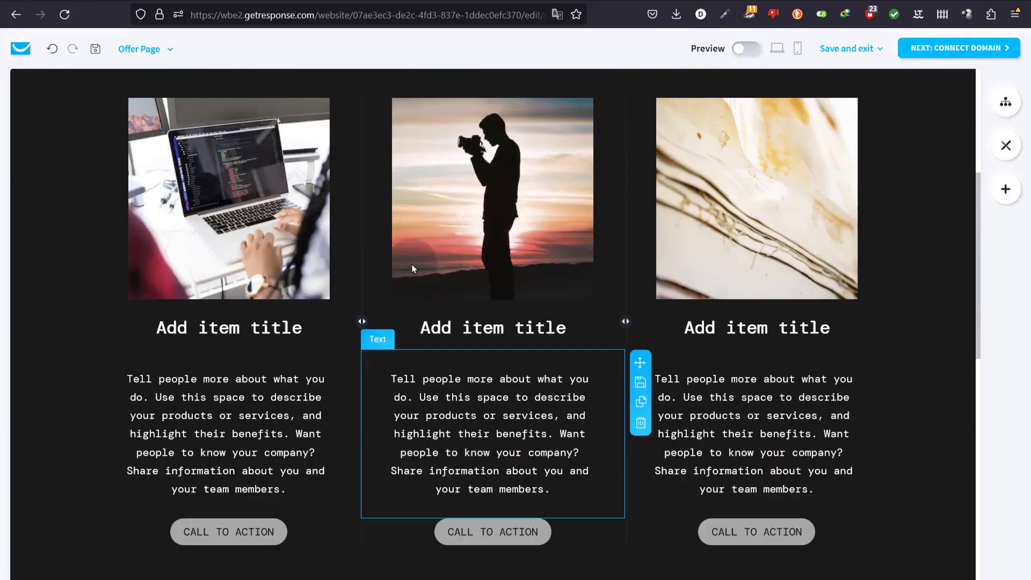
pyautogui.scroll(5, 410, 263)
pyautogui.click(165, 48)
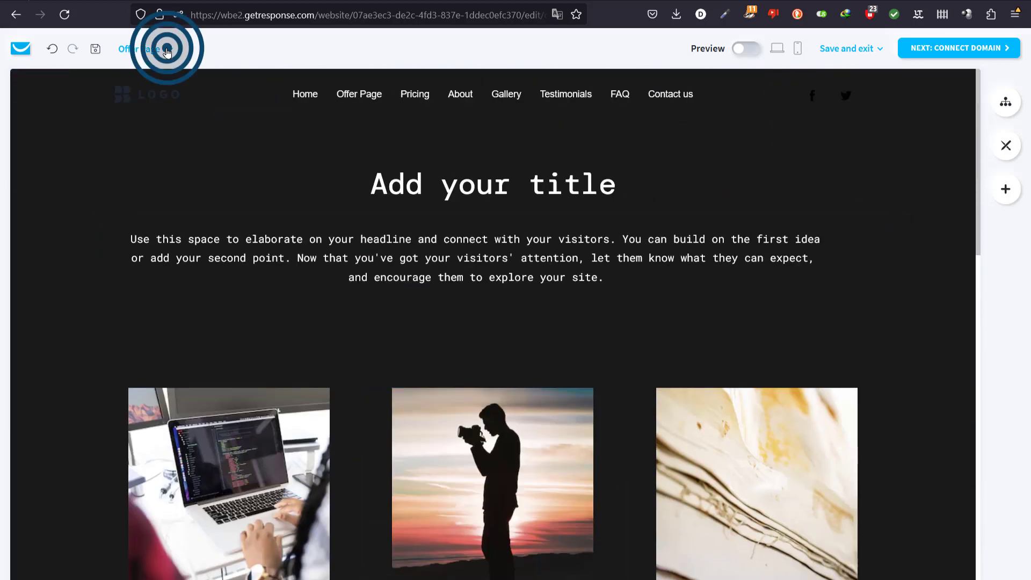
pyautogui.click(137, 76)
pyautogui.click(140, 85)
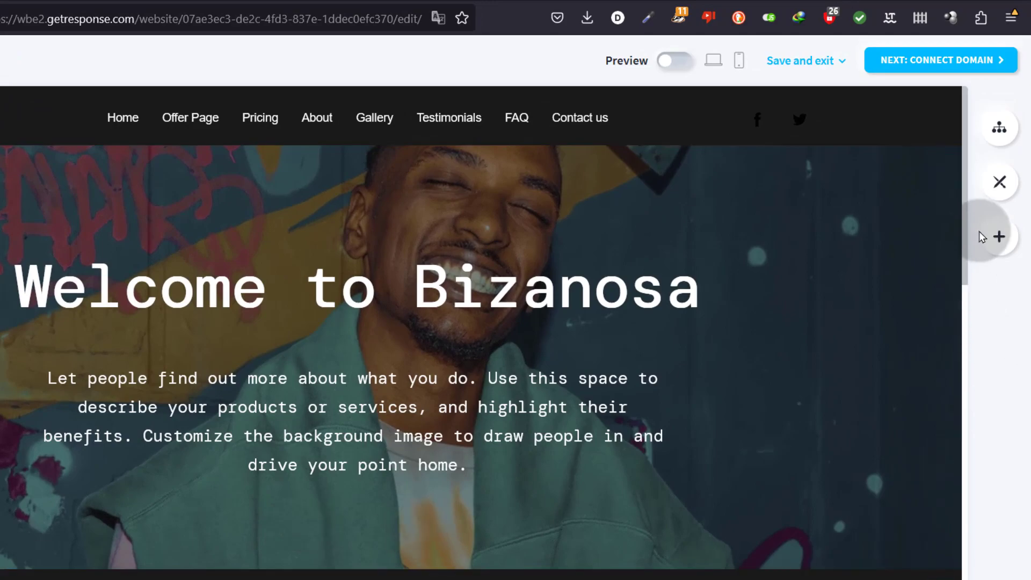
# Add a button below the Home page's welcome paragraph, using the white rounded style with purple "Call to action" text.
pyautogui.click(996, 236)
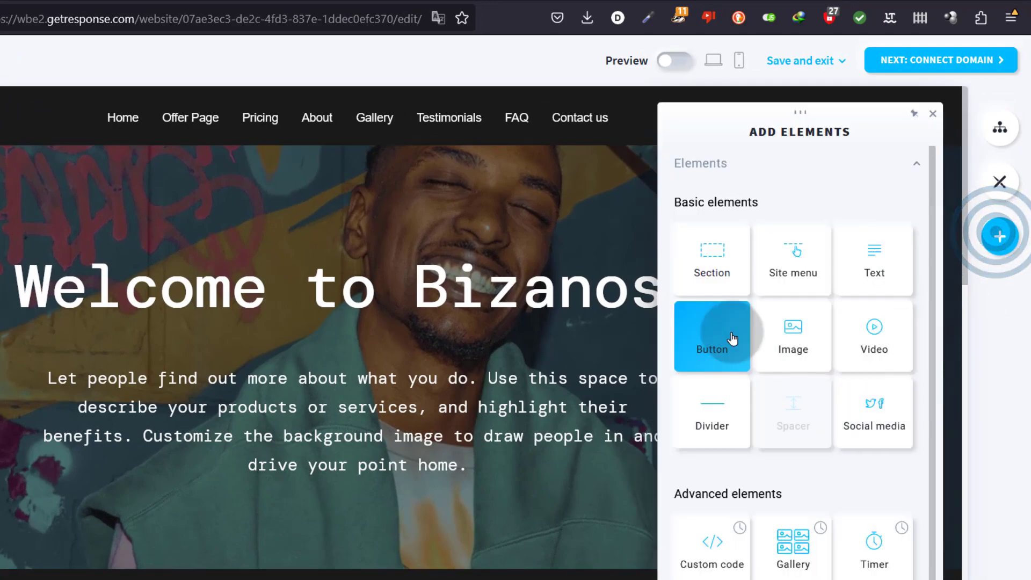
pyautogui.moveTo(713, 339); pyautogui.dragTo(340, 546)
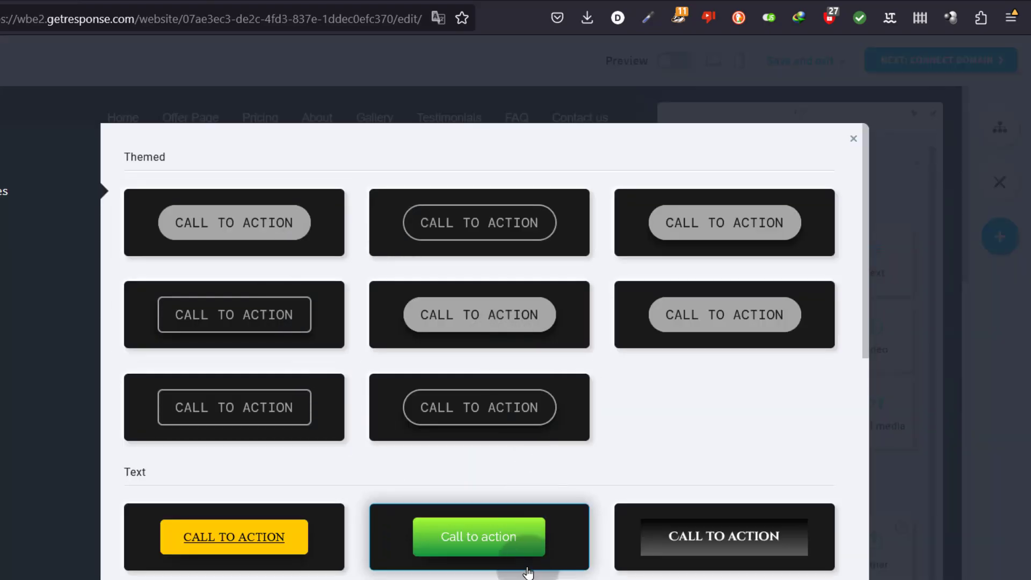
pyautogui.scroll(-6, 524, 572)
pyautogui.scroll(-8, 528, 571)
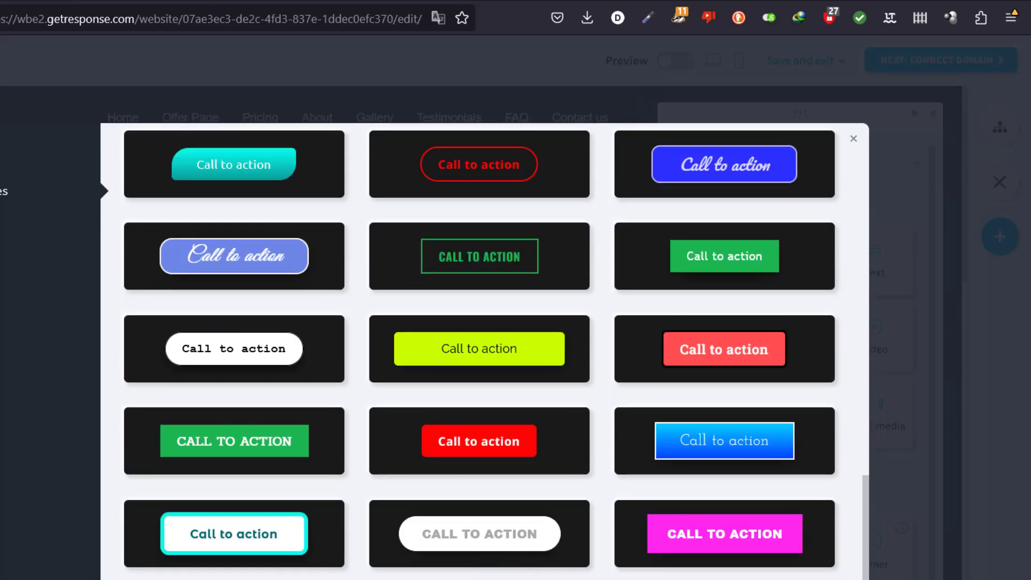
pyautogui.press('Escape')
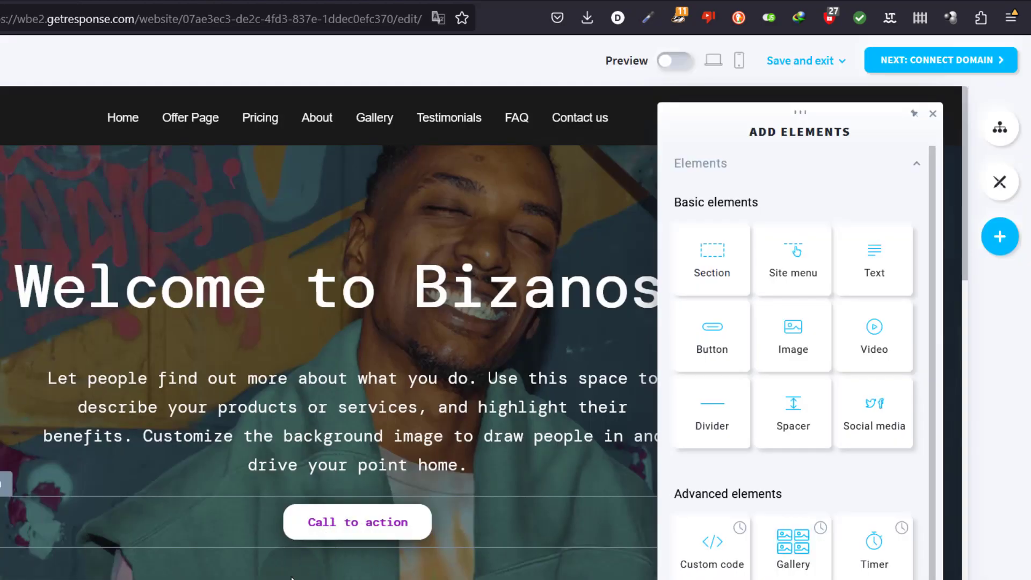
# Set the new button's text to "Contact".
pyautogui.click(356, 521)
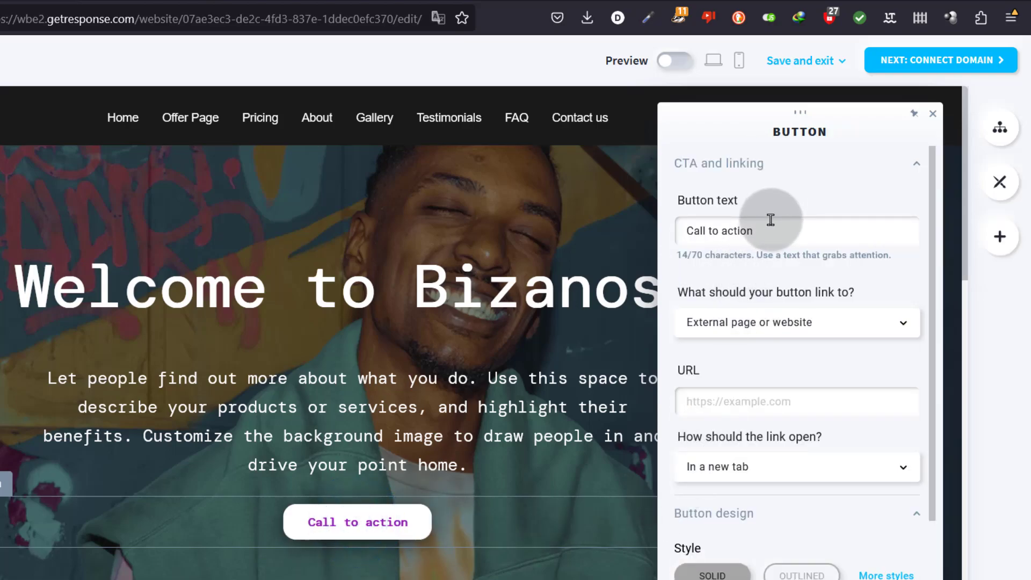
pyautogui.moveTo(763, 233); pyautogui.dragTo(648, 232)
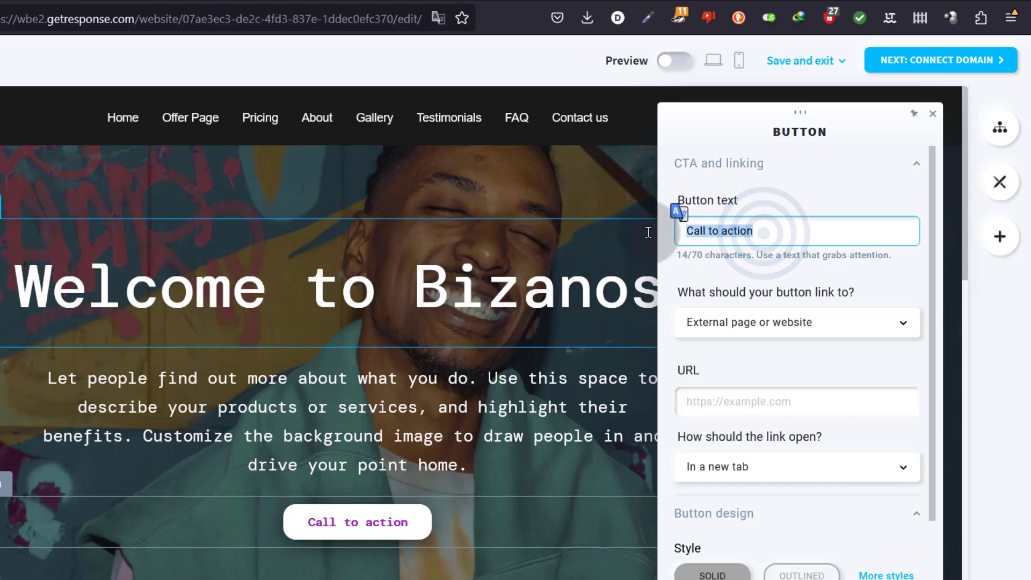
pyautogui.write('Contact')
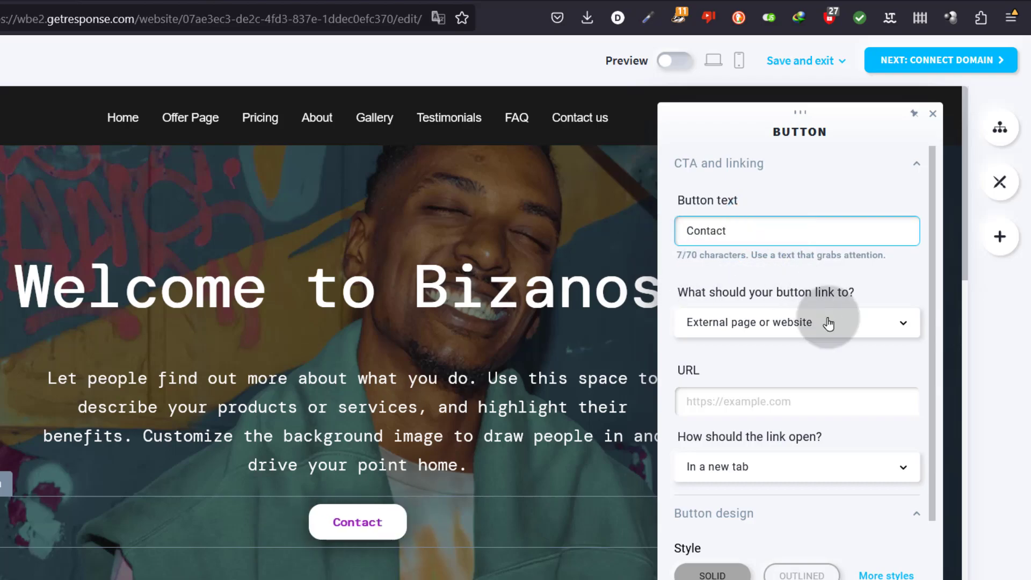
pyautogui.click(725, 400)
pyautogui.write('/')
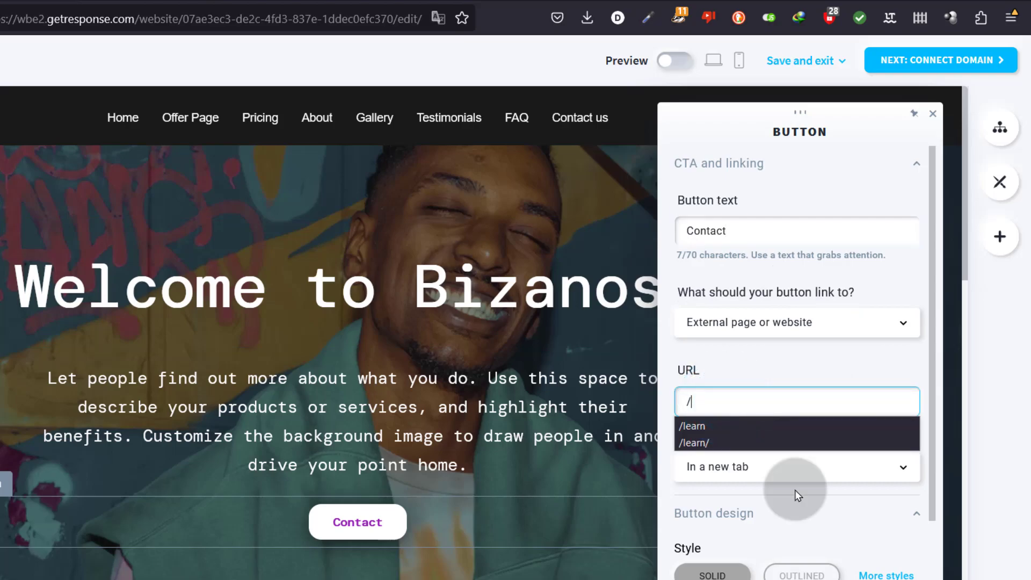
pyautogui.press('BackSpace')
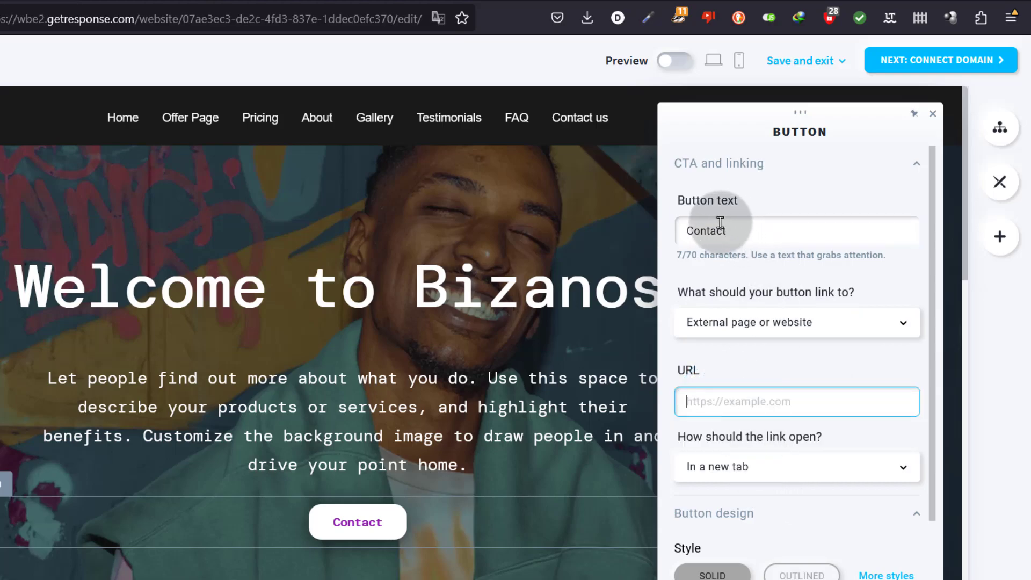
pyautogui.click(712, 404)
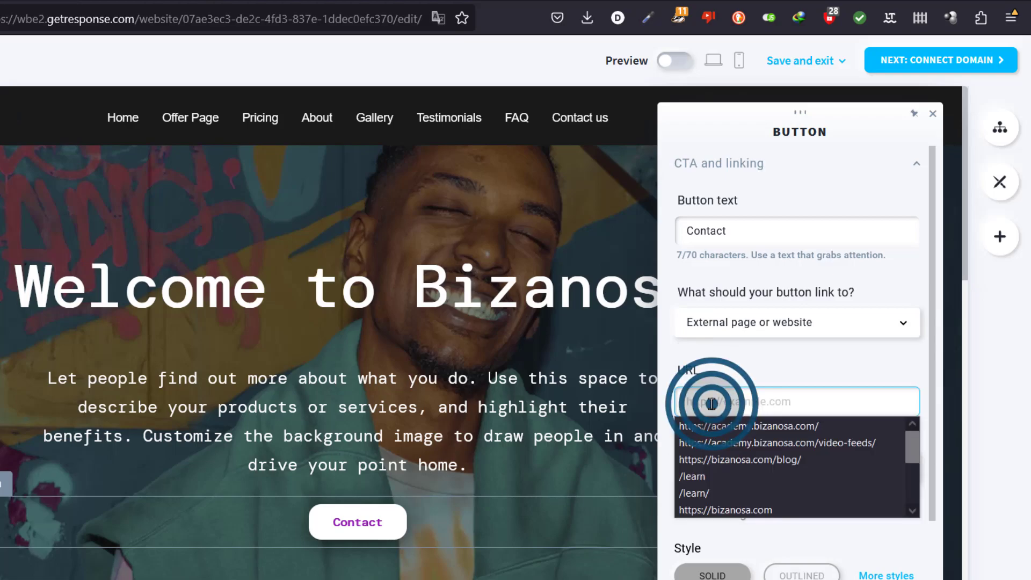
pyautogui.click(711, 400)
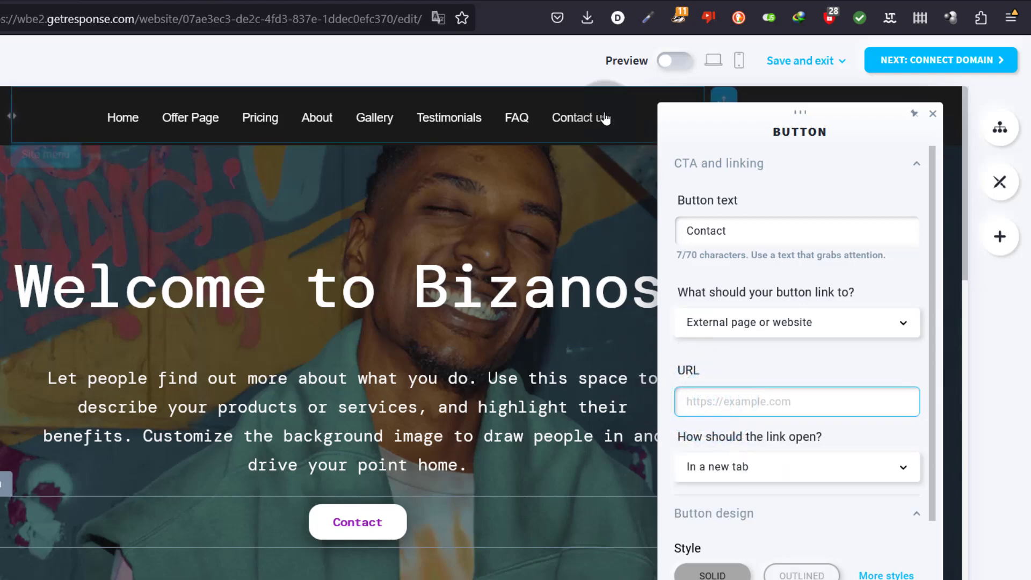
# Check the general settings of the Contact us page in the page manager and close them again.
pyautogui.click(932, 113)
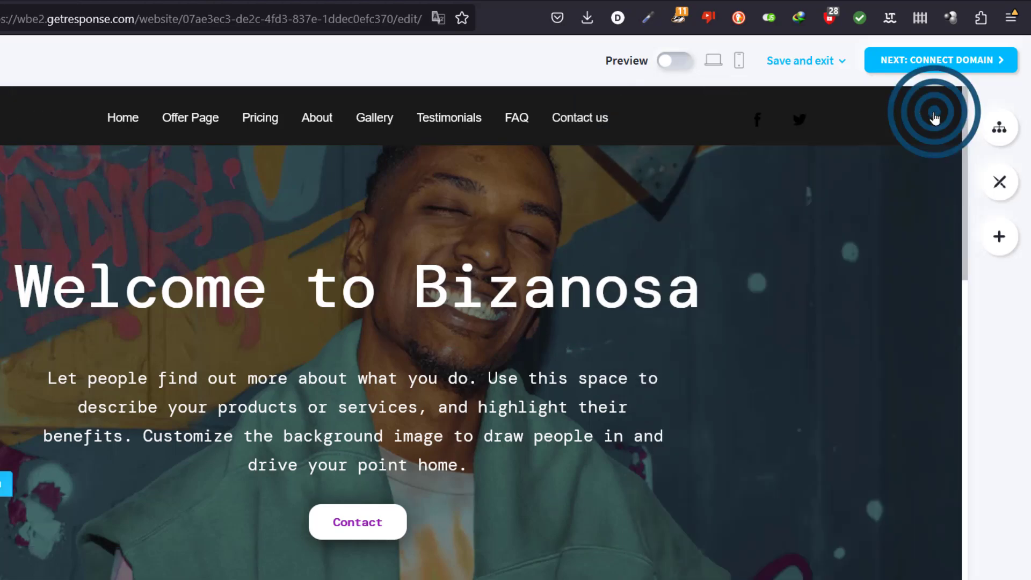
pyautogui.click(998, 115)
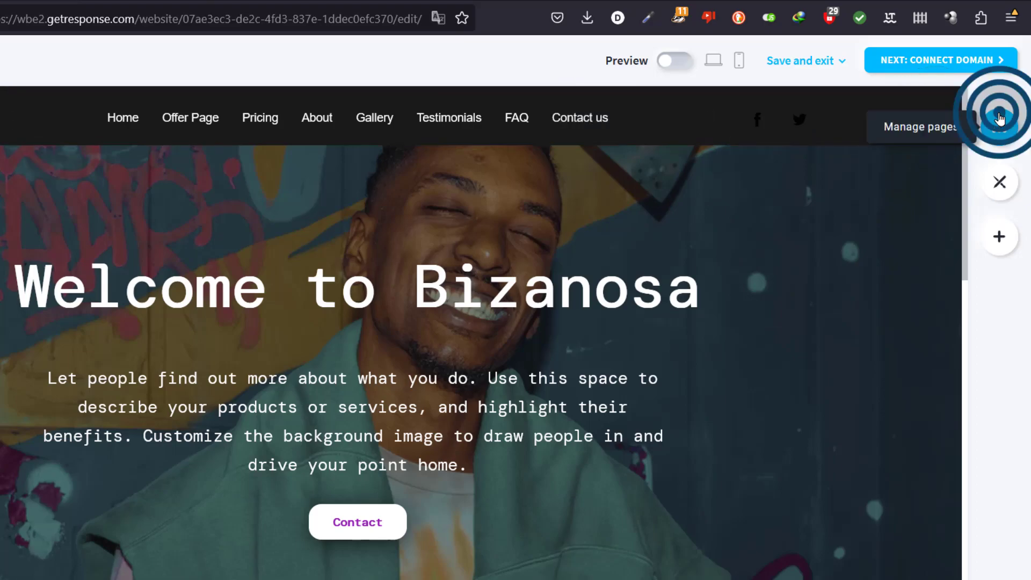
pyautogui.scroll(-2, 805, 552)
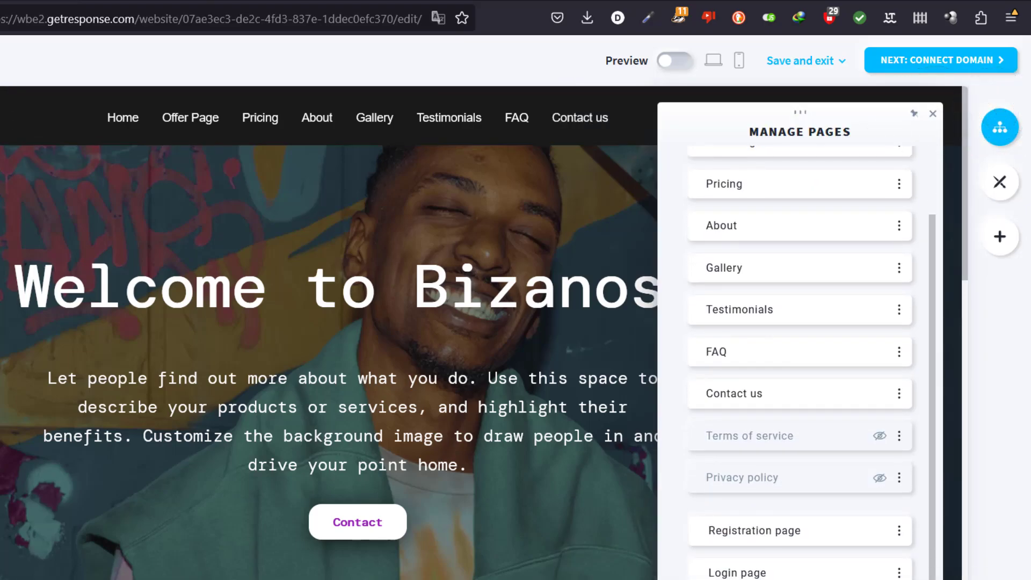
pyautogui.click(899, 392)
pyautogui.click(810, 436)
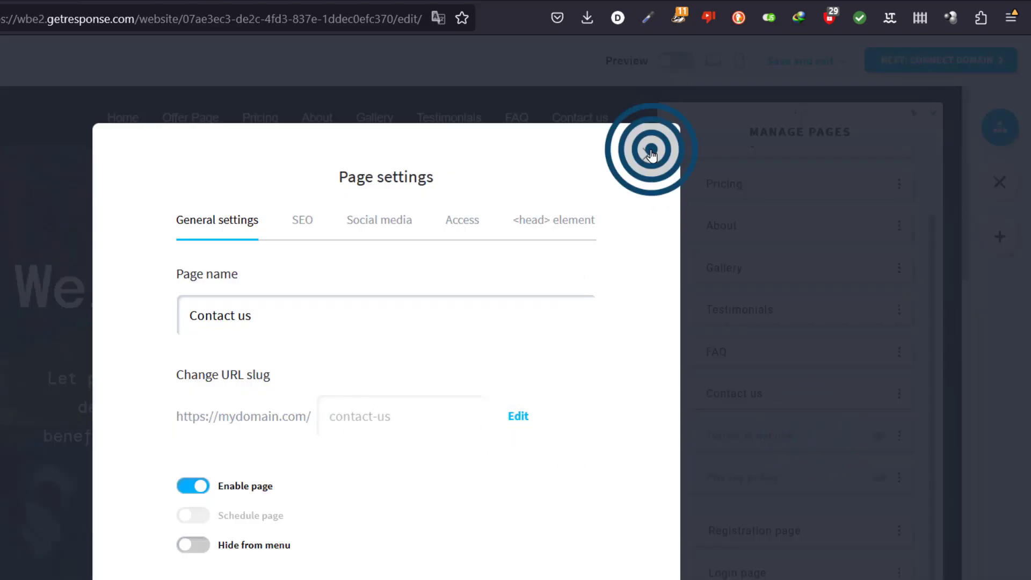
pyautogui.click(652, 152)
pyautogui.click(398, 462)
pyautogui.click(998, 409)
pyautogui.click(934, 114)
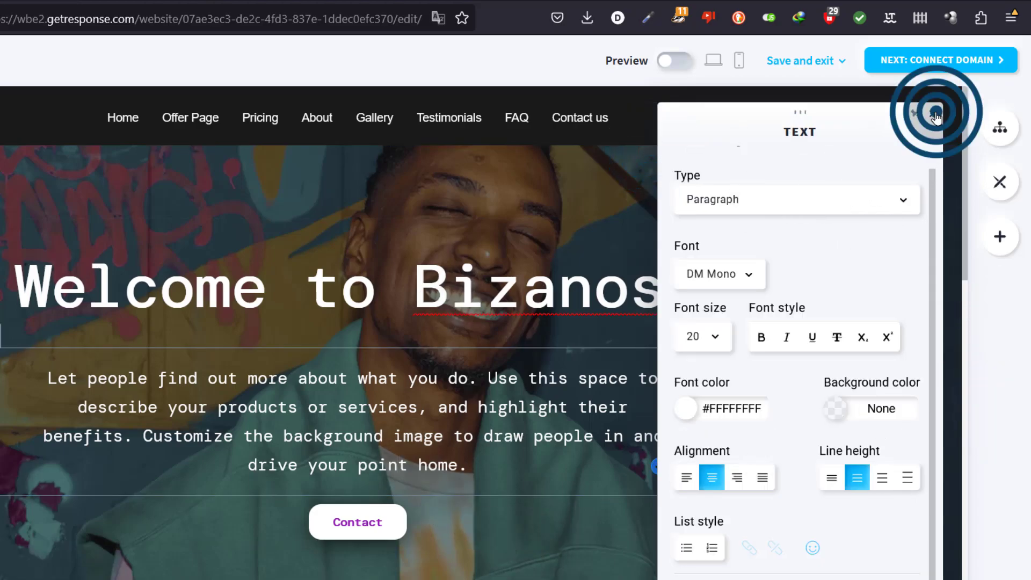
# Look over the rest of the Home page and proceed to the website's name and domain setup.
pyautogui.scroll(-15, 532, 526)
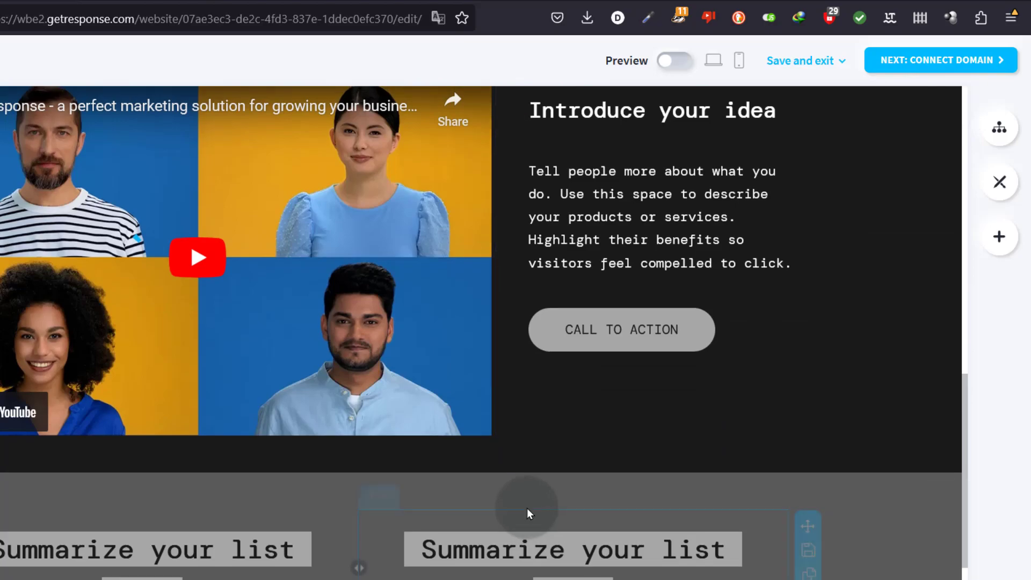
pyautogui.scroll(-10, 527, 514)
pyautogui.click(938, 60)
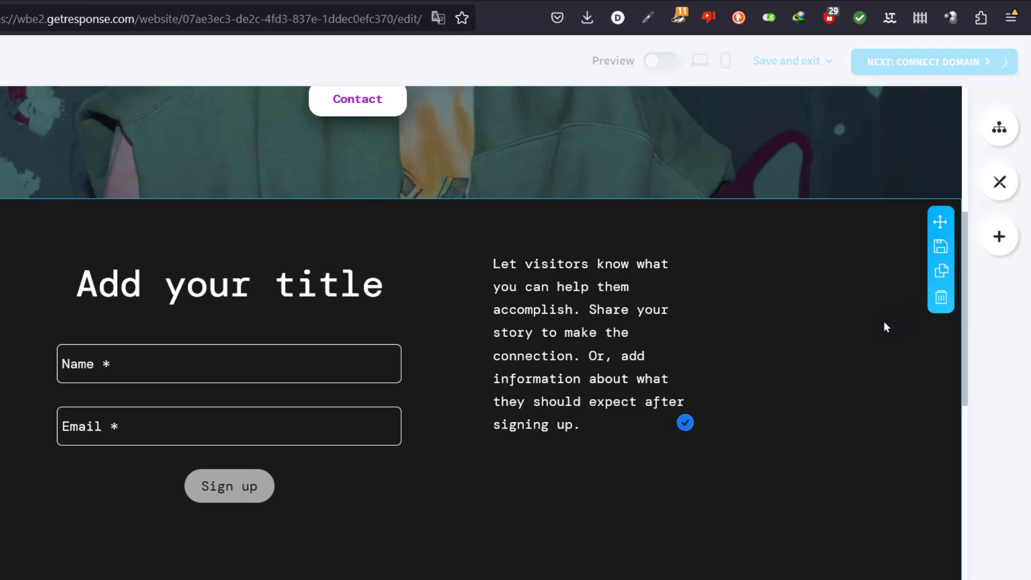
pyautogui.click(801, 375)
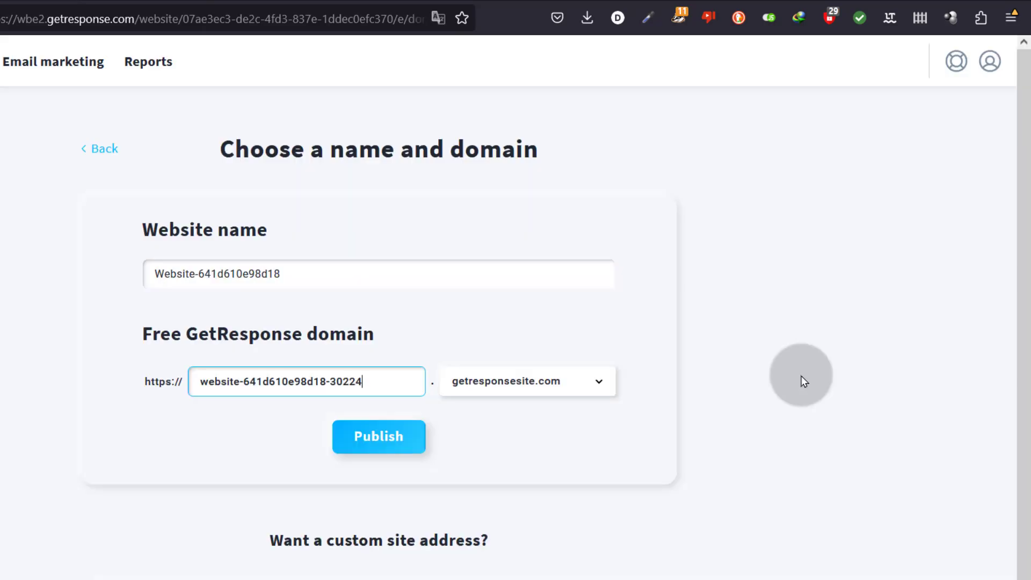
# Publish the website under the free GetResponse domain veersample.getresponsesite.com.
pyautogui.tripleClick(396, 366)
pyautogui.press('BackSpace')
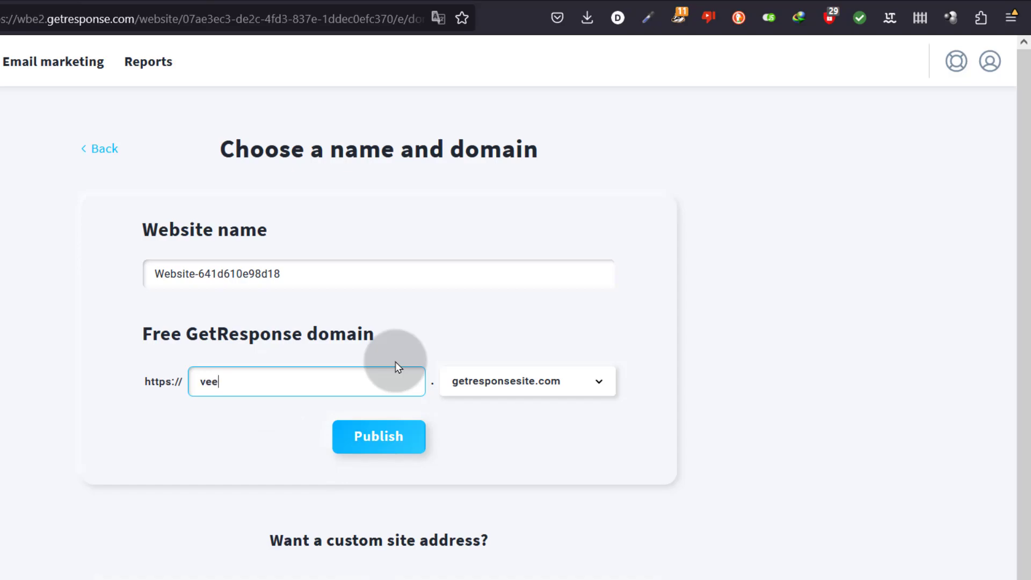
pyautogui.write('veersample')
pyautogui.click(367, 436)
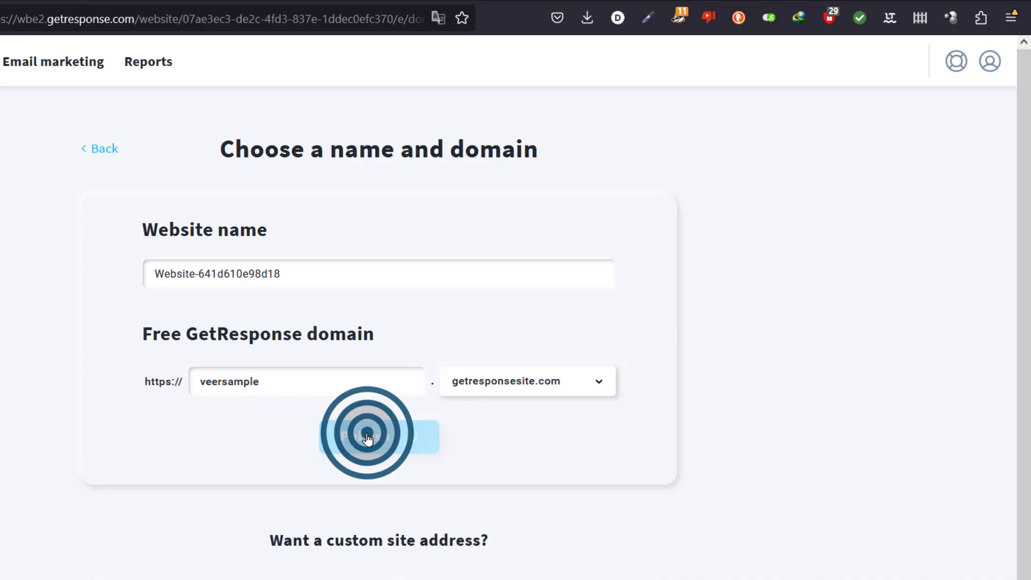
pyautogui.moveTo(212, 271); pyautogui.dragTo(290, 272)
pyautogui.click(31, 449)
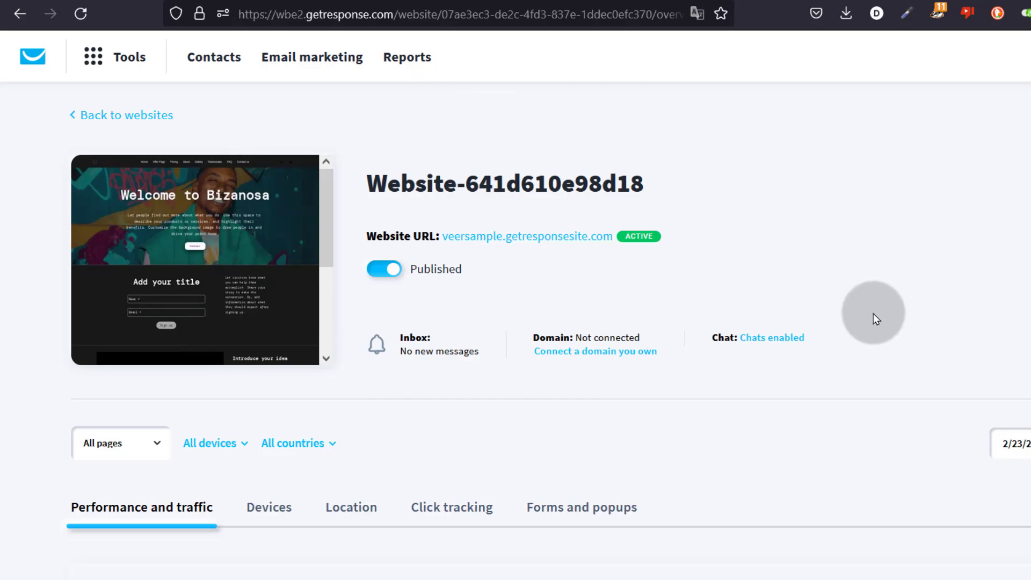
# Look over the published website's overview and open the Forms and popups tool.
pyautogui.scroll(-8, 596, 373)
pyautogui.scroll(8, 591, 345)
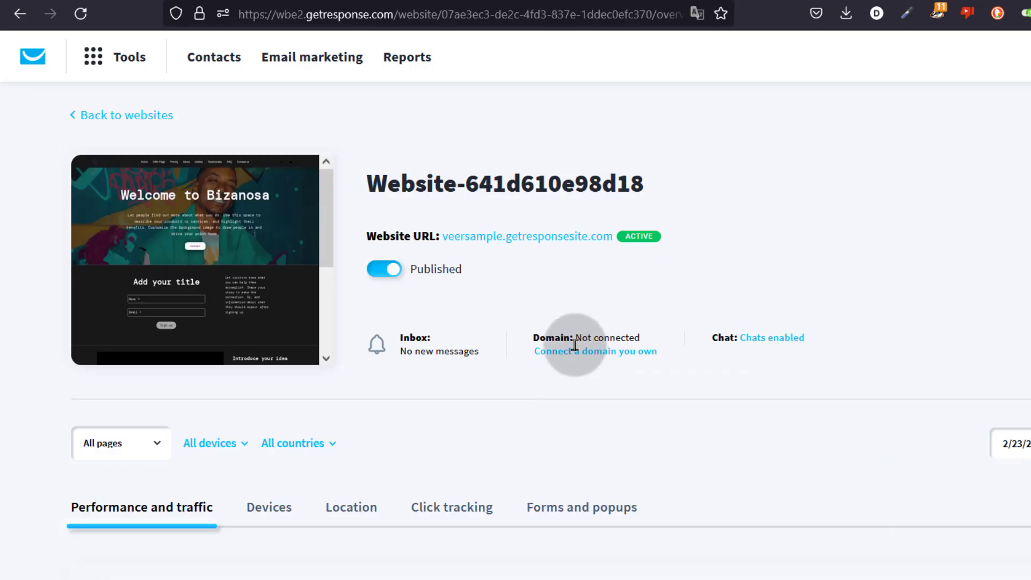
pyautogui.click(128, 56)
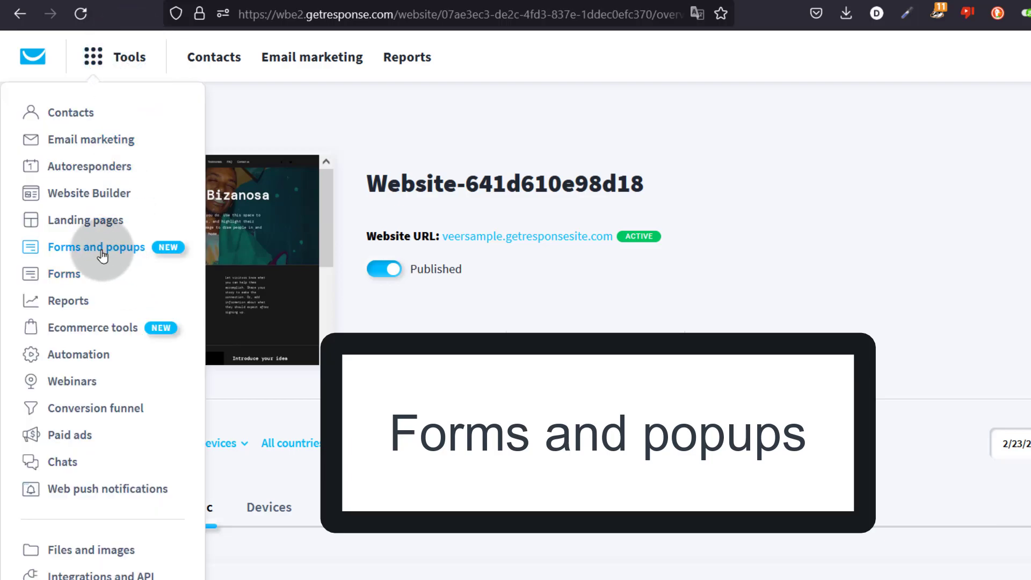
pyautogui.click(86, 246)
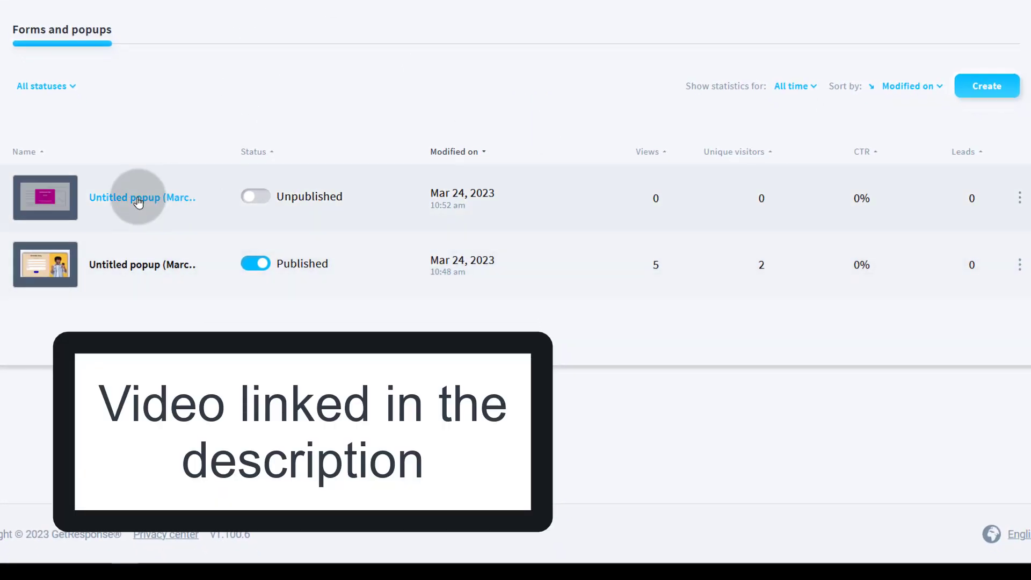
# Start creating a new message with the display type set to embedded in a page.
pyautogui.click(987, 86)
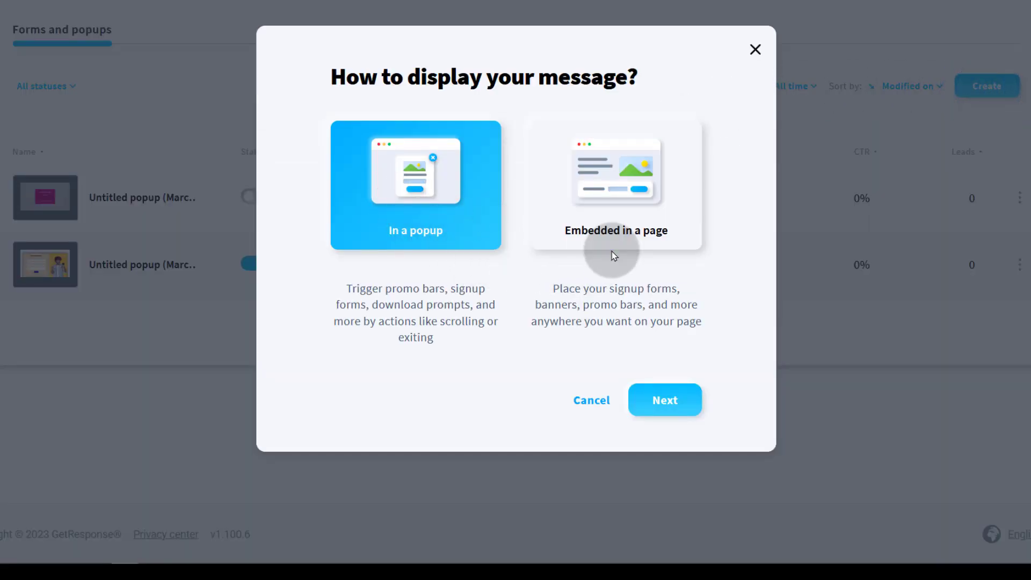
pyautogui.click(633, 194)
pyautogui.click(398, 208)
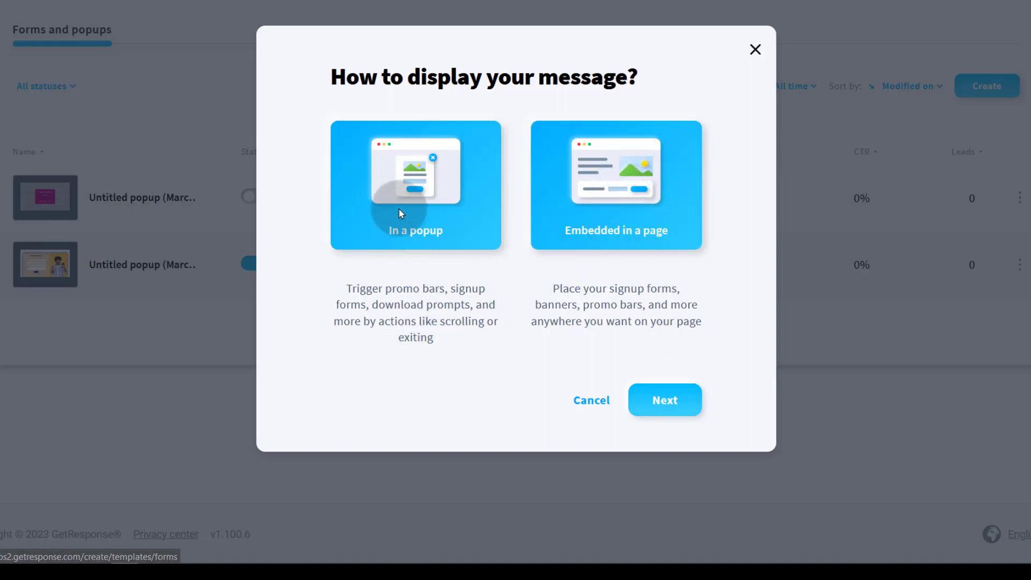
pyautogui.click(376, 193)
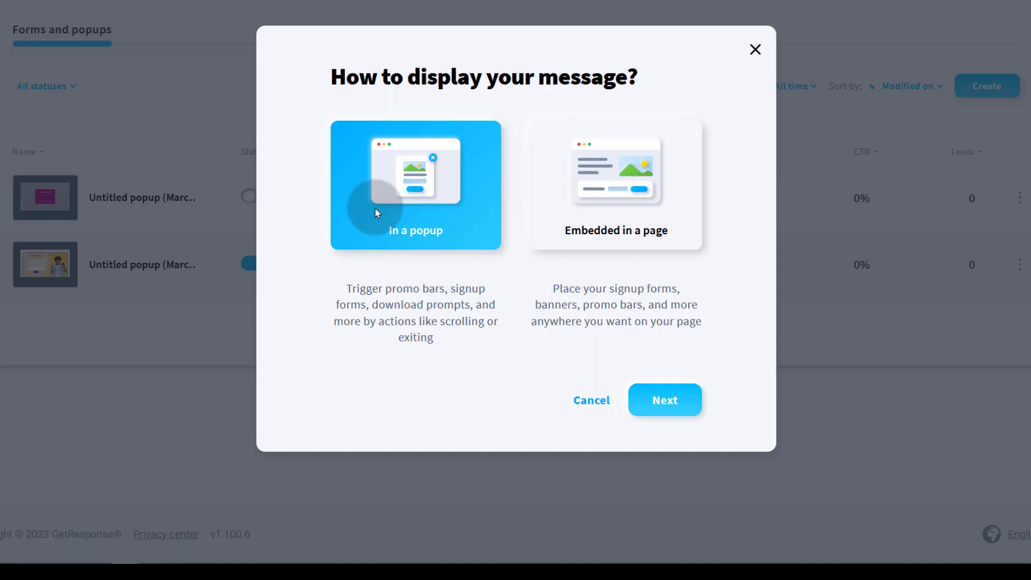
pyautogui.click(575, 187)
pyautogui.click(669, 409)
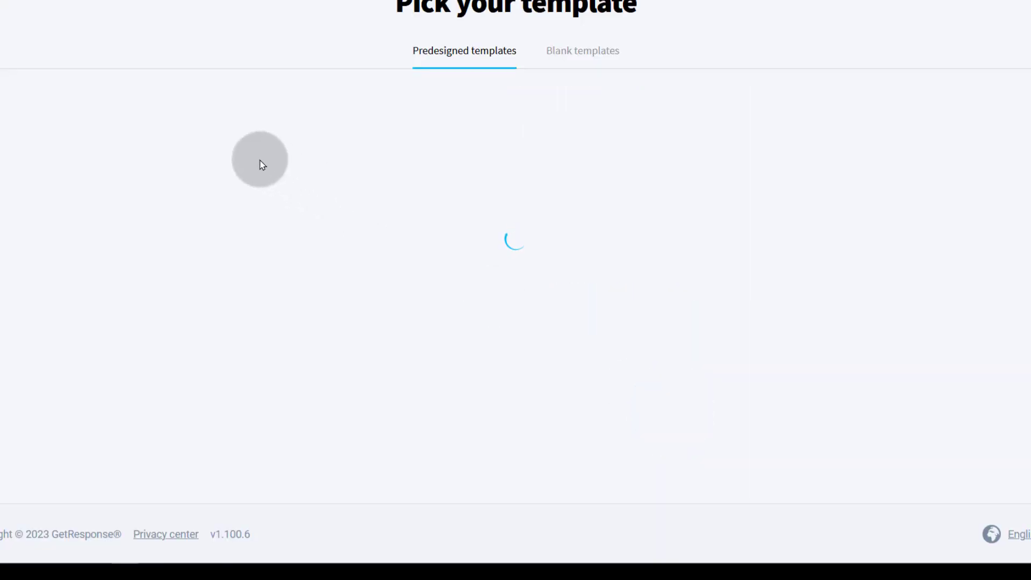
# Compare the predesigned form templates with the blank ones and return to the predesigned set.
pyautogui.scroll(-9, 662, 282)
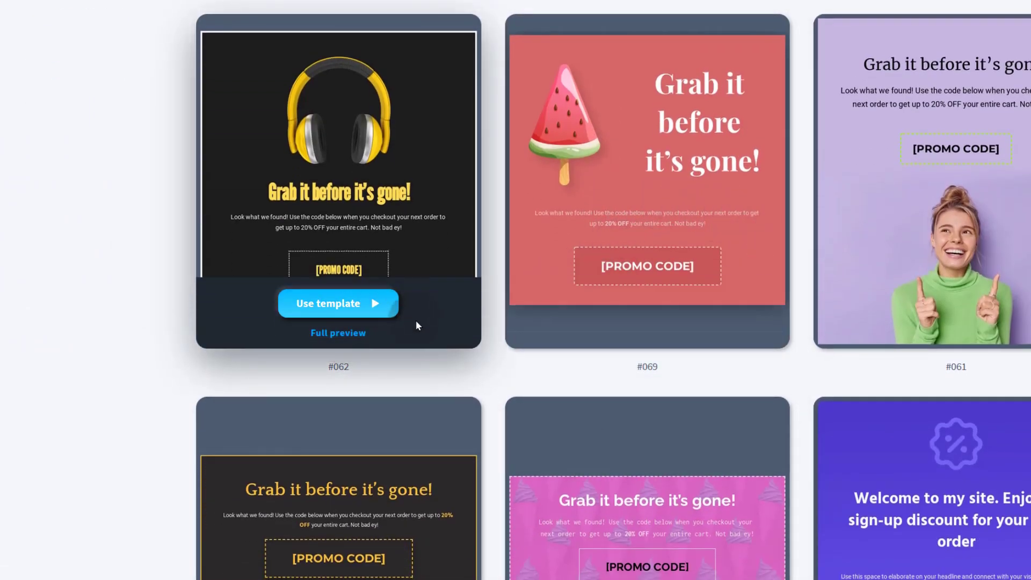
pyautogui.scroll(-4, 416, 318)
pyautogui.scroll(10, 396, 322)
pyautogui.scroll(3, 380, 282)
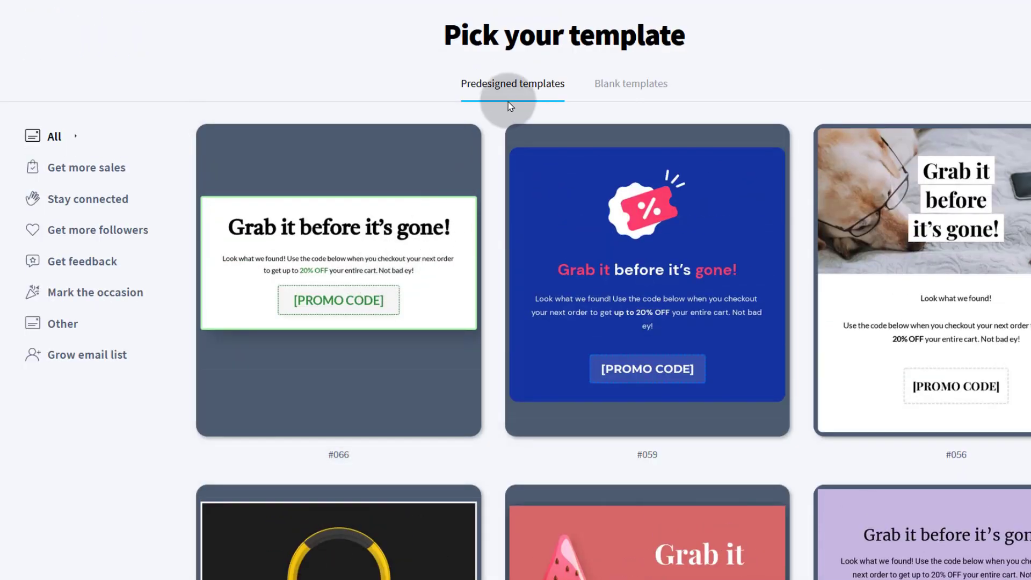
pyautogui.click(647, 86)
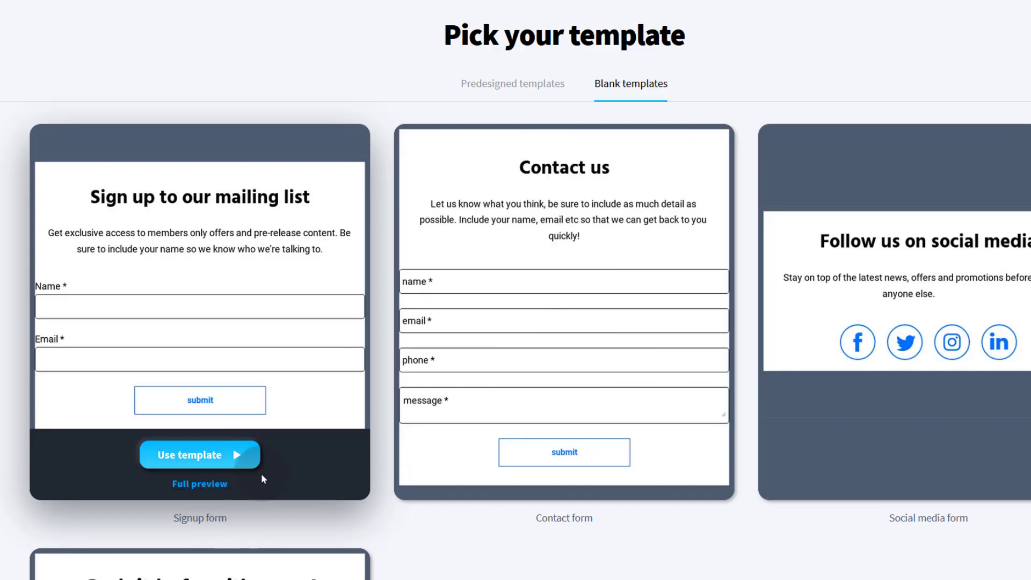
pyautogui.scroll(-5, 193, 318)
pyautogui.scroll(5, 414, 345)
pyautogui.click(501, 84)
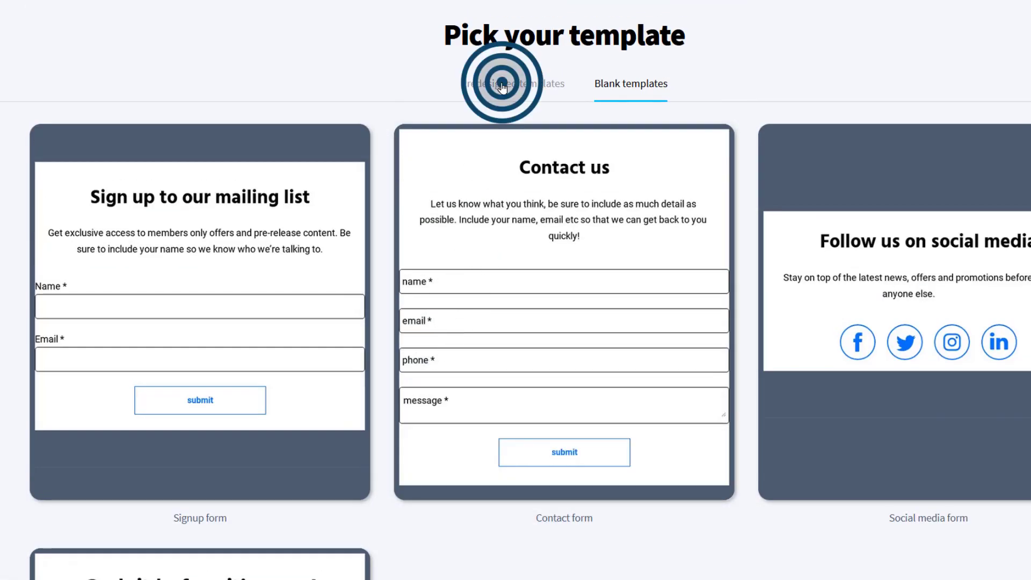
# Create the form from predesigned template #001 and continue to its publishing settings.
pyautogui.scroll(-14, 449, 305)
pyautogui.scroll(3, 967, 414)
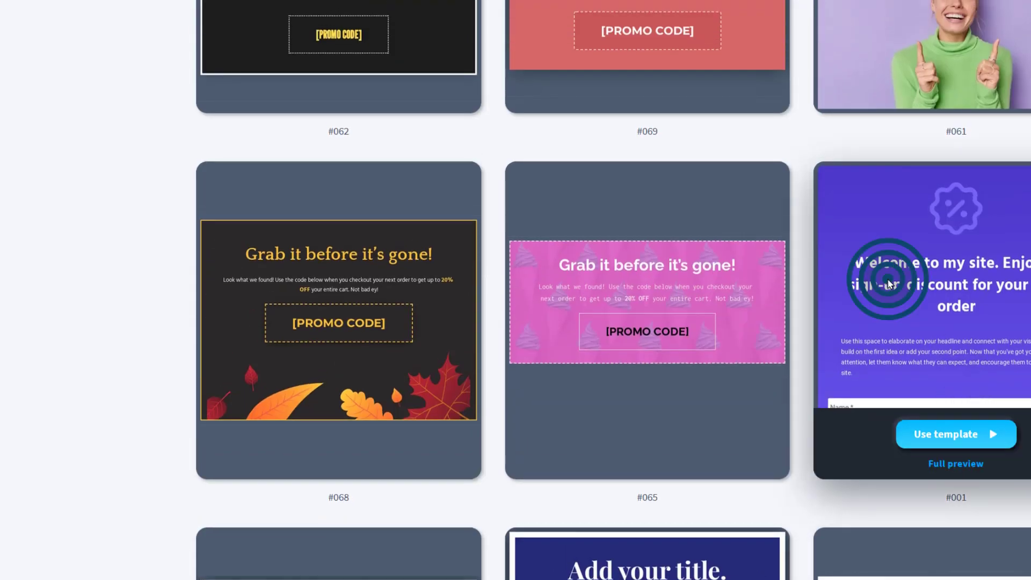
pyautogui.click(908, 436)
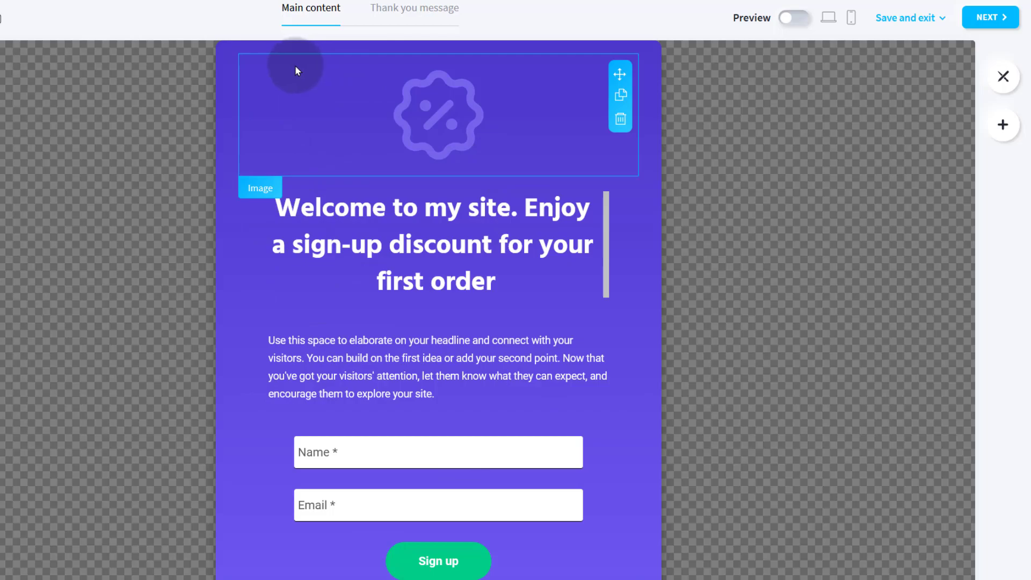
pyautogui.click(983, 18)
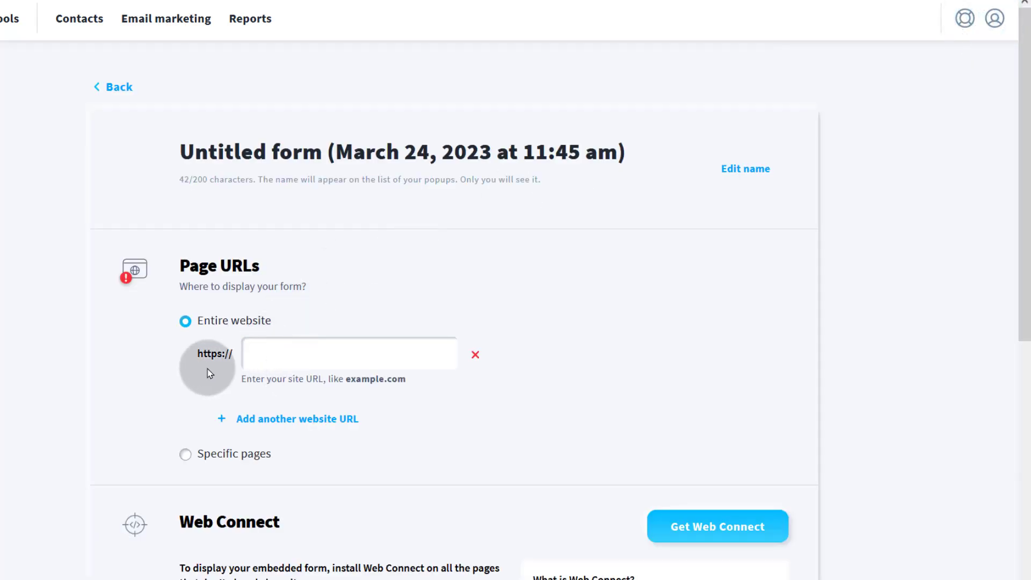
# Examine the form's Page URLs and Web Connect sections, trying to get Web Connect without a site URL.
pyautogui.scroll(-3, 378, 265)
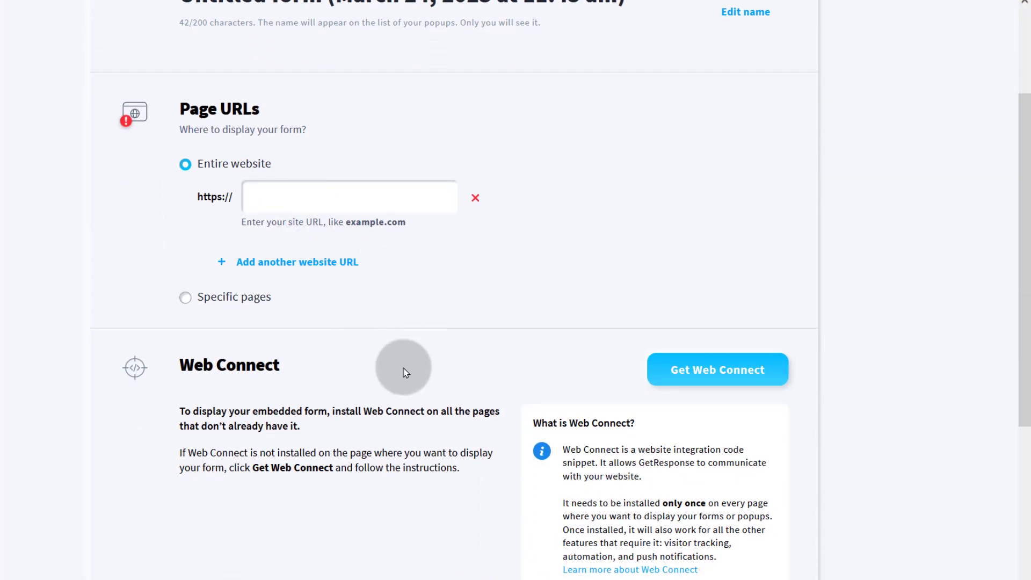
pyautogui.moveTo(226, 361); pyautogui.dragTo(300, 366)
pyautogui.click(328, 372)
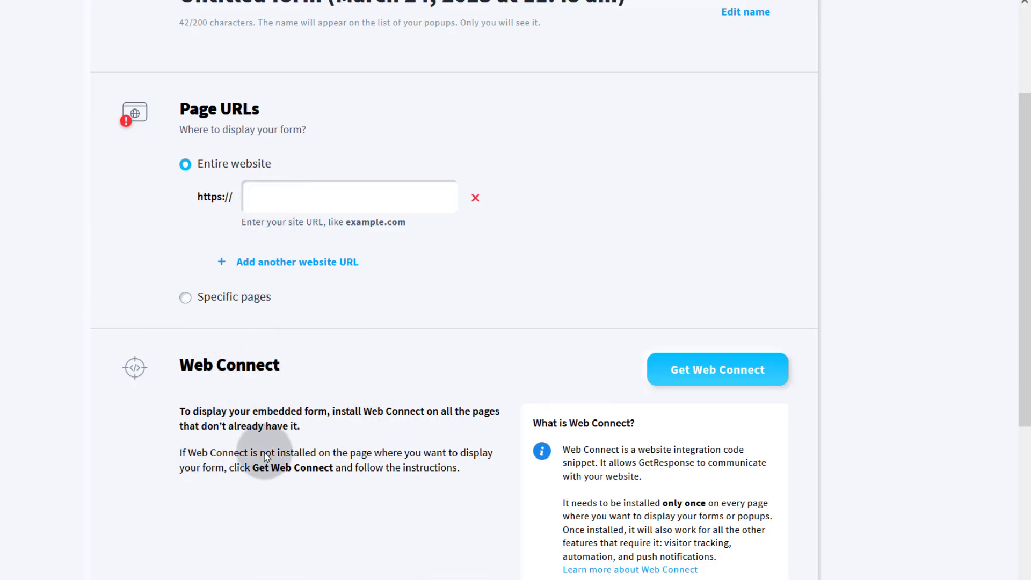
pyautogui.click(712, 372)
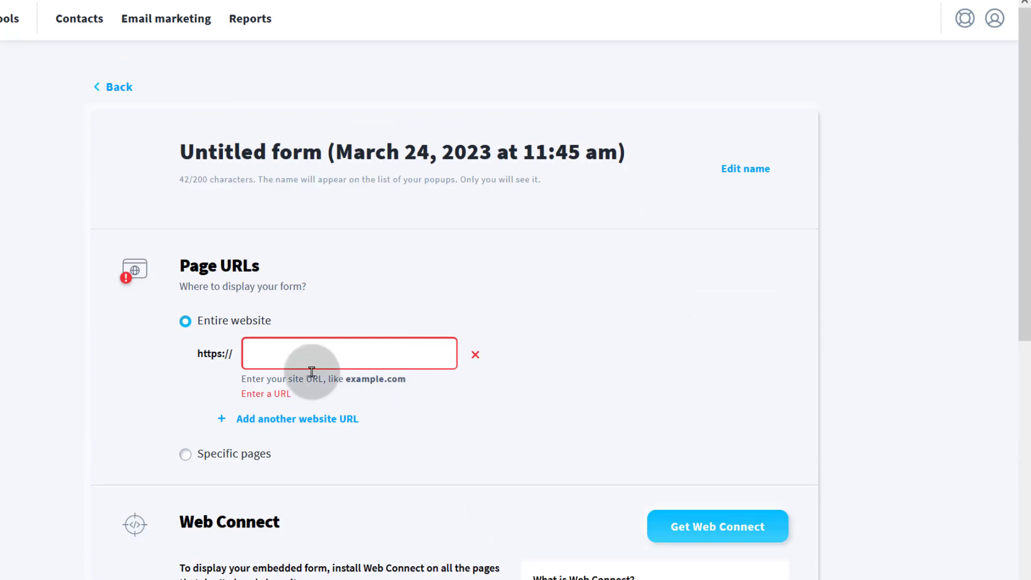
pyautogui.click(344, 364)
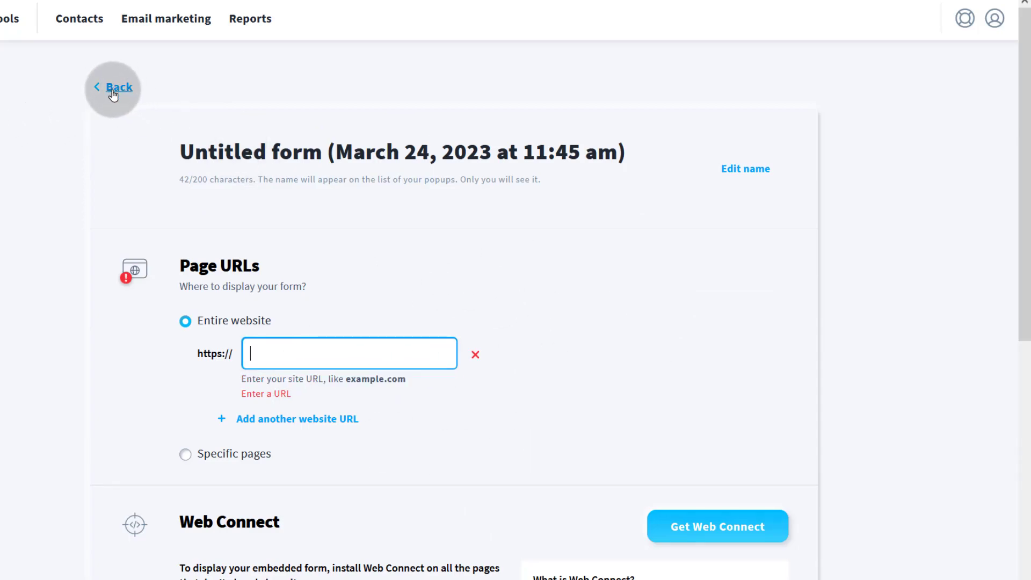
# Go back to the form editor and leave the form without saving it.
pyautogui.click(114, 91)
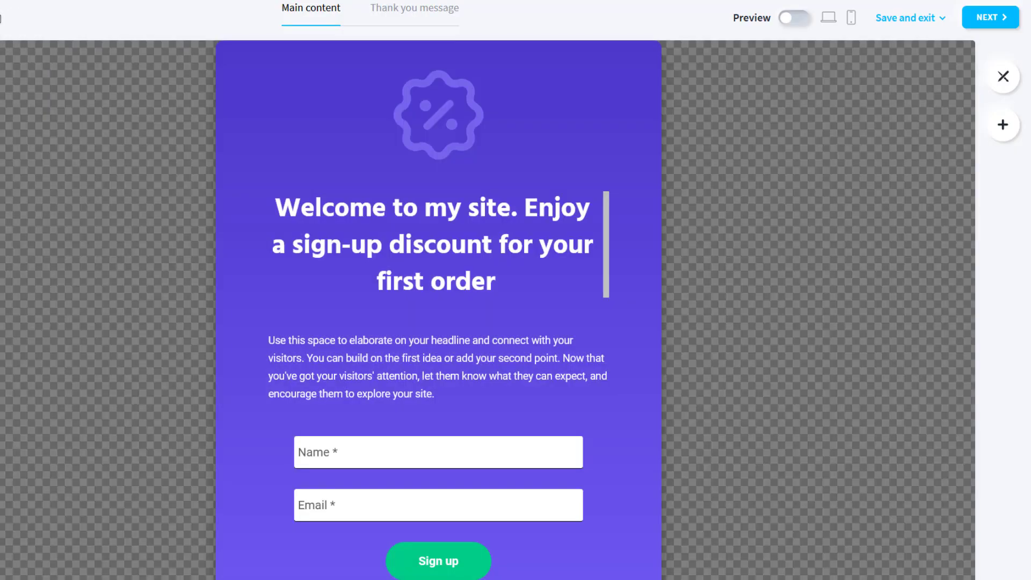
pyautogui.click(1, 18)
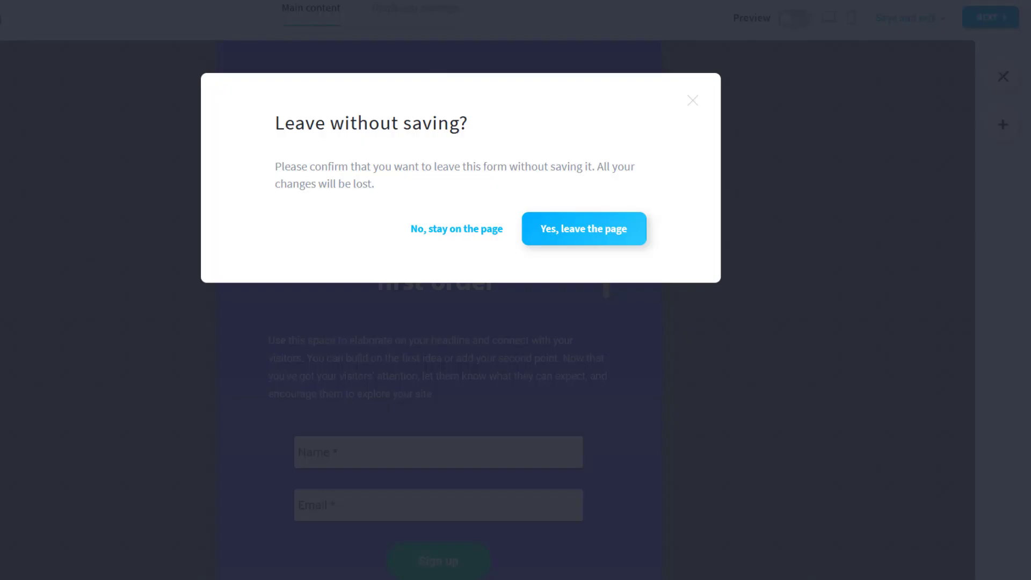
pyautogui.click(595, 229)
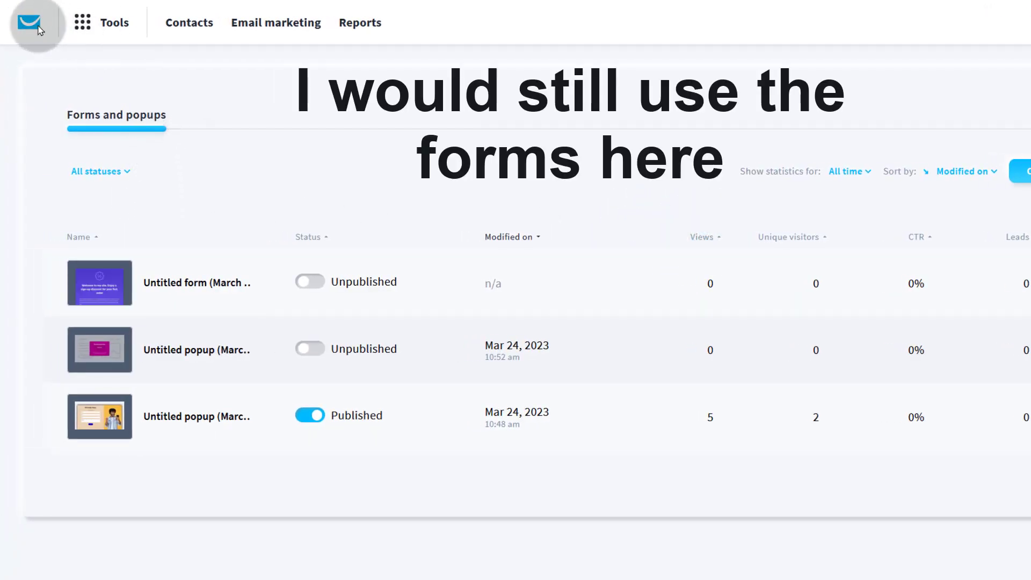
# Go to the Automation tool and start creating a new workflow.
pyautogui.click(82, 24)
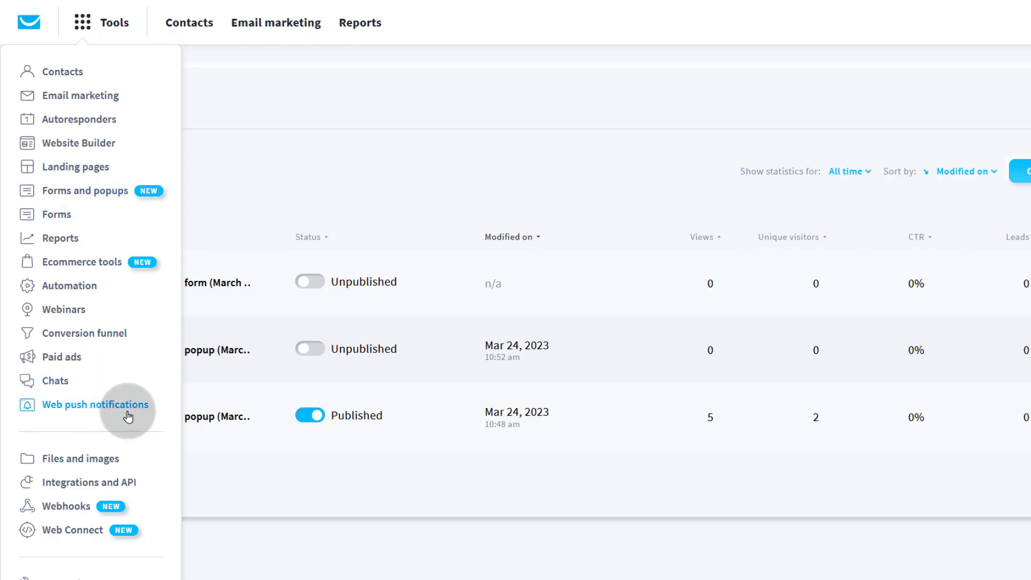
pyautogui.click(67, 286)
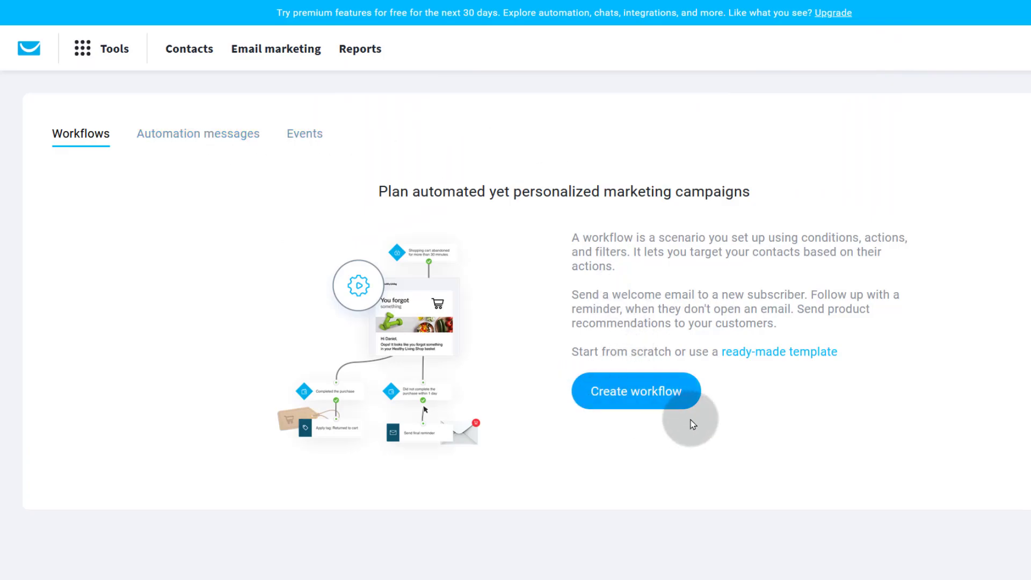
pyautogui.click(649, 397)
# Examine the available workflow templates, including the webinar, tagging, post-purchase and abandoned cart ones.
pyautogui.scroll(-10, 686, 357)
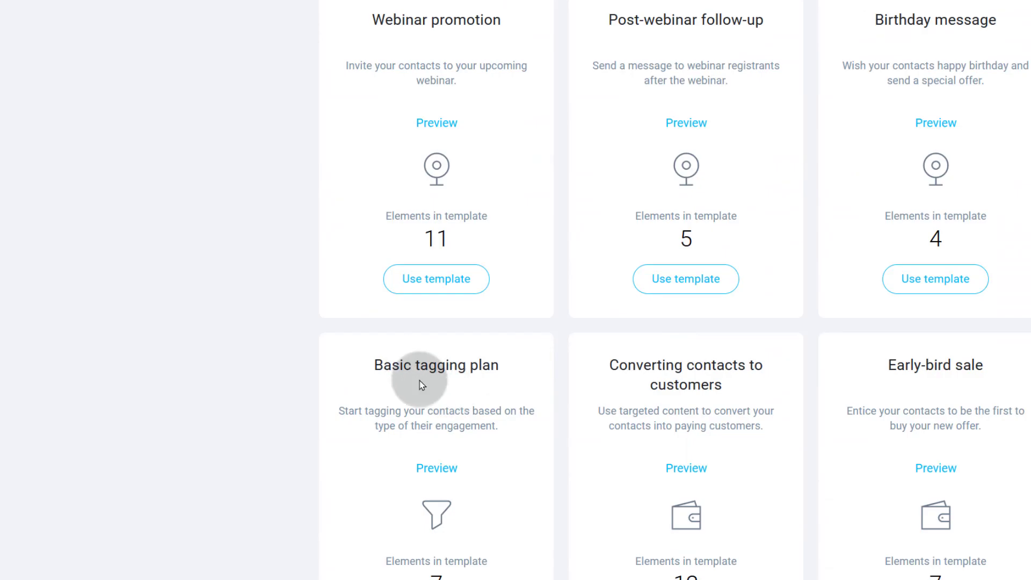
pyautogui.scroll(-4, 417, 394)
pyautogui.scroll(15, 506, 350)
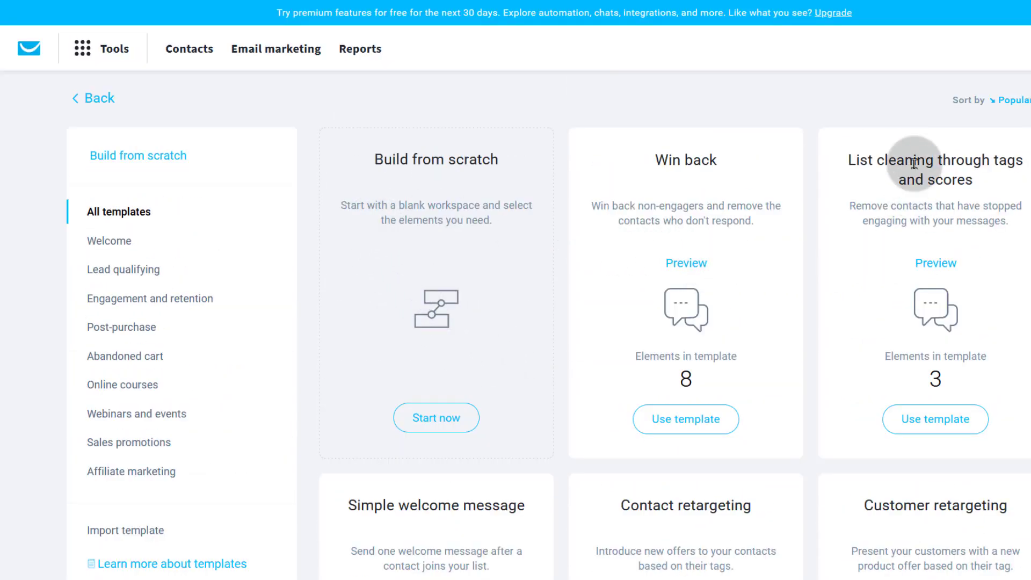
pyautogui.scroll(-13, 888, 332)
pyautogui.scroll(-20, 883, 330)
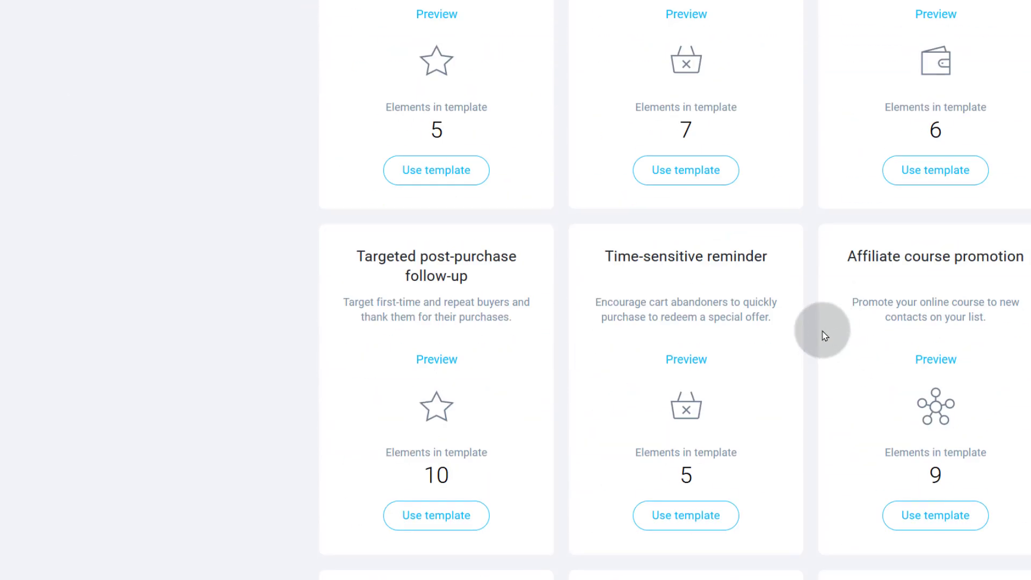
pyautogui.scroll(8, 752, 336)
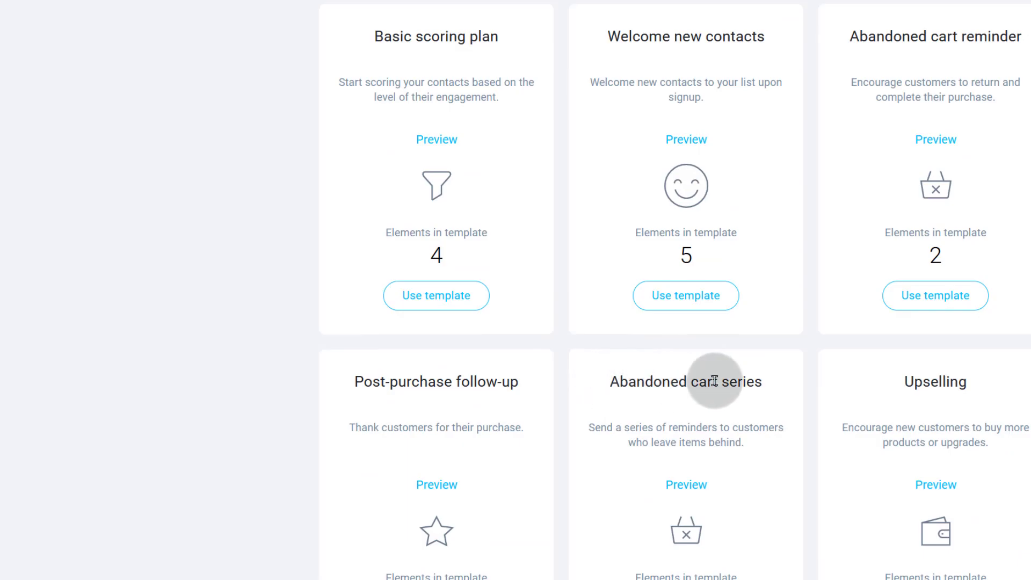
pyautogui.scroll(-18, 741, 430)
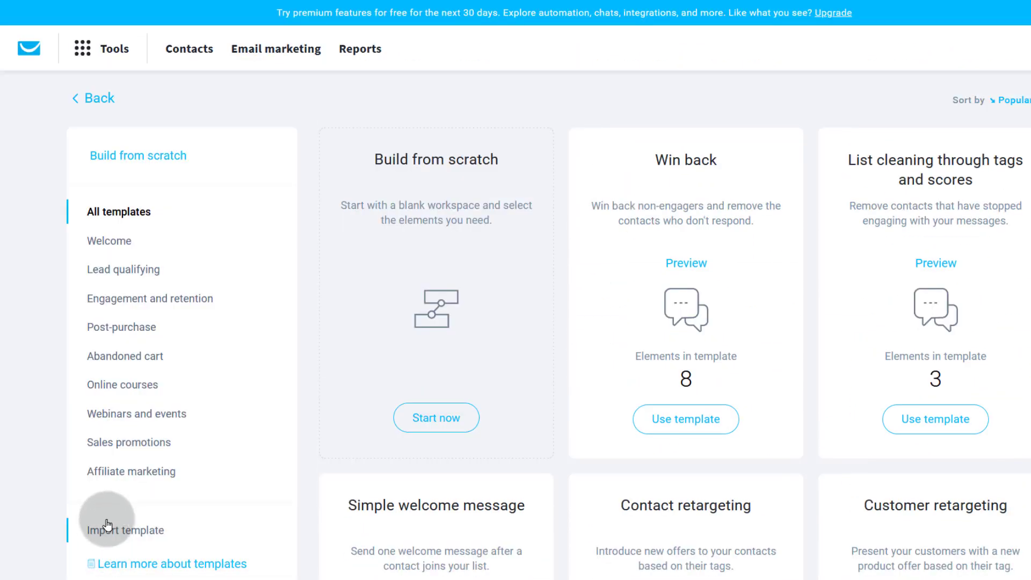
# Build a workflow from scratch, going through the introduction slides, and start the process when someone subscribes.
pyautogui.click(131, 156)
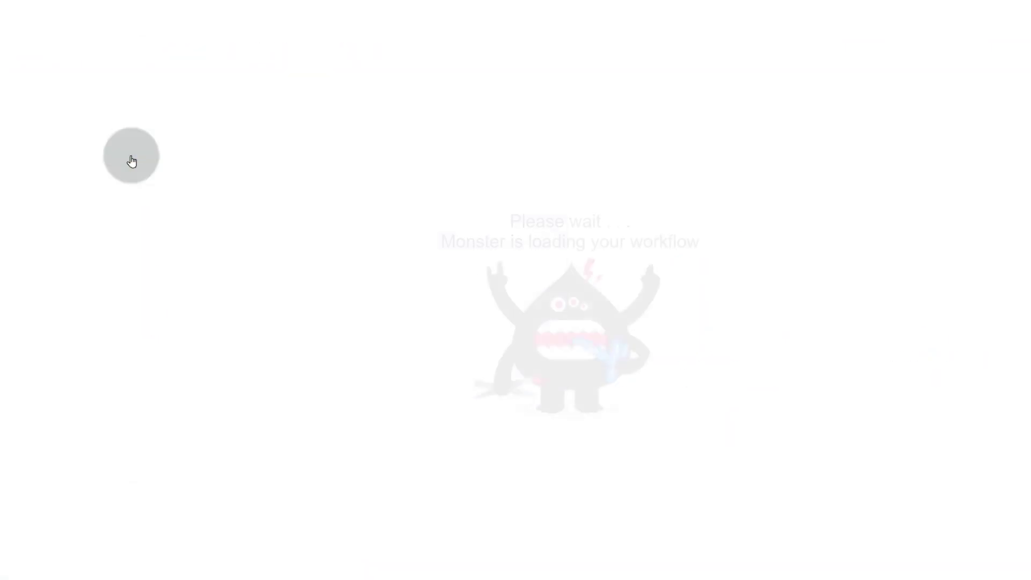
pyautogui.click(877, 333)
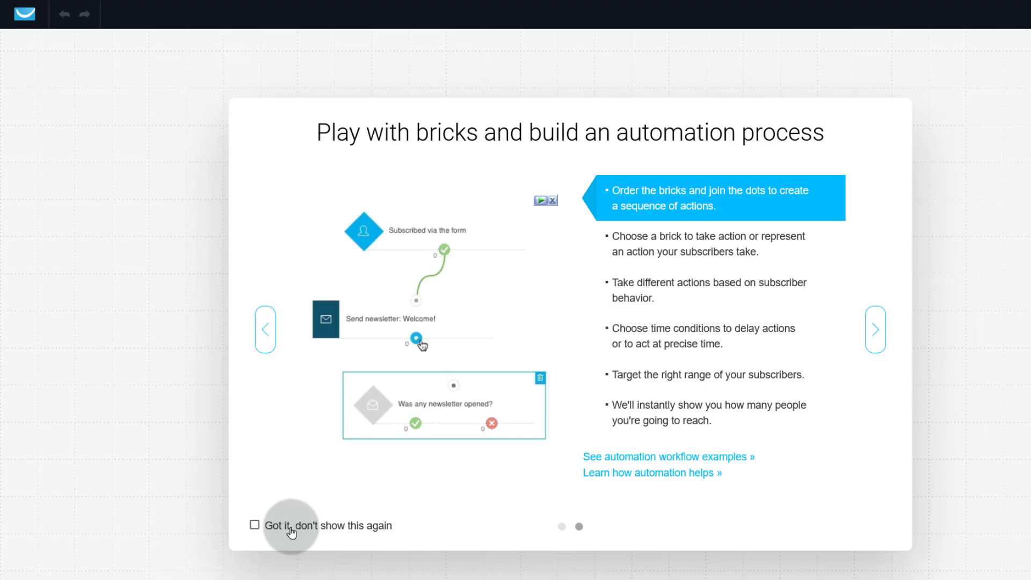
pyautogui.click(876, 330)
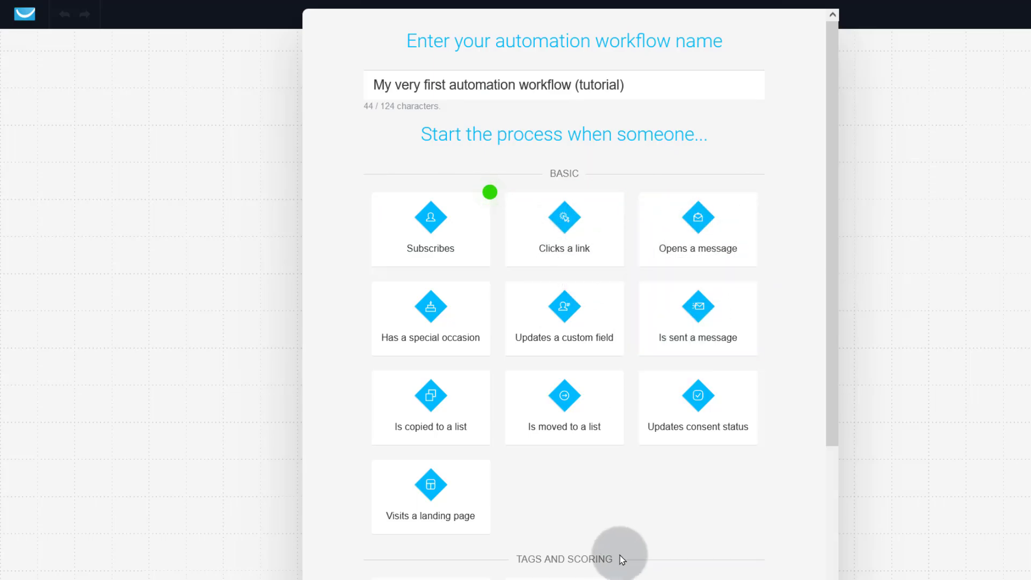
pyautogui.click(430, 232)
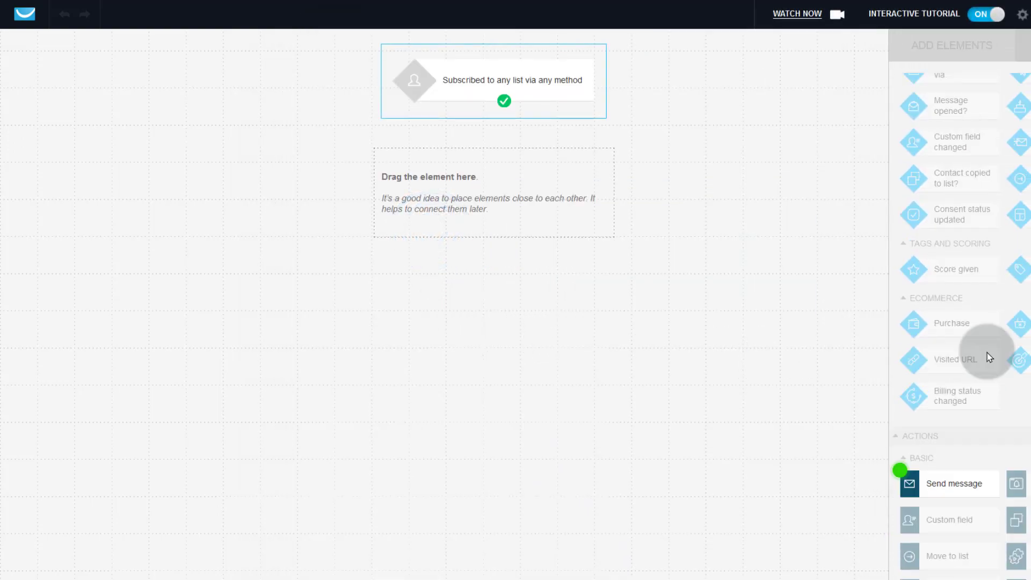
# Add a Send message action to the workflow below the subscription trigger.
pyautogui.moveTo(971, 544)
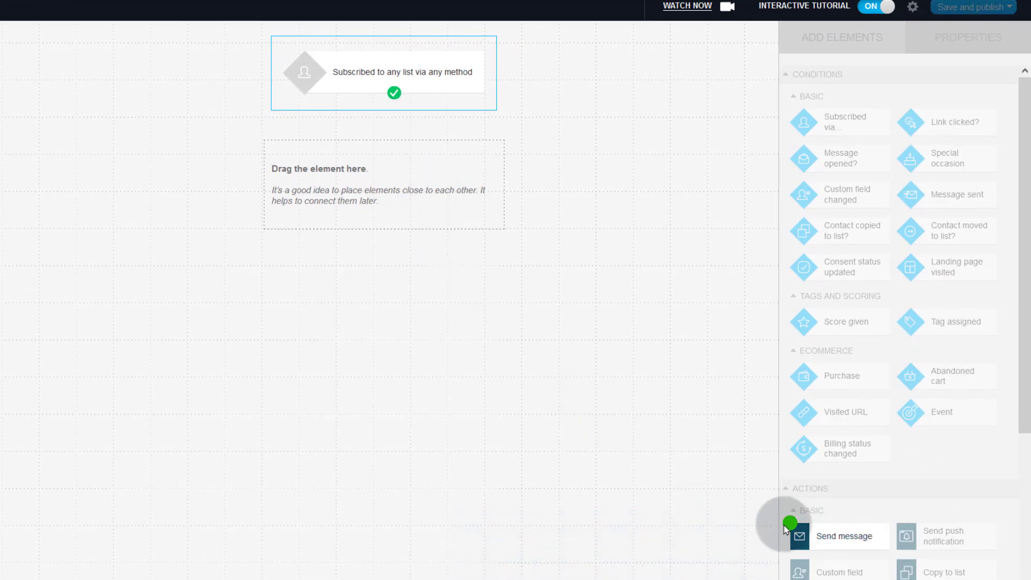
pyautogui.click(833, 539)
pyautogui.moveTo(833, 539); pyautogui.dragTo(318, 197)
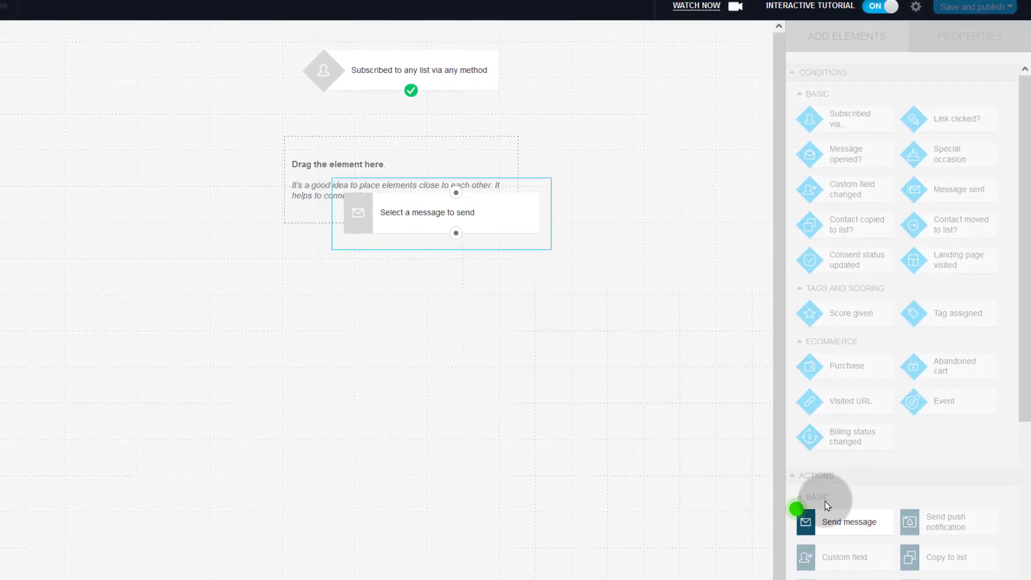
# Assign Tutorial message to the Send message action and connect the subscription trigger to it.
pyautogui.click(859, 162)
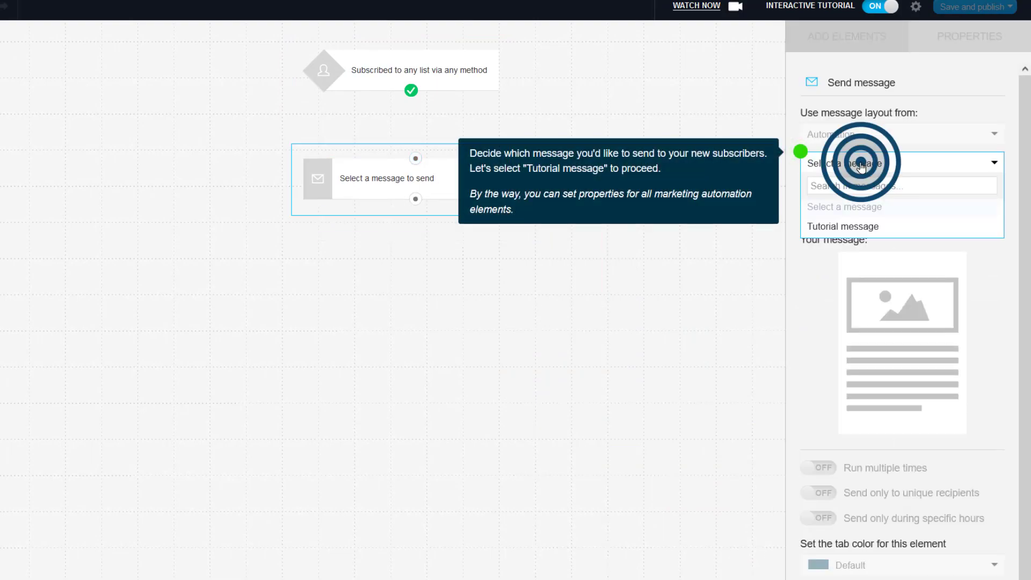
pyautogui.click(862, 225)
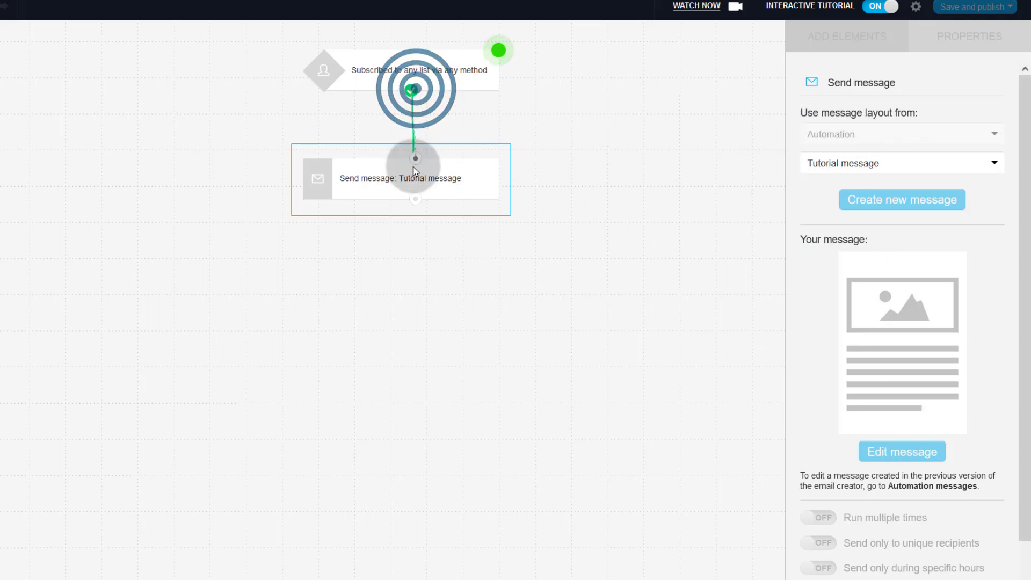
pyautogui.moveTo(413, 169); pyautogui.dragTo(413, 169)
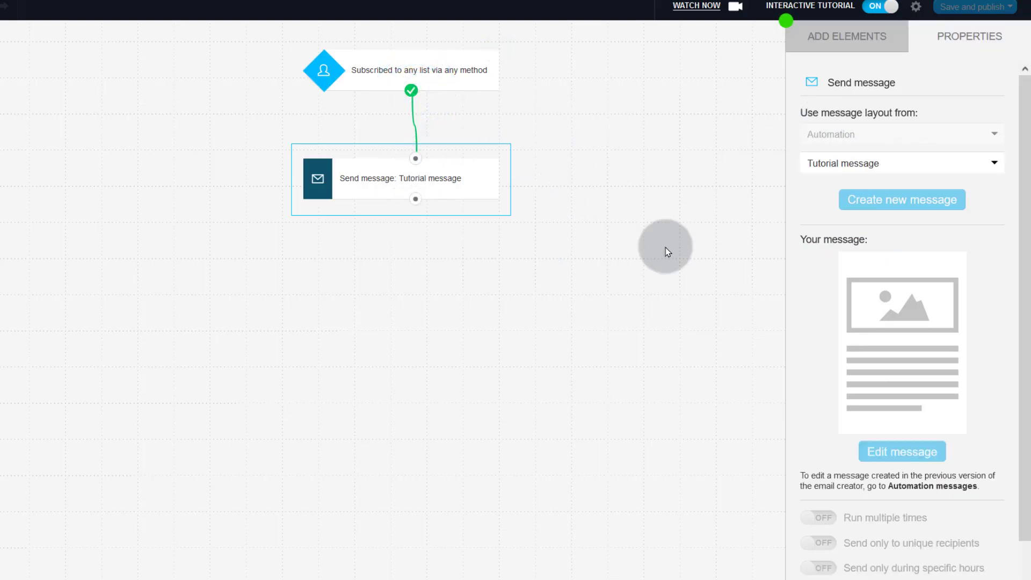
# Turn off the interactive tutorial and return to the list of workflow elements.
pyautogui.click(879, 43)
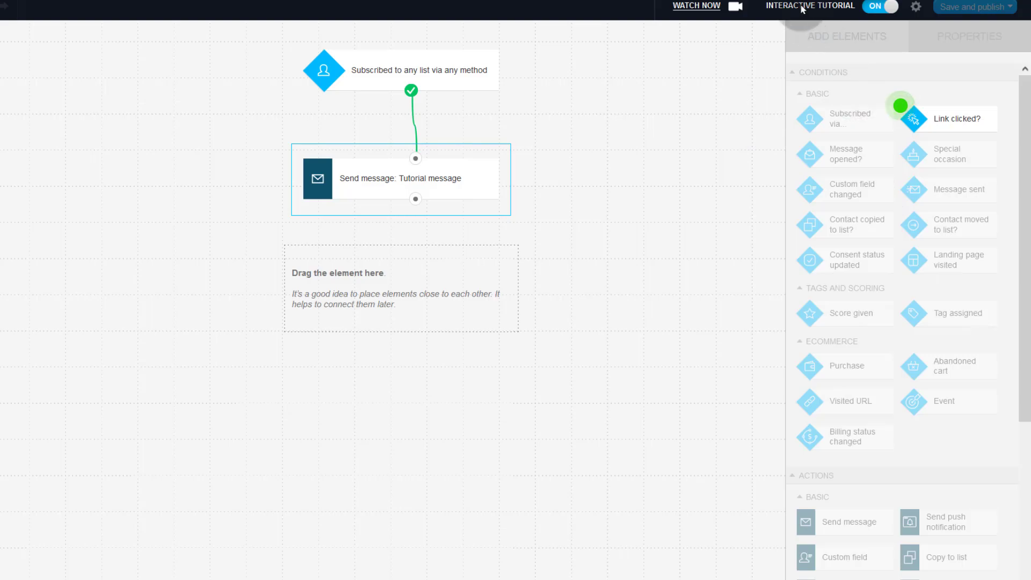
pyautogui.click(872, 10)
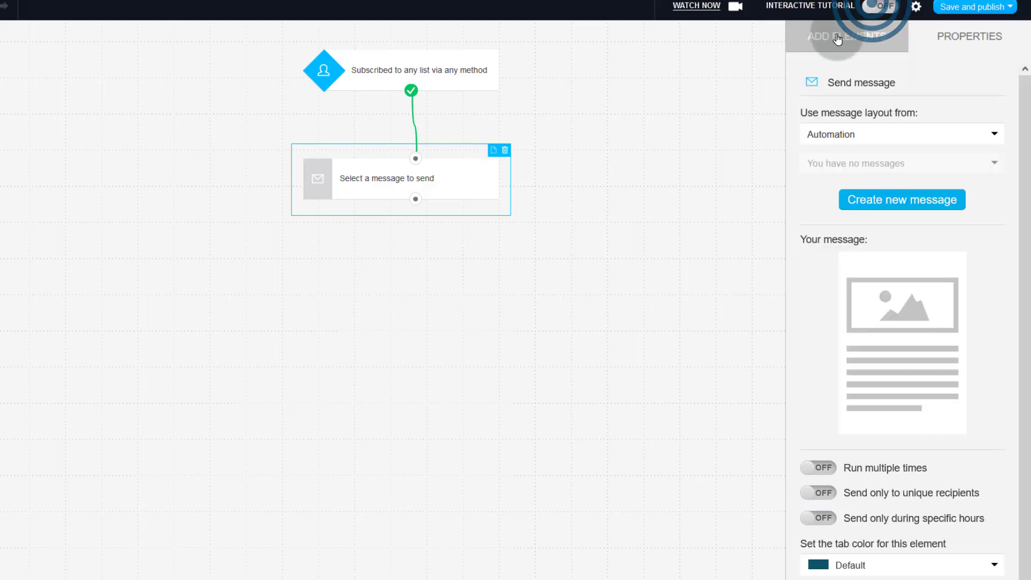
pyautogui.click(837, 39)
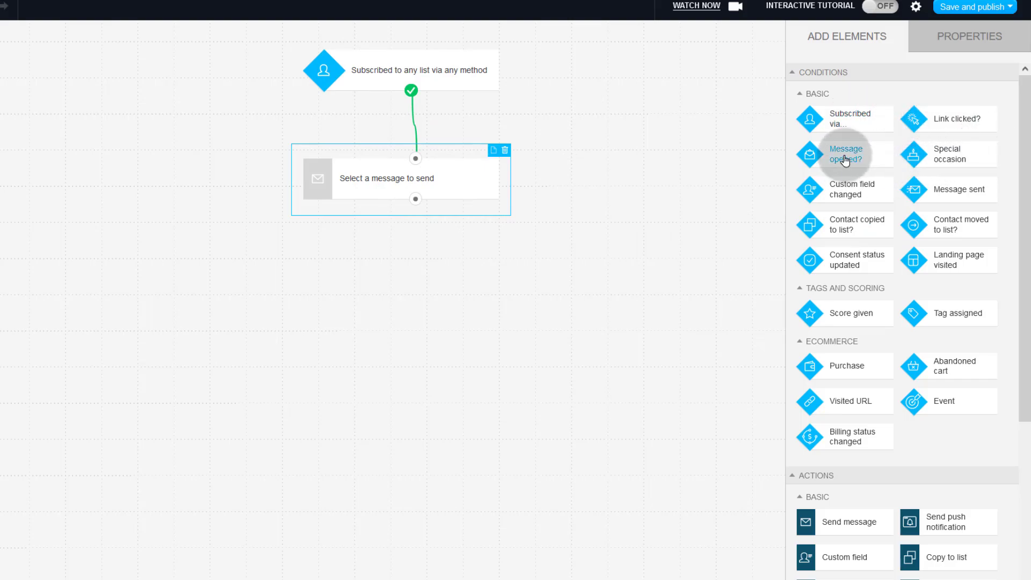
# Add a Message opened? condition below the Send message action and connect the action to it.
pyautogui.moveTo(845, 155); pyautogui.dragTo(416, 199)
pyautogui.moveTo(306, 283); pyautogui.dragTo(355, 275)
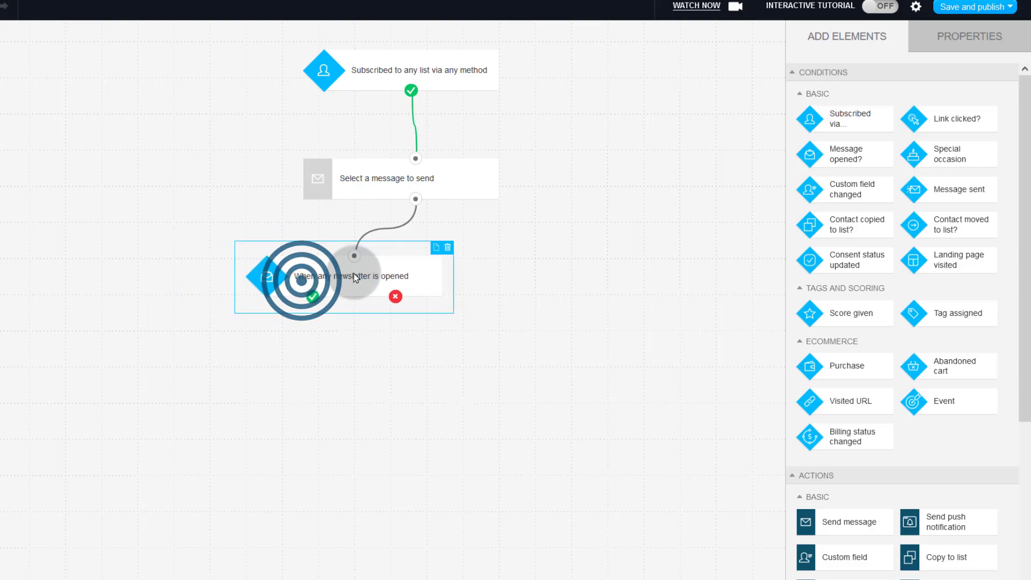
pyautogui.click(839, 36)
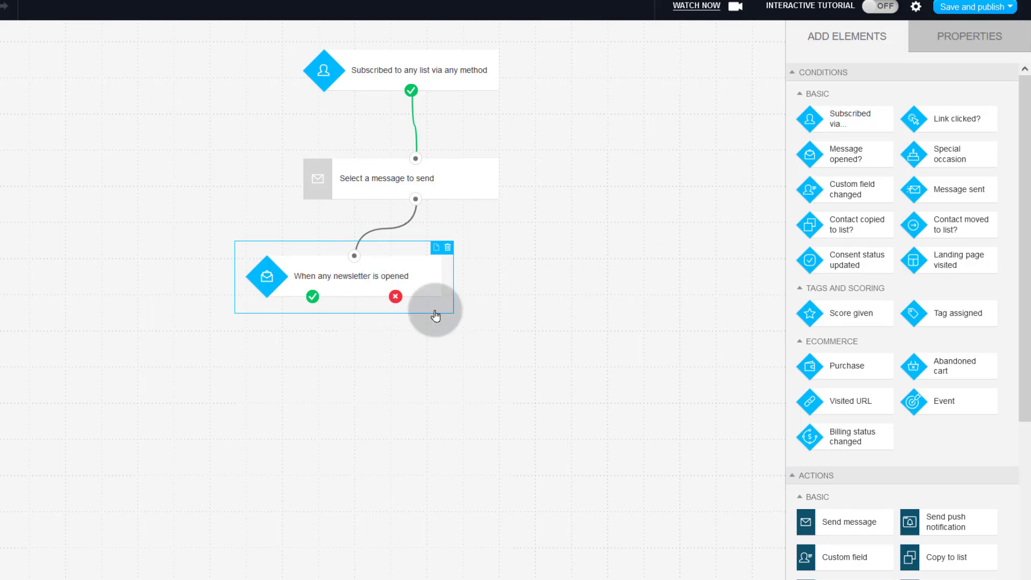
# Add a second Send message action below the condition and try to connect the condition's positive branch to it.
pyautogui.scroll(-4, 916, 312)
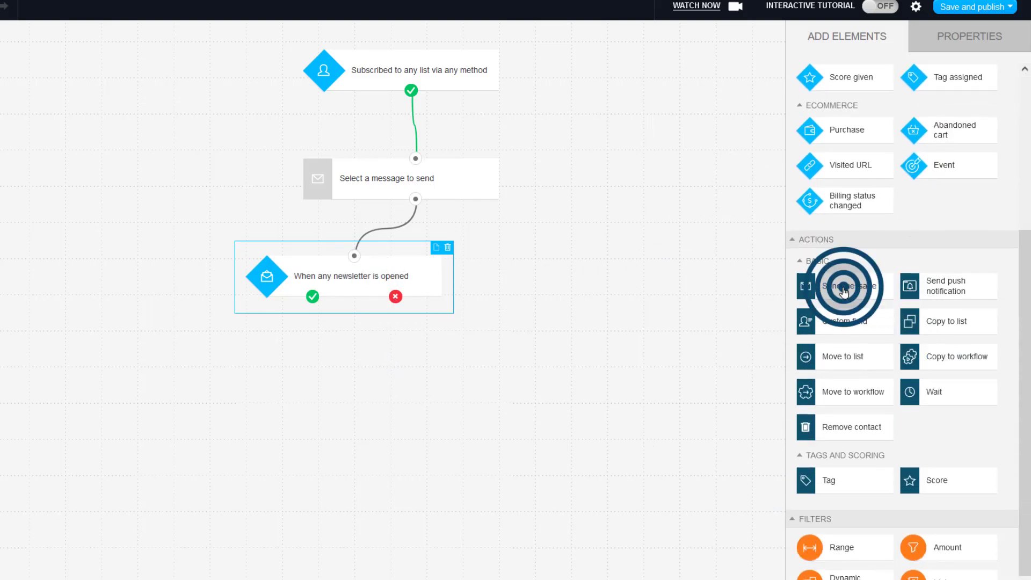
pyautogui.moveTo(844, 292); pyautogui.dragTo(245, 386)
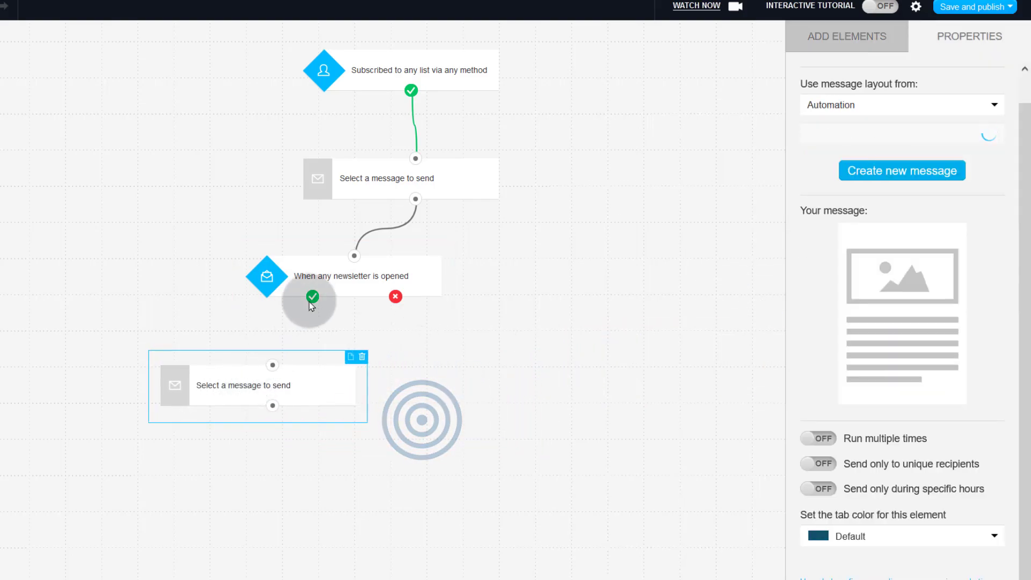
pyautogui.moveTo(315, 300); pyautogui.dragTo(272, 372)
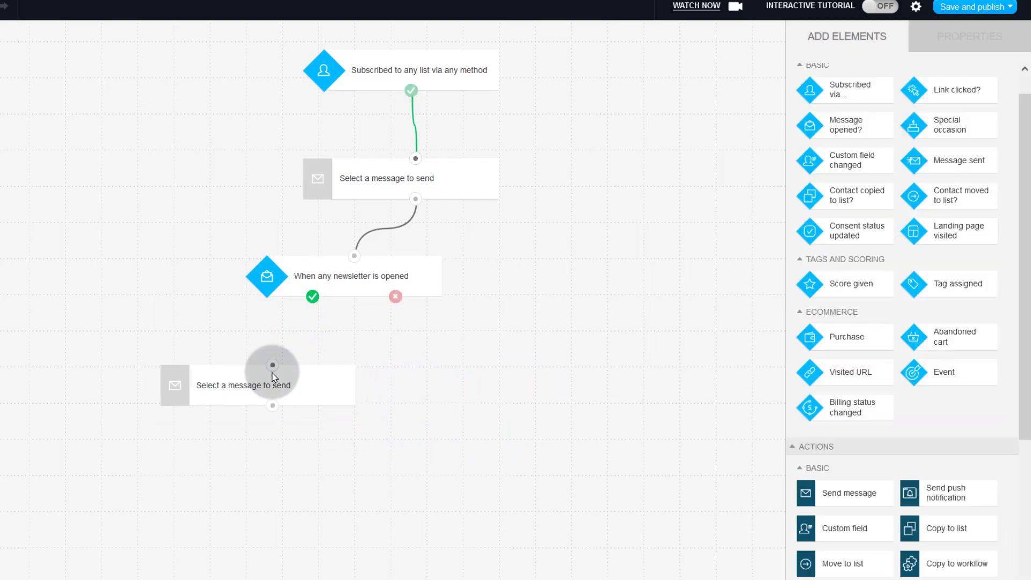
pyautogui.click(309, 296)
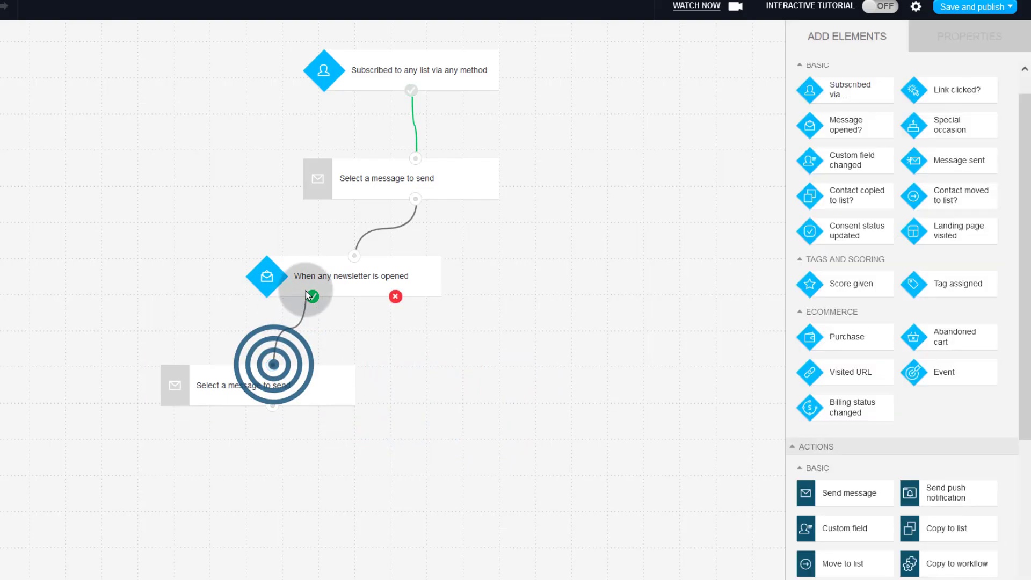
pyautogui.moveTo(324, 302); pyautogui.dragTo(276, 379)
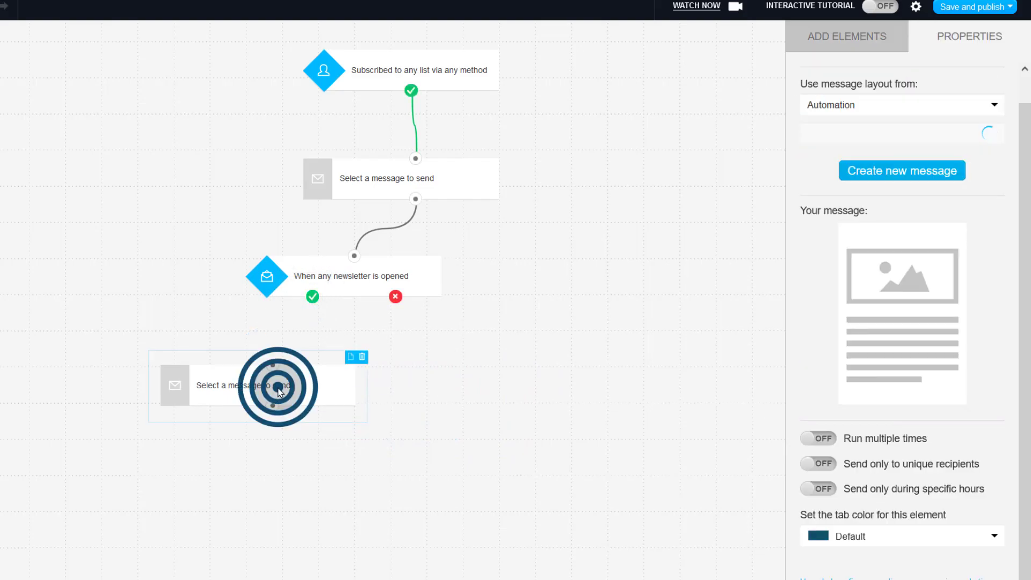
# Assign the Newsletter layout Sample Email to the second action as an automation message and connect the condition's positive branch to it.
pyautogui.click(900, 134)
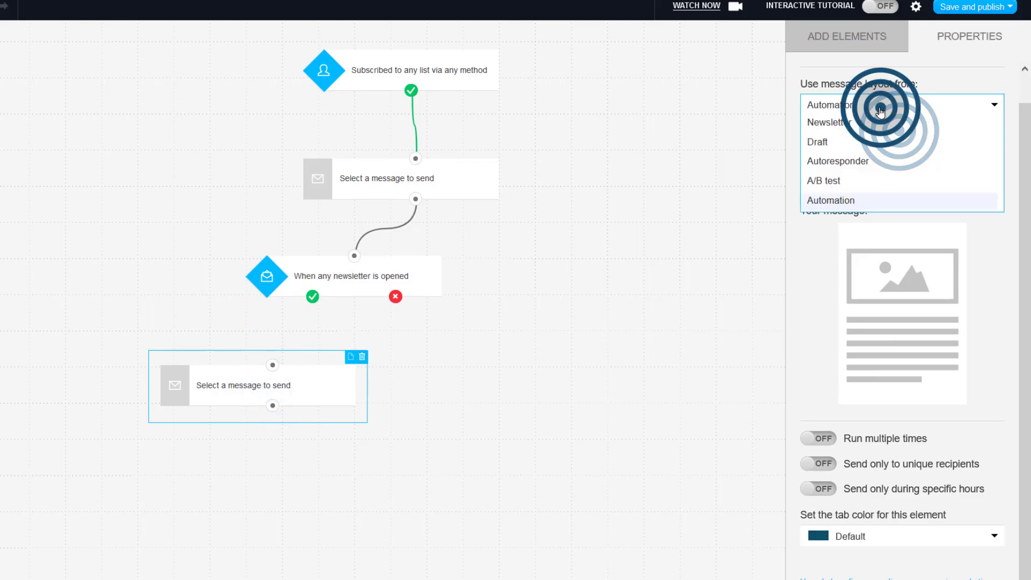
pyautogui.click(844, 108)
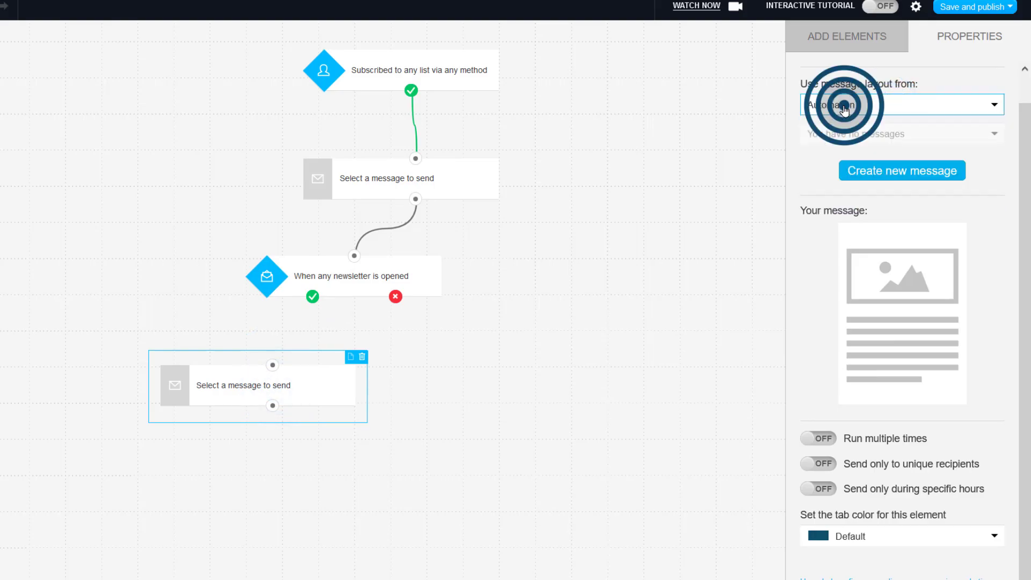
pyautogui.click(846, 107)
pyautogui.click(839, 121)
pyautogui.click(854, 163)
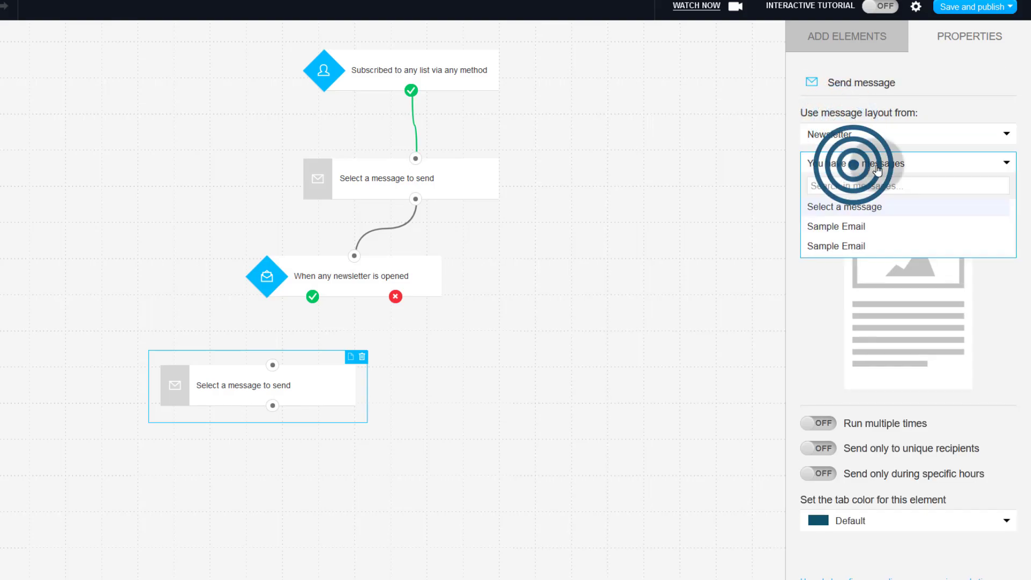
pyautogui.click(853, 228)
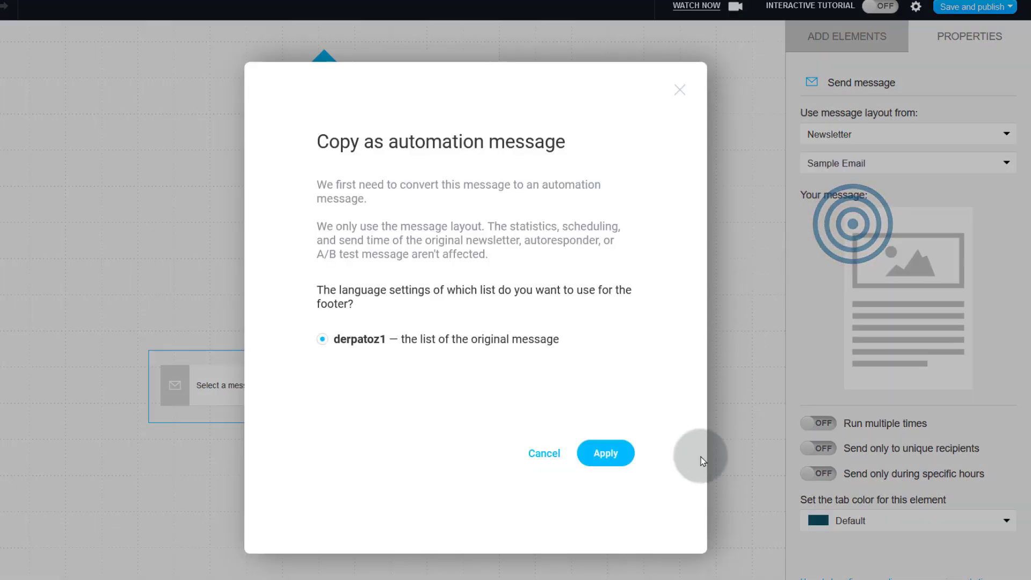
pyautogui.click(605, 456)
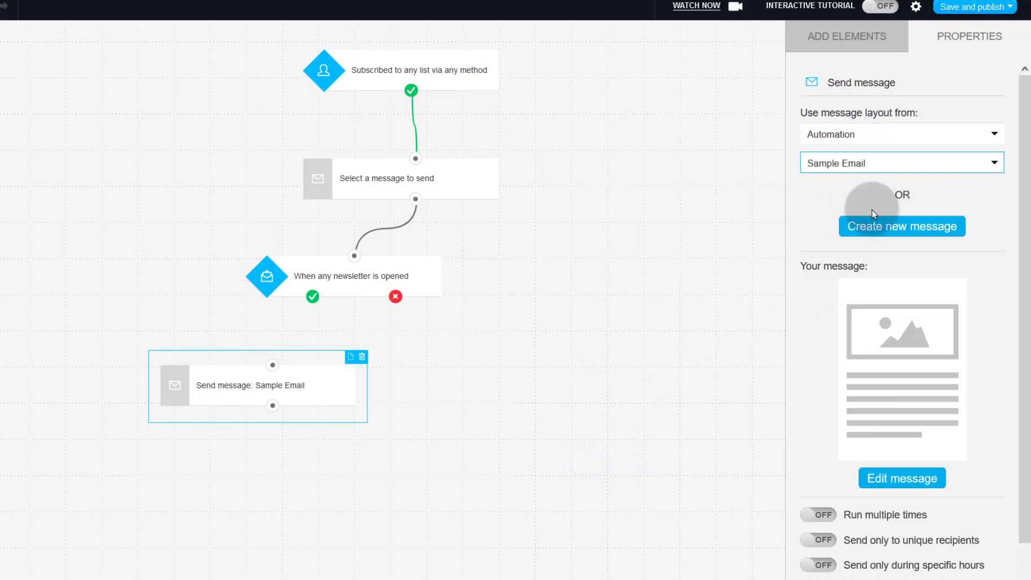
pyautogui.moveTo(308, 304); pyautogui.dragTo(283, 379)
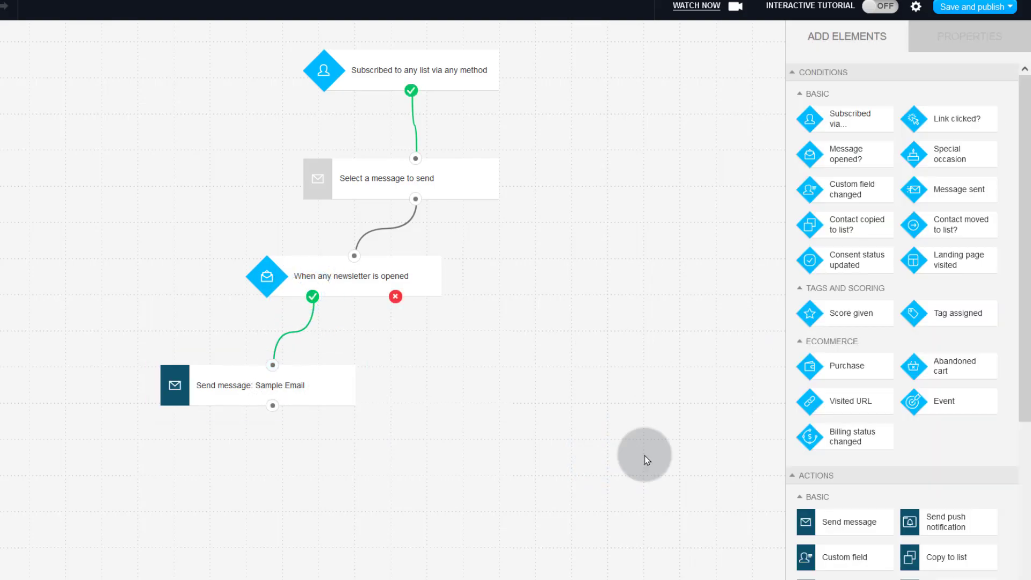
# Add a third Send message action and connect the condition's negative branch to it.
pyautogui.scroll(-3, 993, 516)
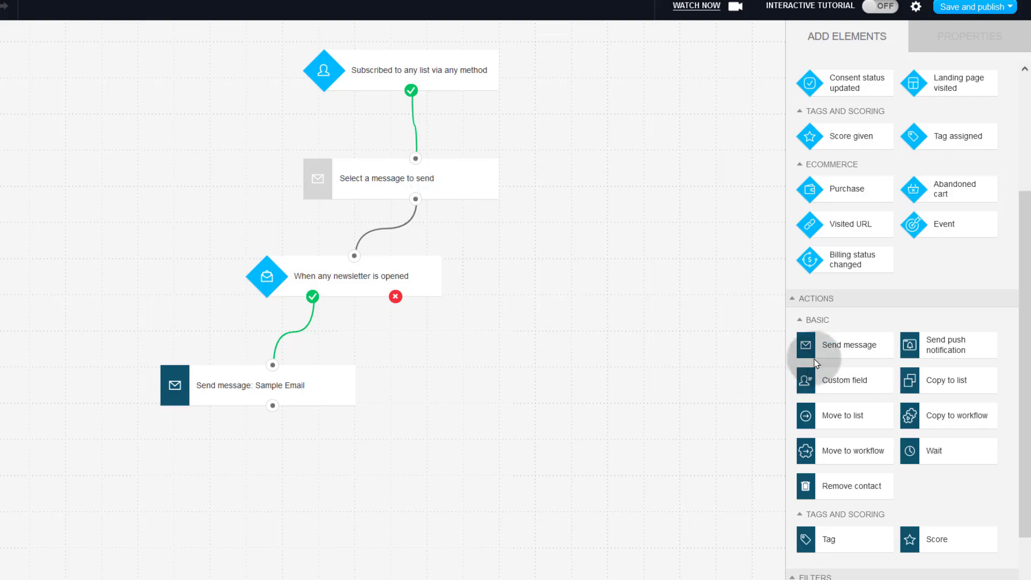
pyautogui.moveTo(844, 348); pyautogui.dragTo(509, 372)
pyautogui.moveTo(395, 295); pyautogui.dragTo(525, 381)
# Set the message layout source of the Send message action on the condition's negative branch to Draft.
pyautogui.click(498, 396)
pyautogui.click(862, 138)
pyautogui.click(862, 139)
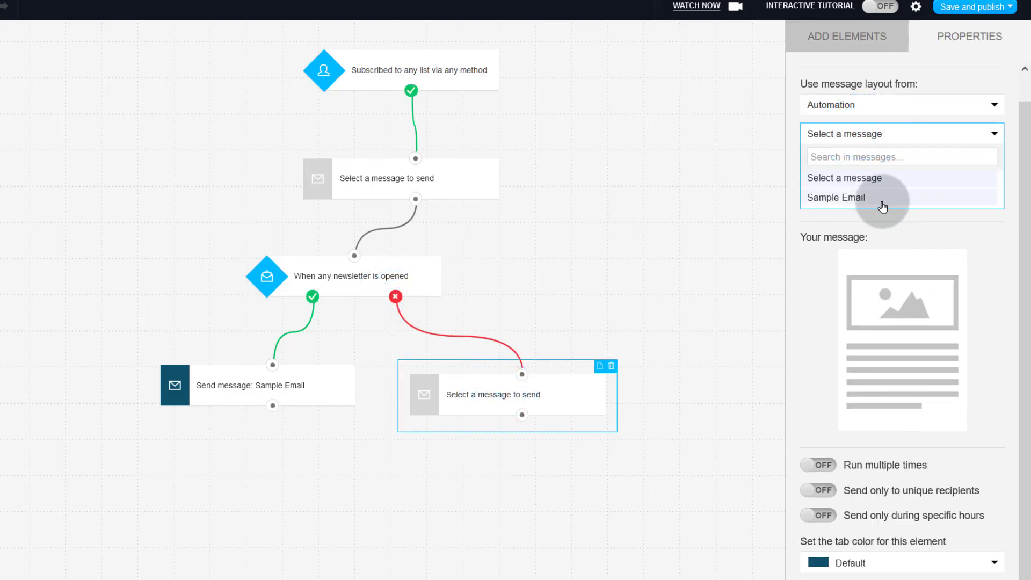
pyautogui.click(848, 103)
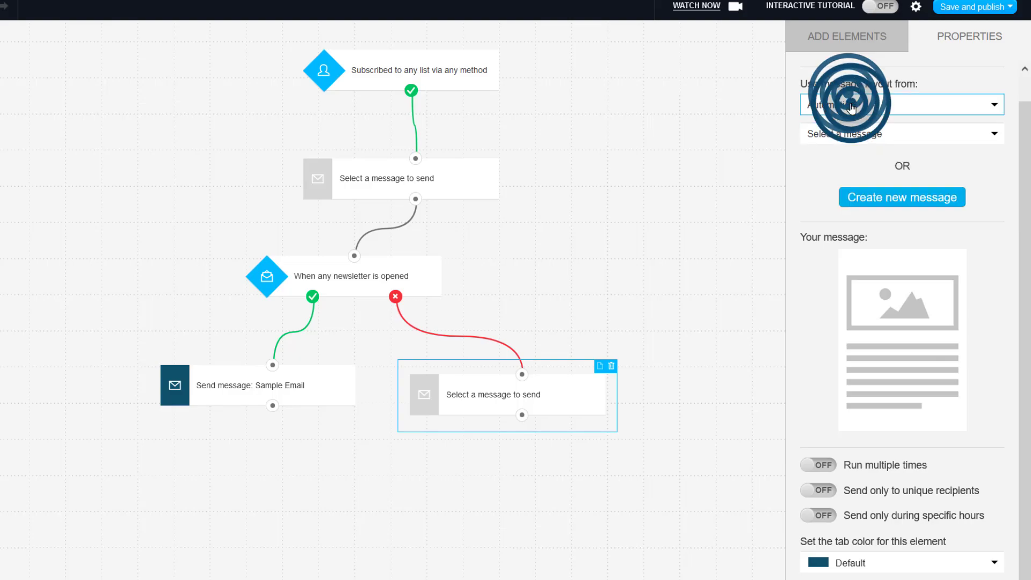
pyautogui.click(870, 162)
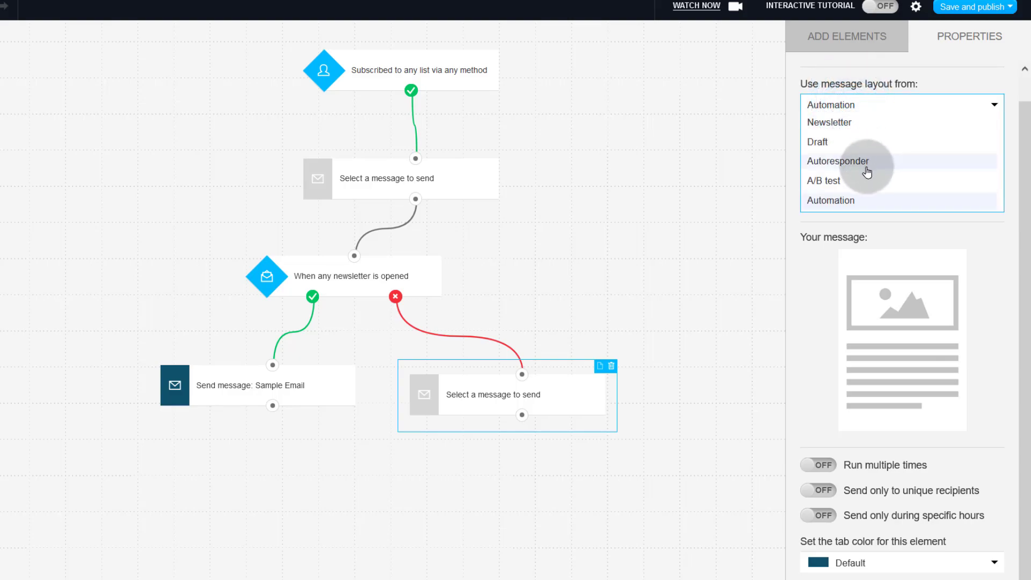
pyautogui.scroll(-1, 913, 171)
pyautogui.click(835, 114)
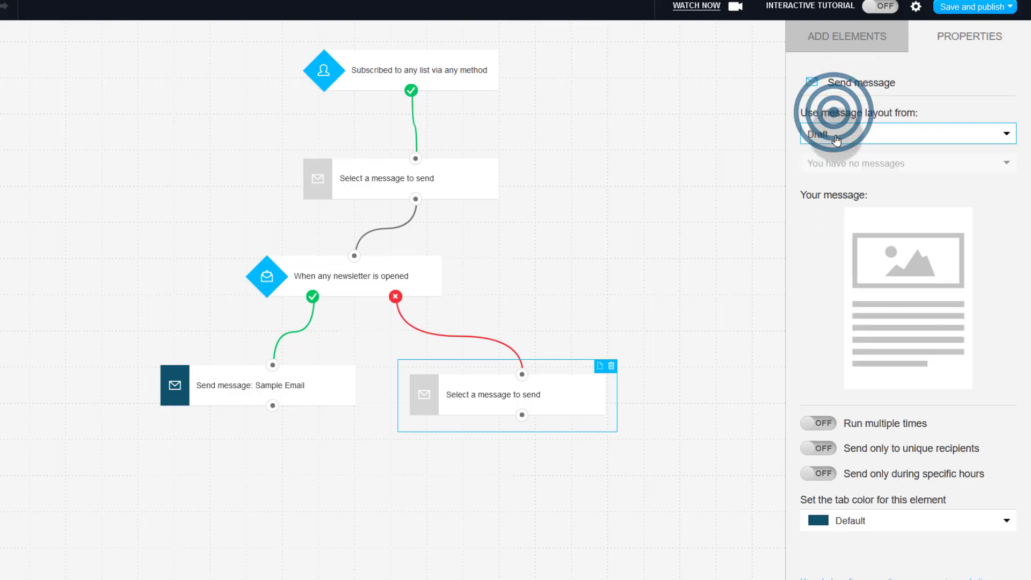
pyautogui.click(522, 375)
pyautogui.moveTo(518, 376); pyautogui.dragTo(395, 297)
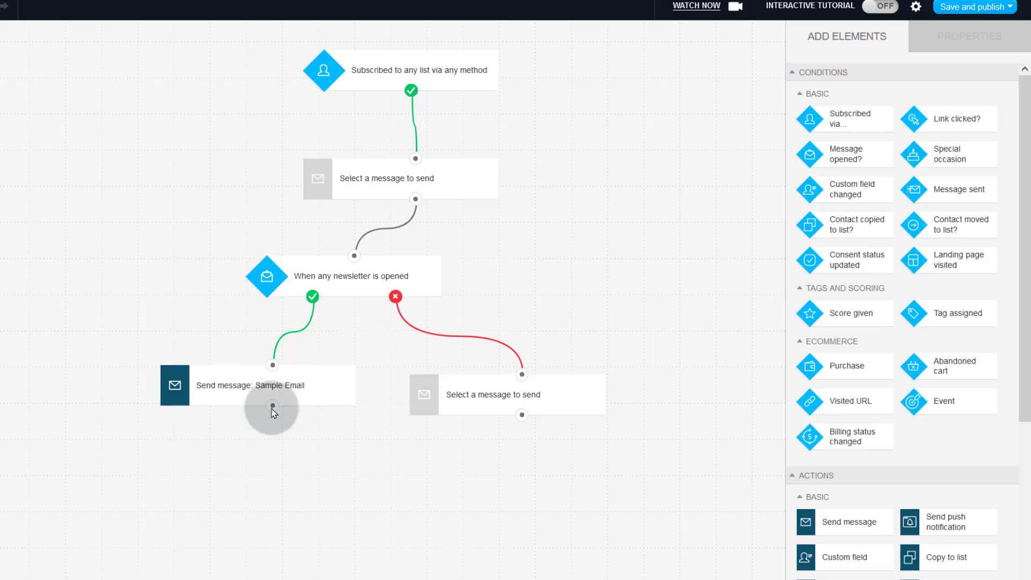
# Examine the conditions, actions and filters available for the workflow.
pyautogui.scroll(-5, 946, 510)
pyautogui.scroll(5, 935, 523)
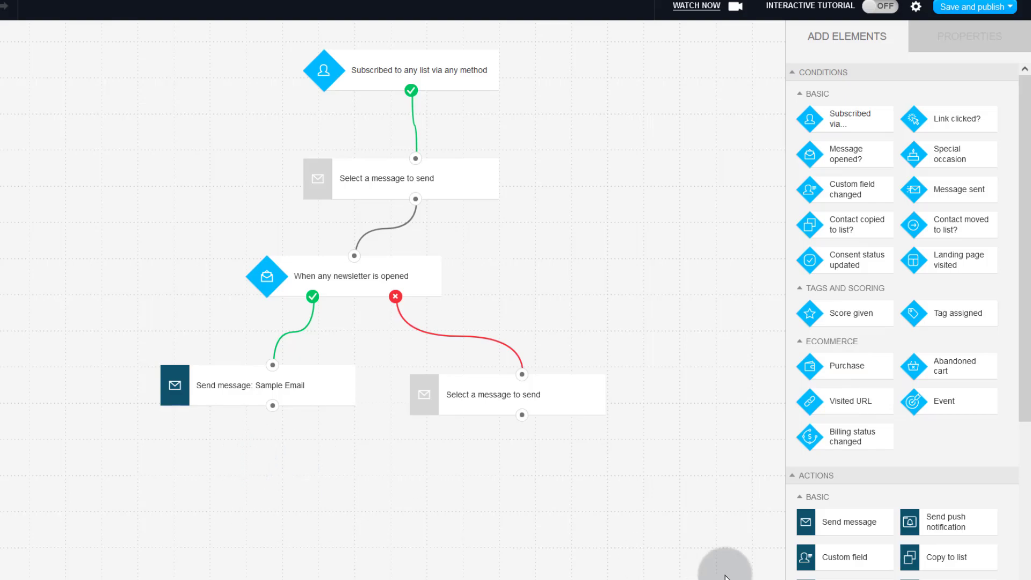
pyautogui.scroll(-2, 881, 548)
pyautogui.scroll(-1, 870, 557)
pyautogui.scroll(-2, 940, 553)
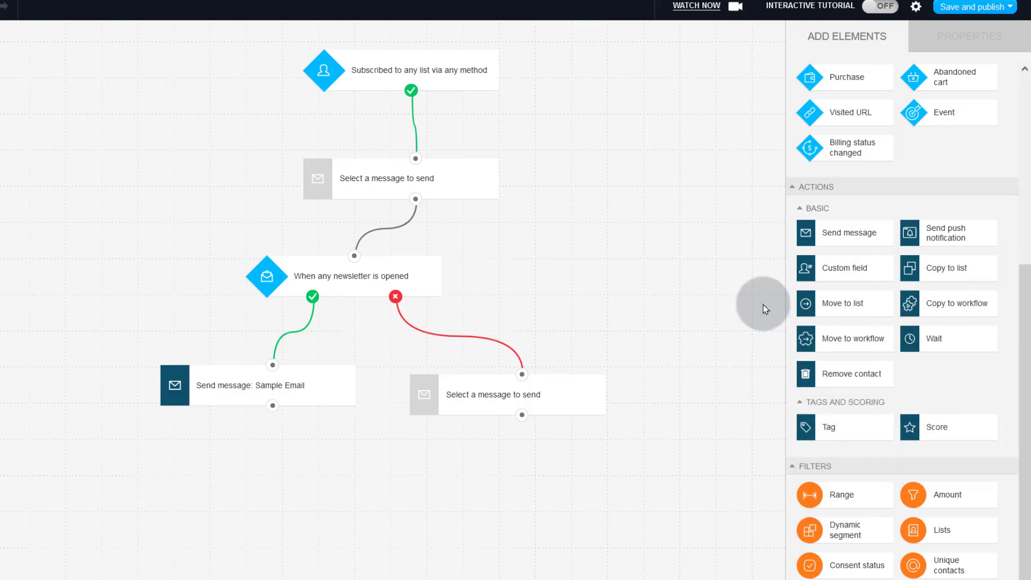
pyautogui.scroll(5, 860, 285)
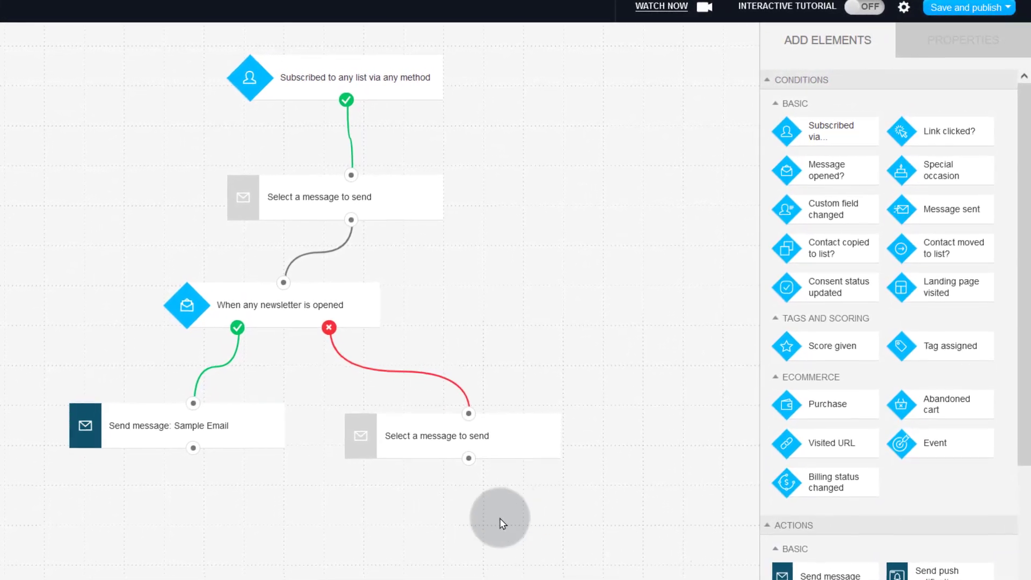
pyautogui.scroll(-5, 886, 323)
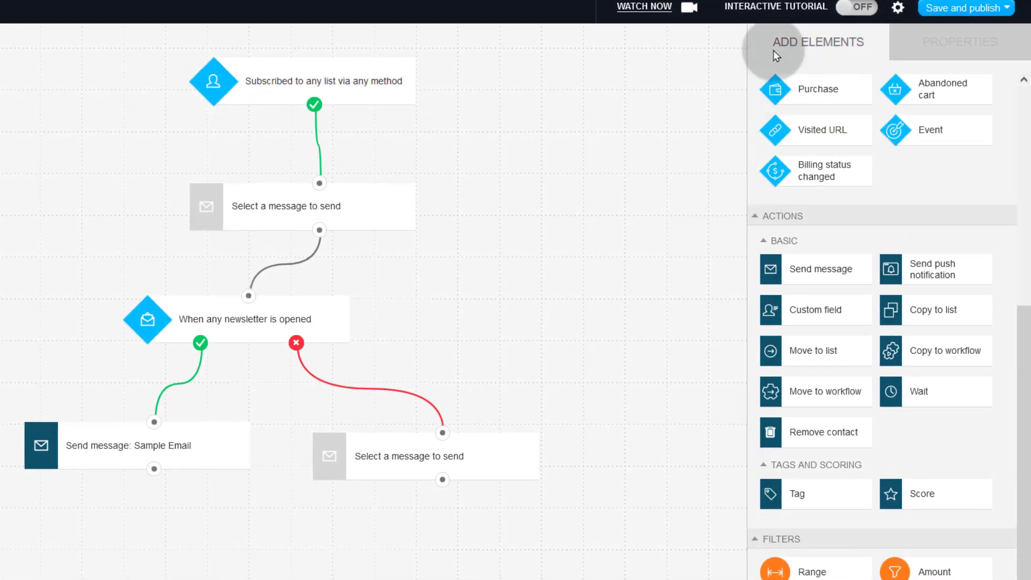
# Exit the workflow builder without saving the workflow.
pyautogui.click(1000, 8)
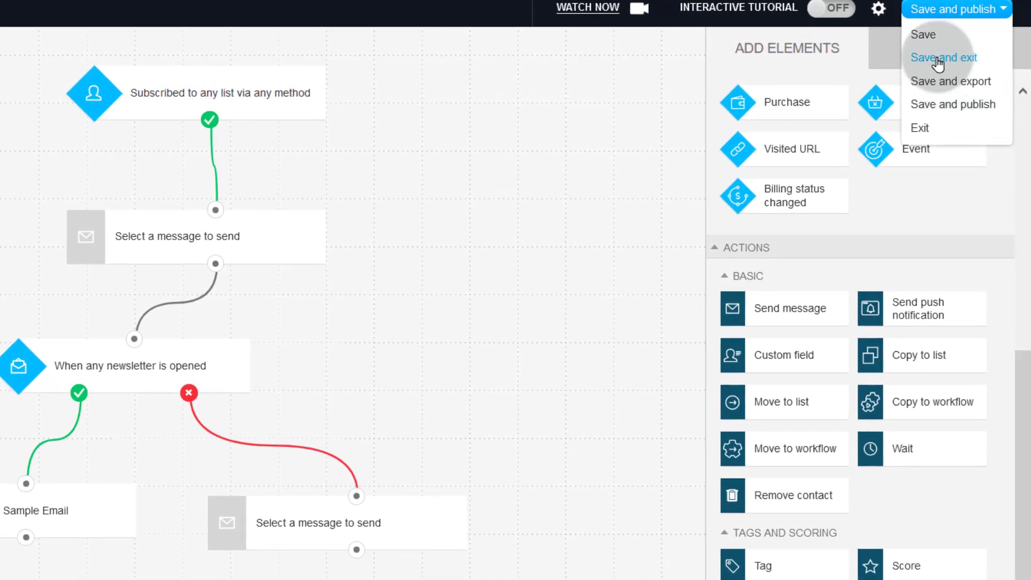
pyautogui.click(927, 124)
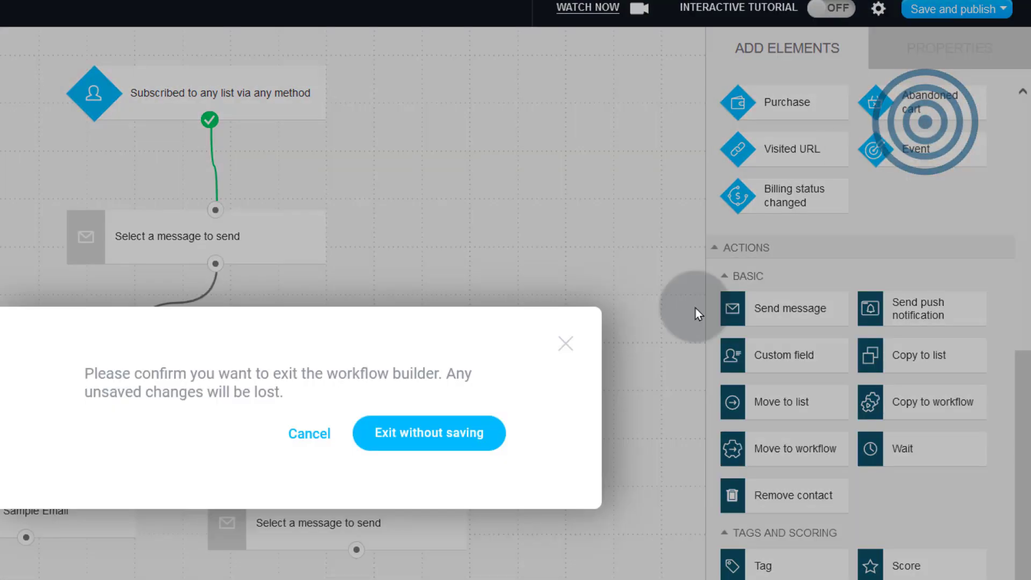
pyautogui.click(429, 432)
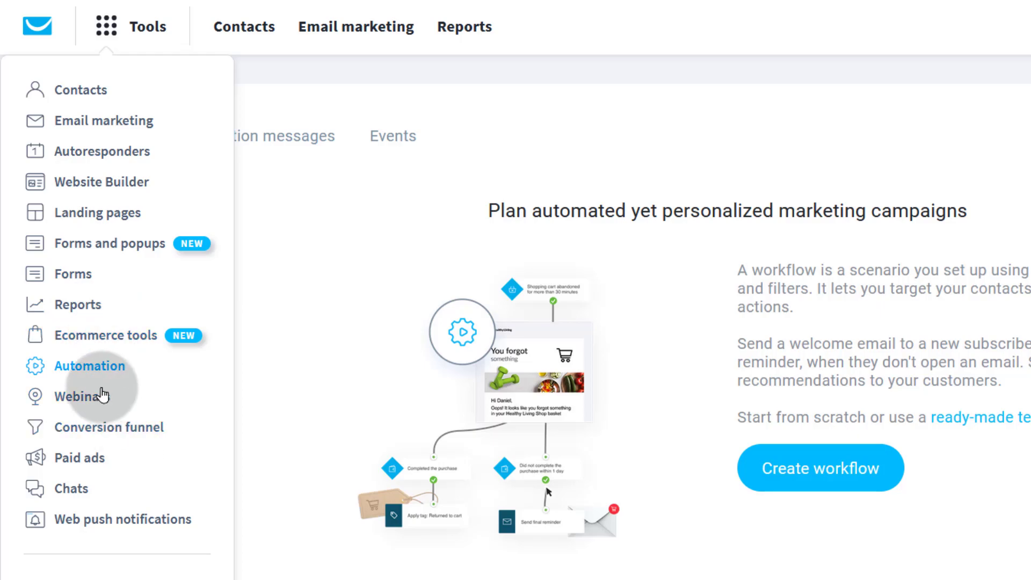
# Open the Ecommerce tools and review their Stores, Orders and Quick transactional emails sections.
pyautogui.click(99, 334)
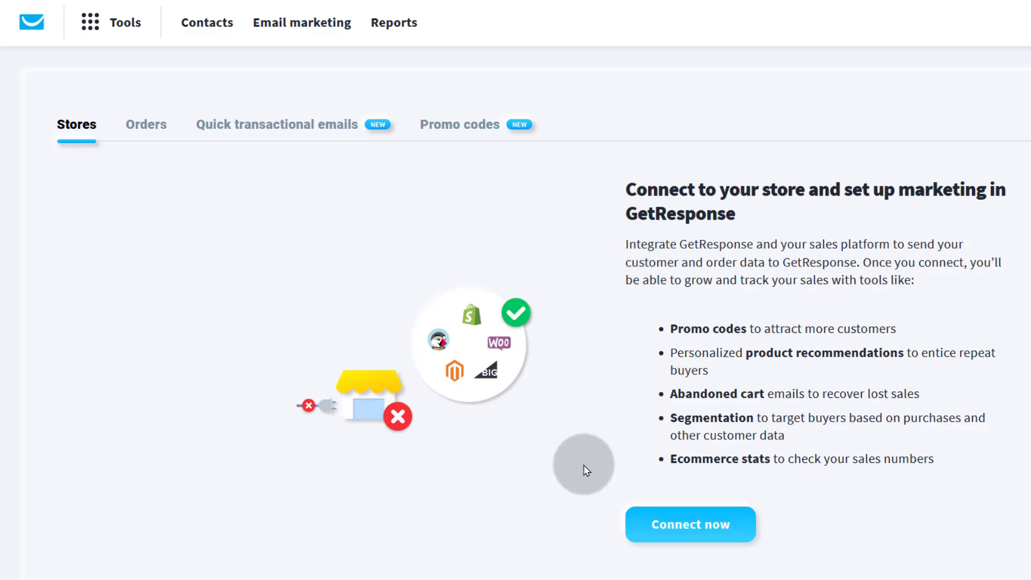
pyautogui.moveTo(668, 329); pyautogui.dragTo(916, 454)
pyautogui.click(644, 455)
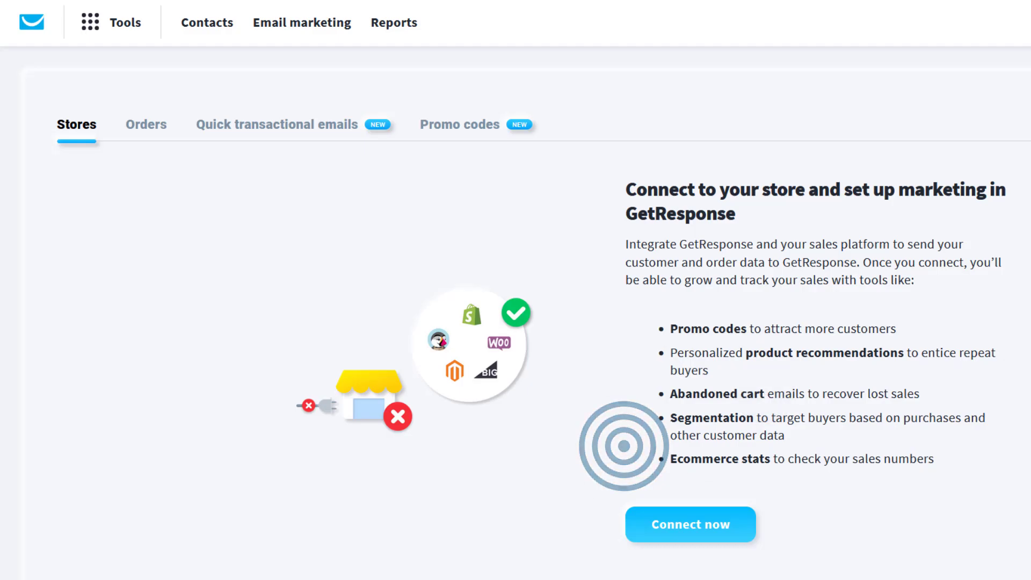
pyautogui.click(142, 123)
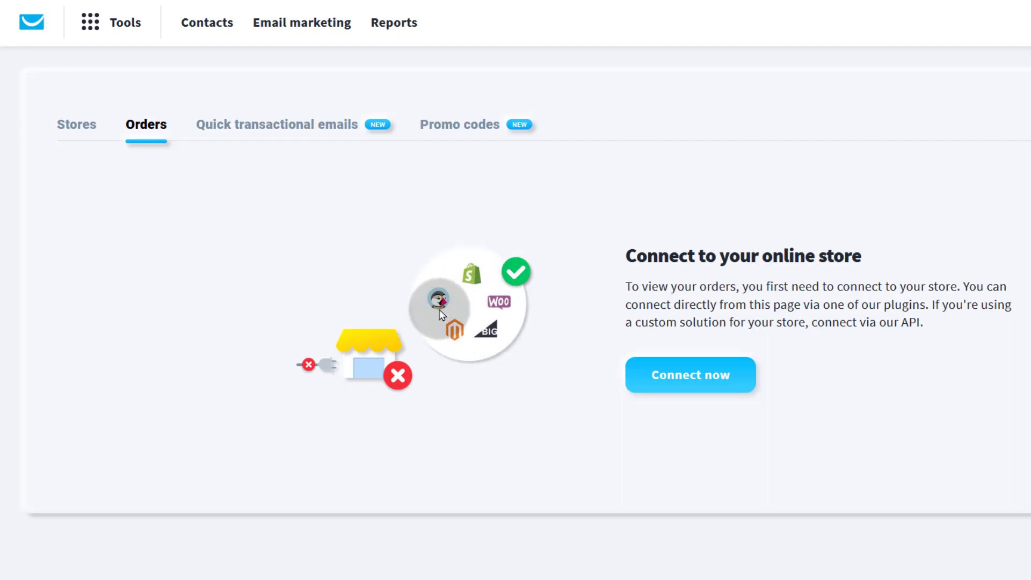
pyautogui.click(279, 122)
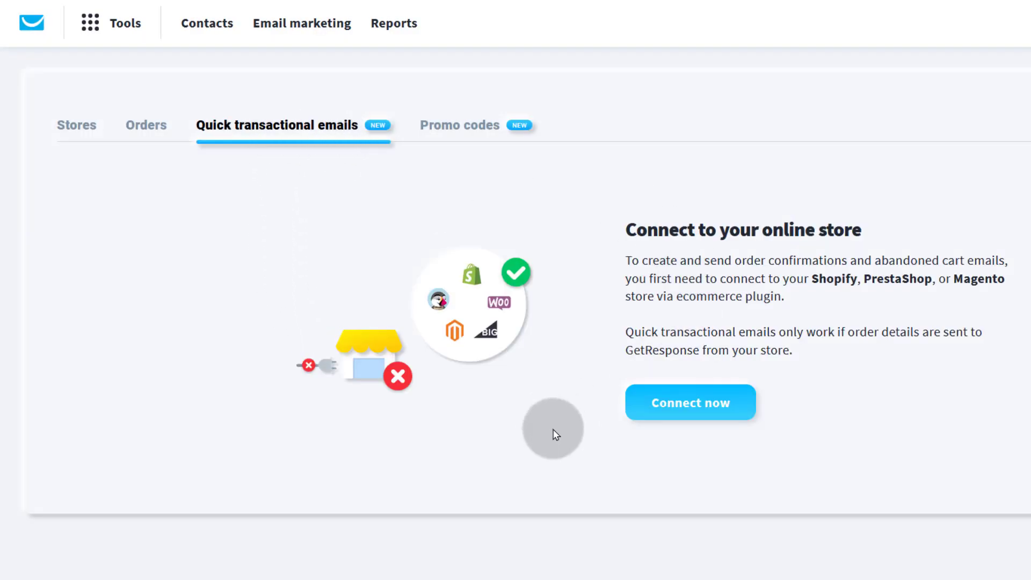
# Review the full list of available tools and return to the dashboard.
pyautogui.click(90, 22)
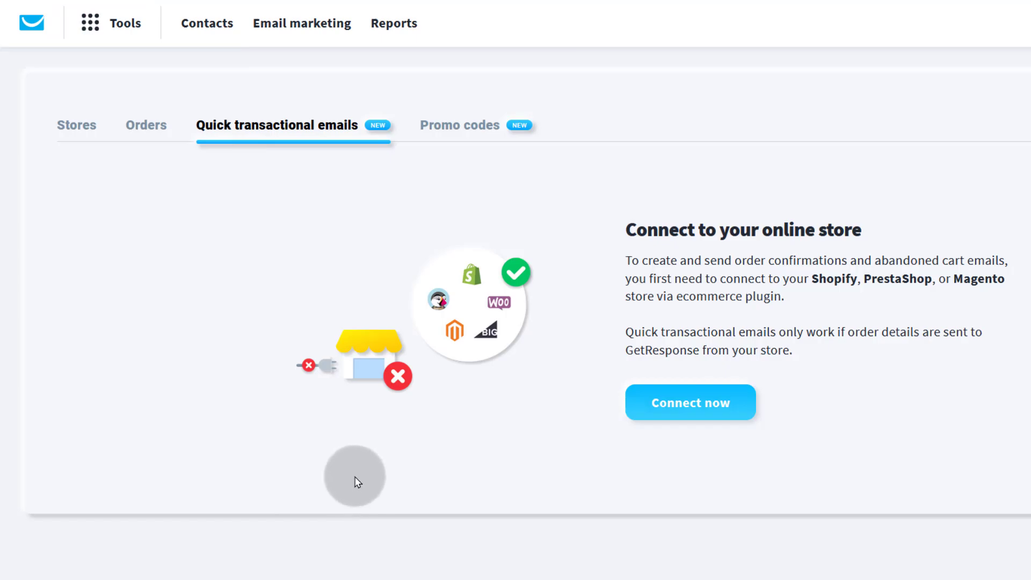
pyautogui.click(86, 24)
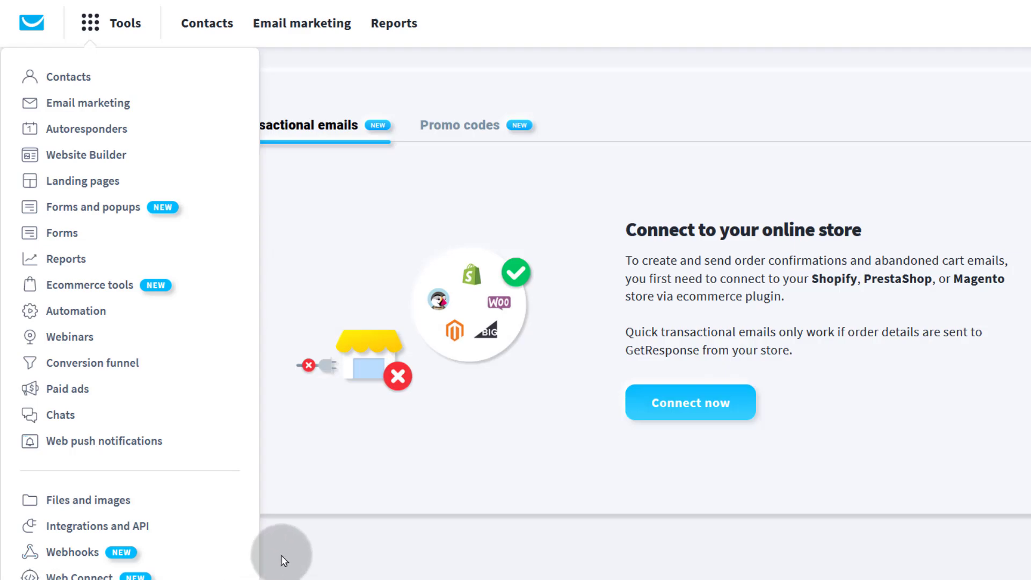
pyautogui.click(403, 579)
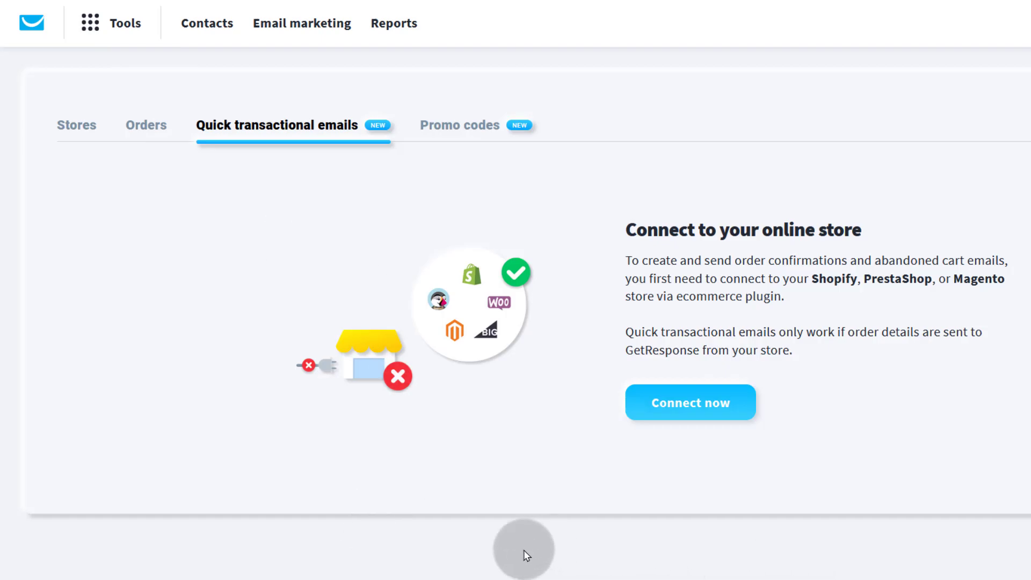
pyautogui.click(86, 23)
pyautogui.click(25, 25)
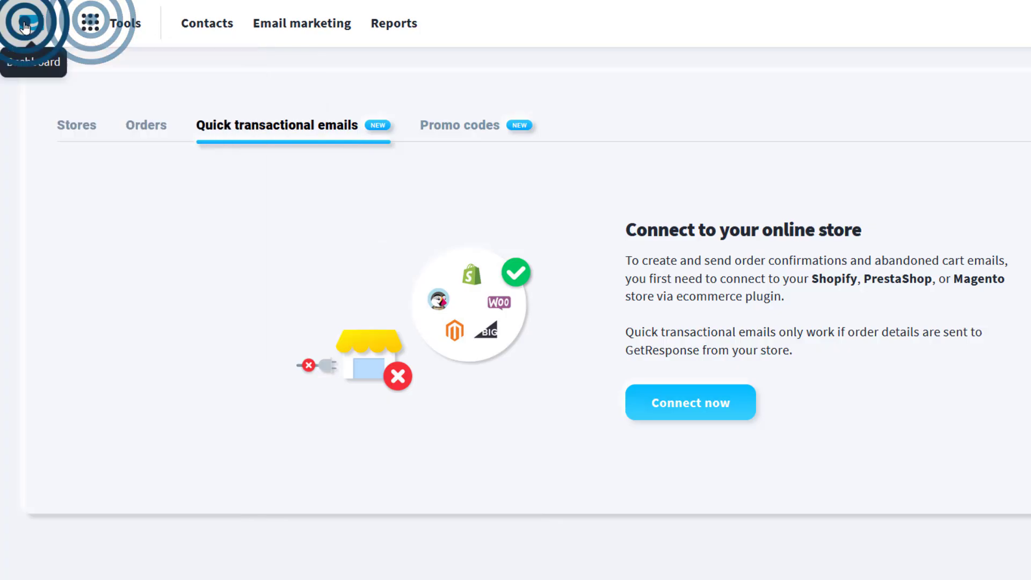